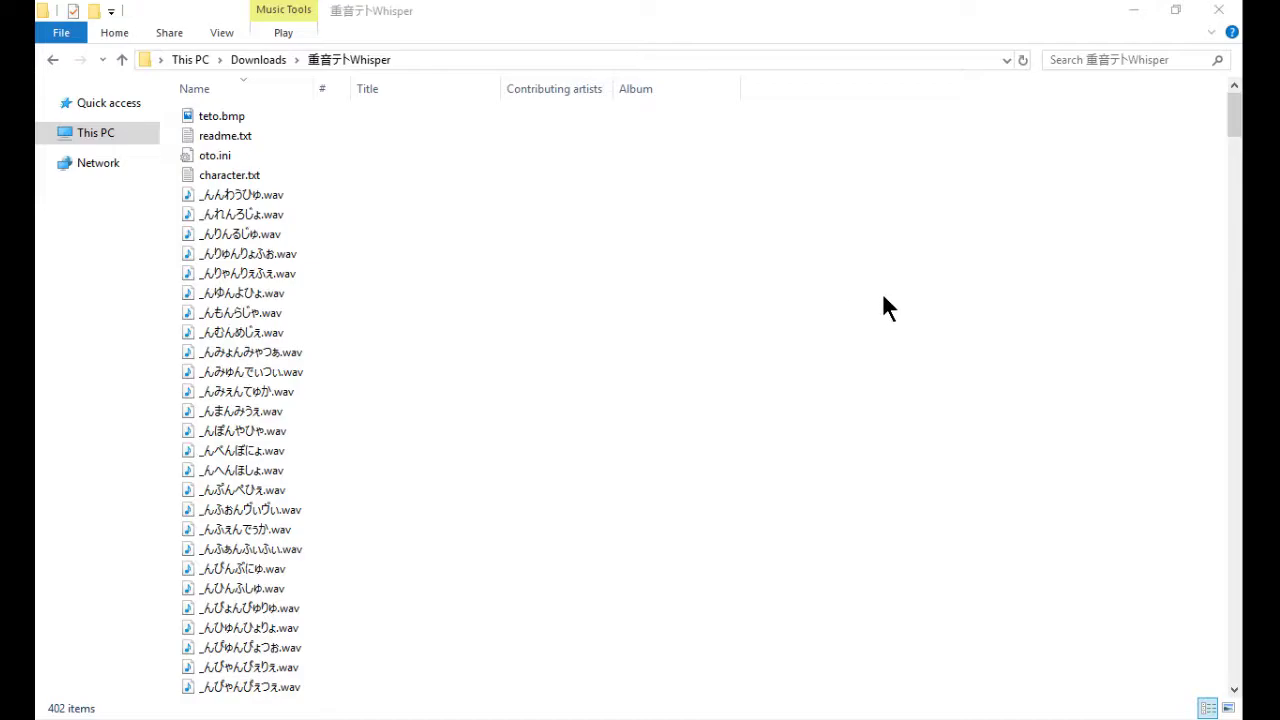
pyautogui.hotkey('alt', 'Tab')
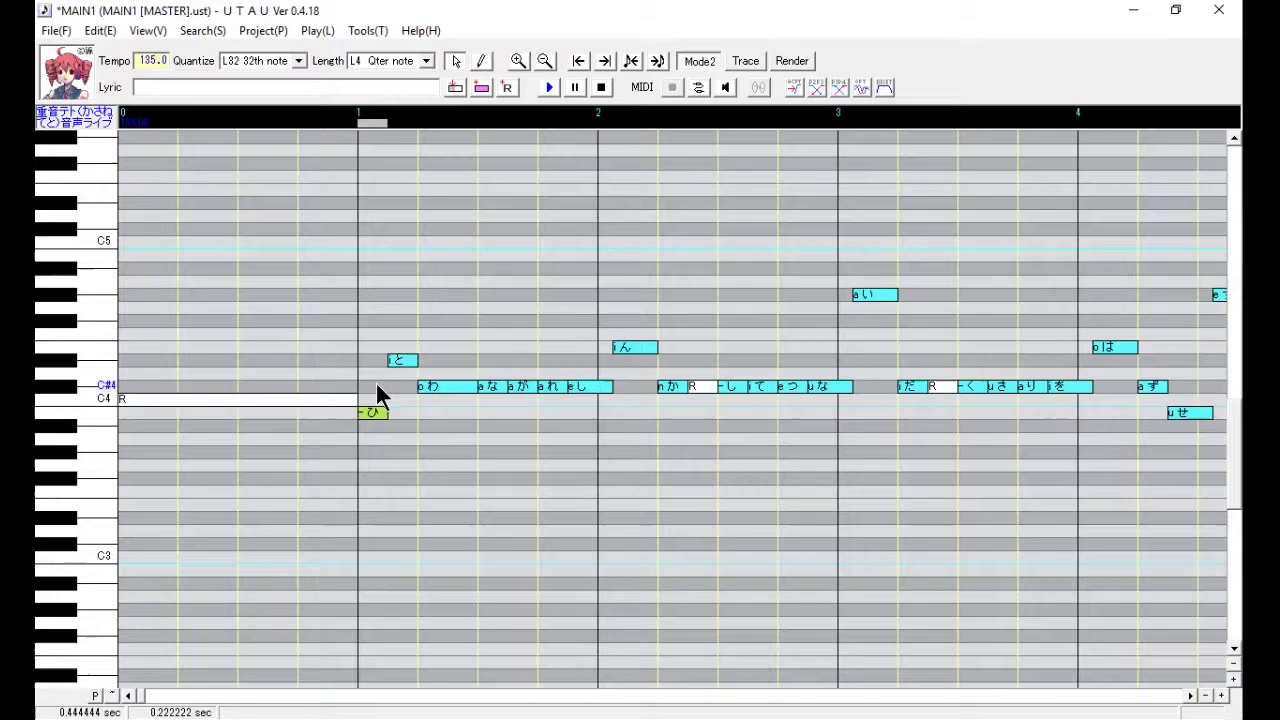
pyautogui.moveTo(371, 383); pyautogui.dragTo(912, 450)
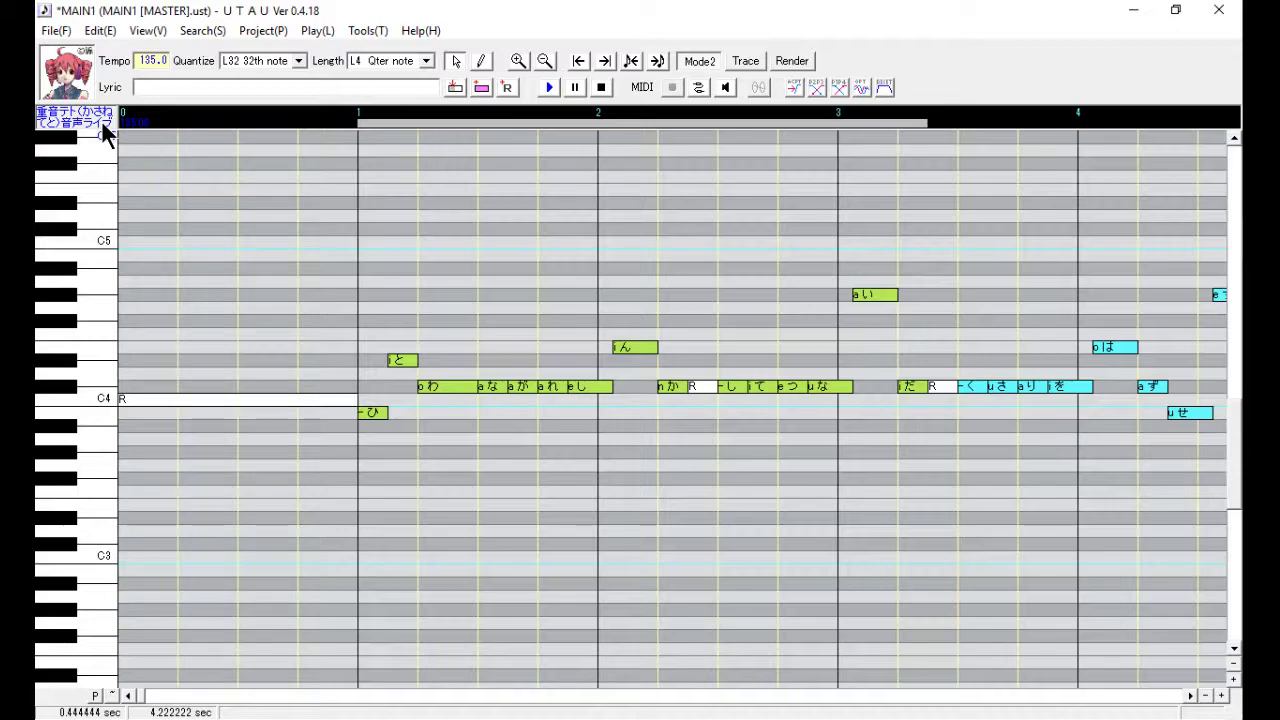
pyautogui.moveTo(368, 346); pyautogui.dragTo(914, 417)
pyautogui.click(548, 88)
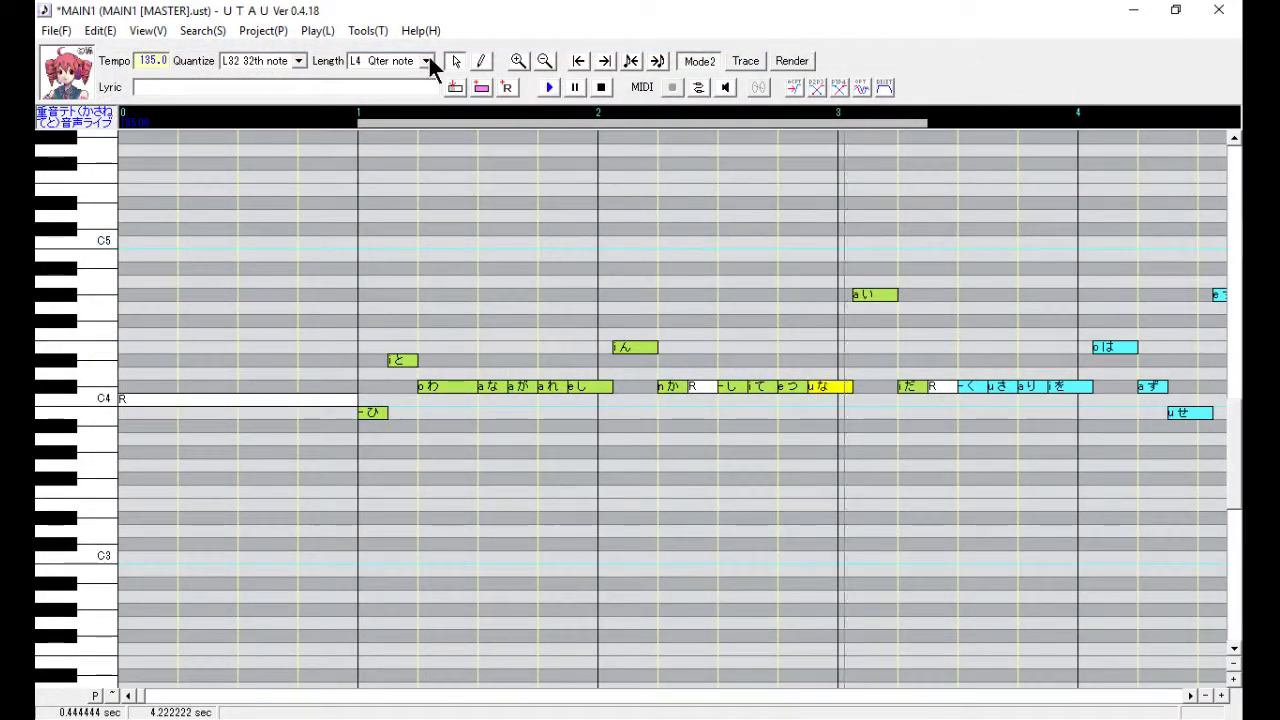
# Check the first alias's 囁 suffix in Voice Bank Settings, then close the window
pyautogui.click(367, 31)
pyautogui.click(383, 51)
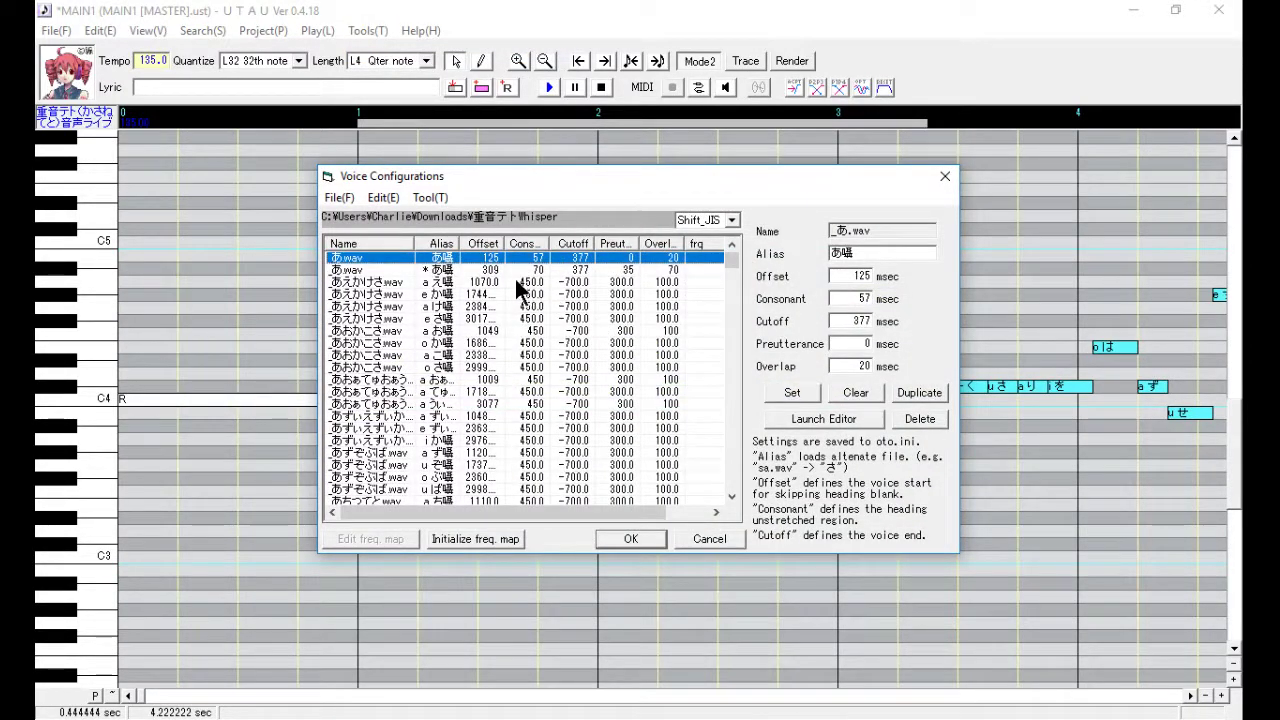
pyautogui.moveTo(857, 253); pyautogui.dragTo(845, 254)
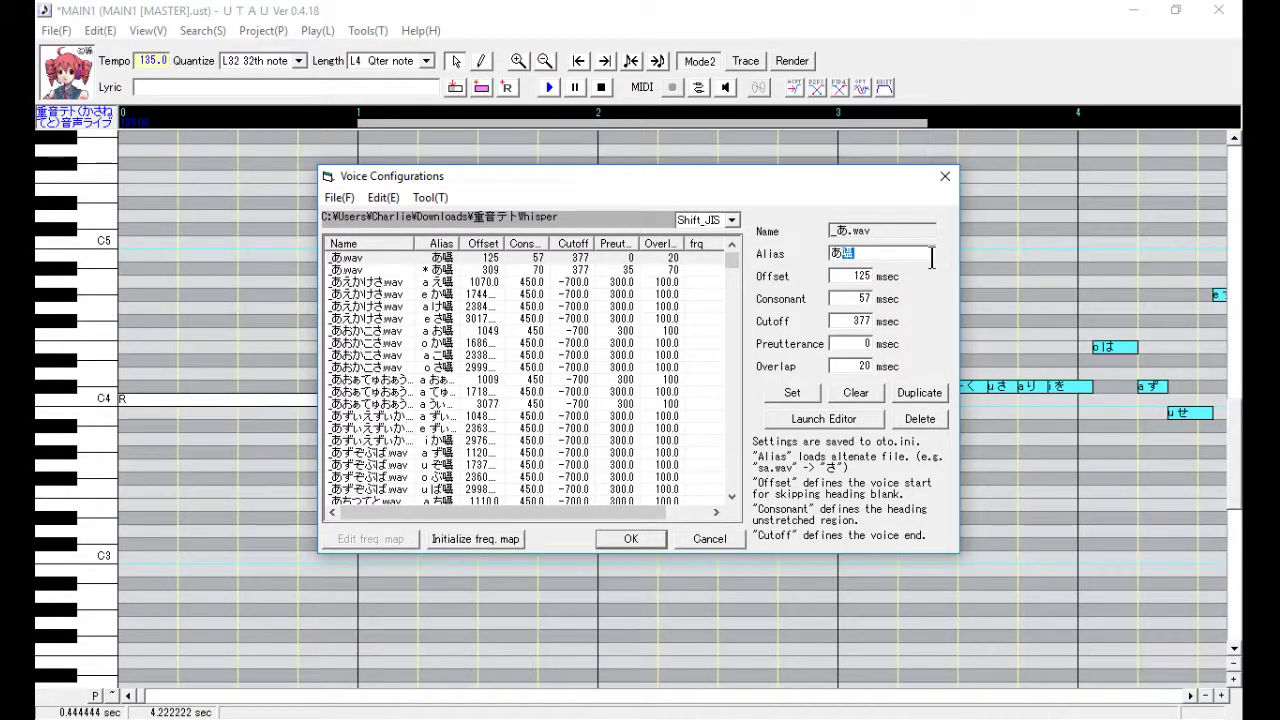
pyautogui.click(943, 179)
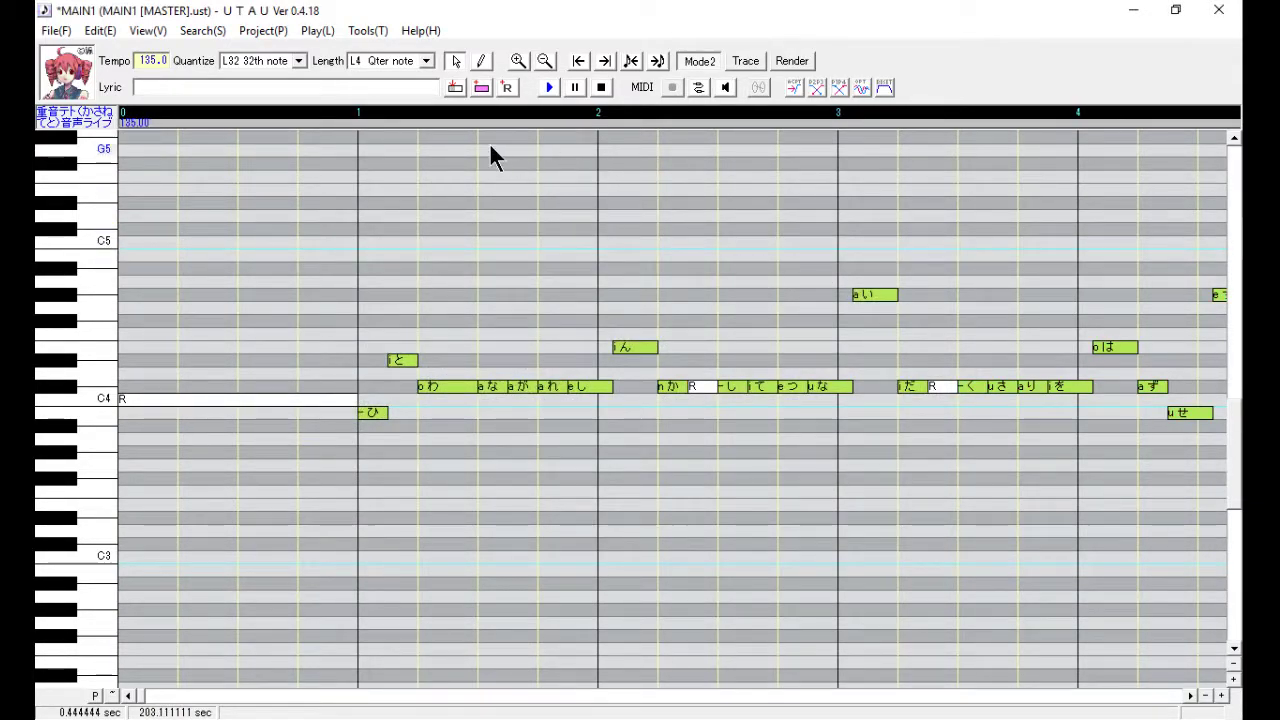
# In SuffixBroker, add 囁 to the suffix list and apply it to all notes
pyautogui.click(366, 30)
pyautogui.moveTo(408, 137)
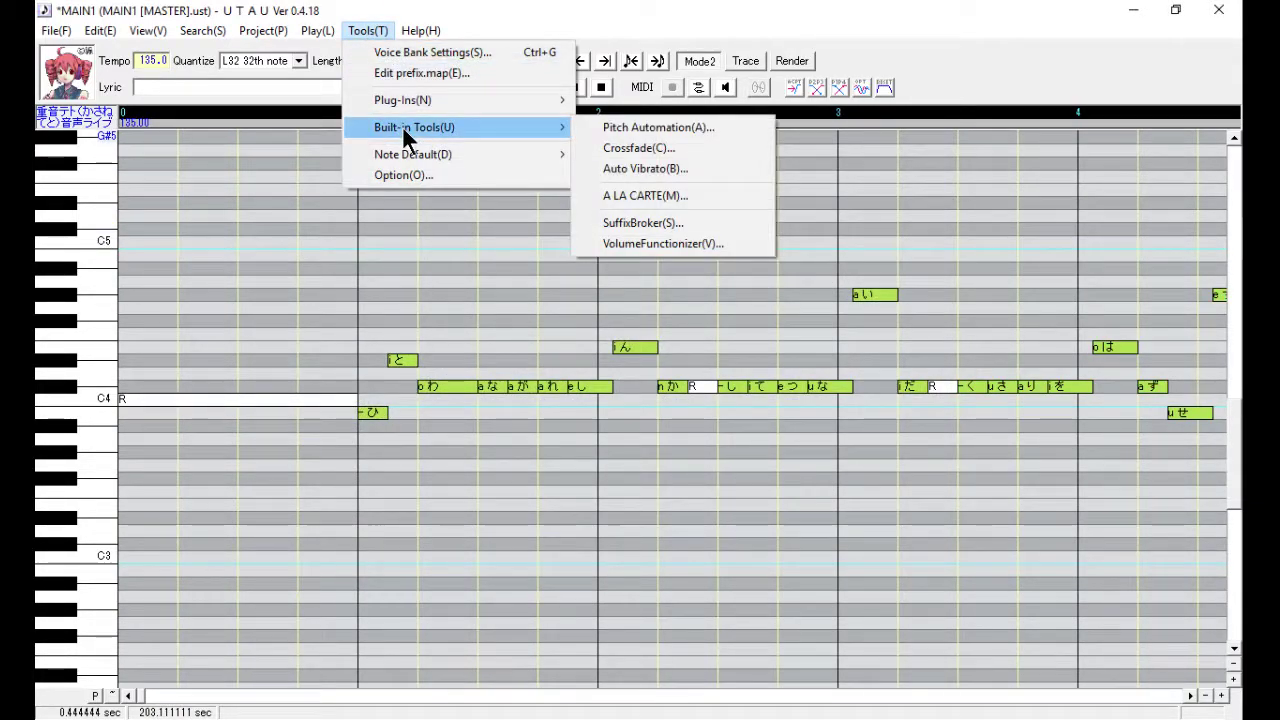
pyautogui.click(652, 220)
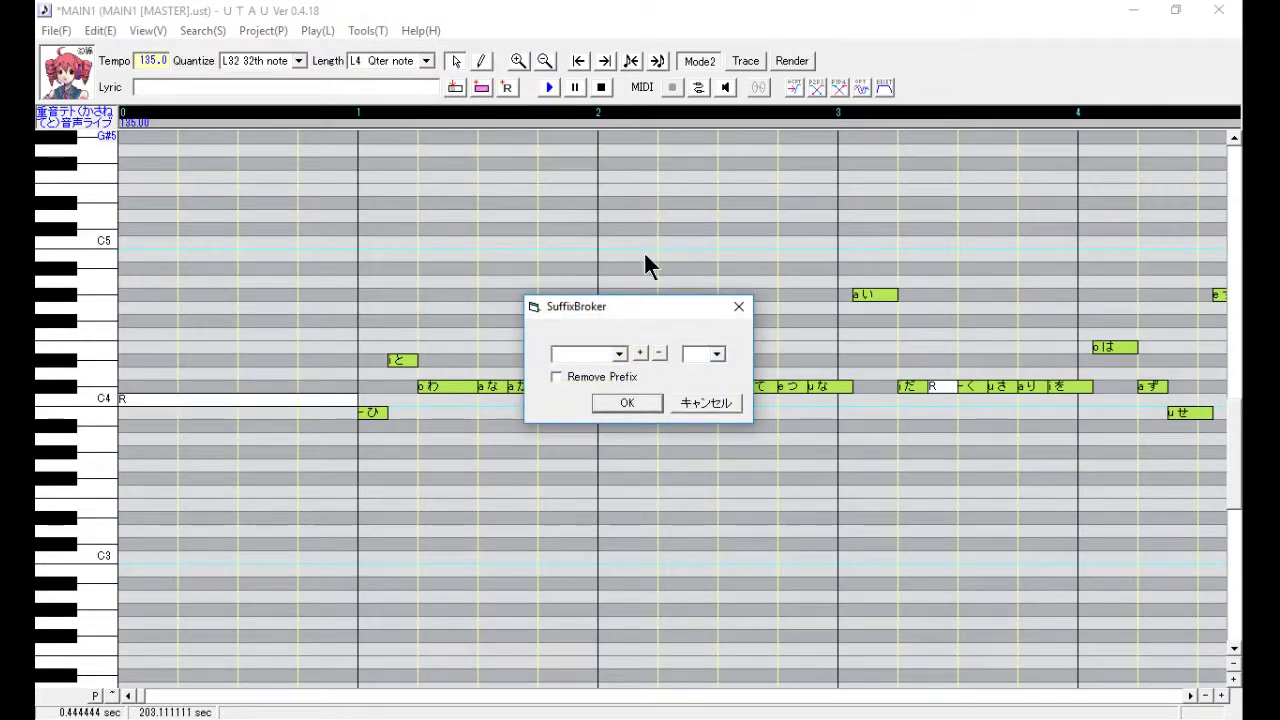
pyautogui.write('囁')
pyautogui.click(640, 352)
pyautogui.click(630, 404)
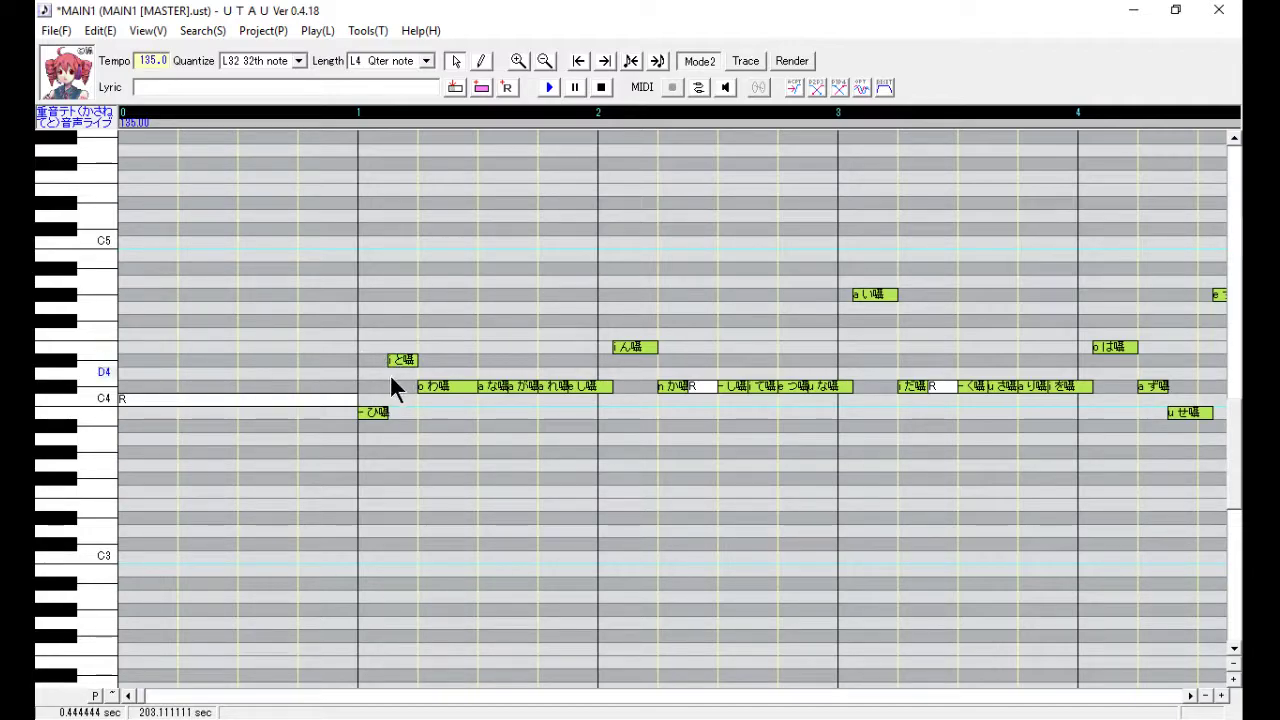
pyautogui.moveTo(382, 394); pyautogui.dragTo(903, 419)
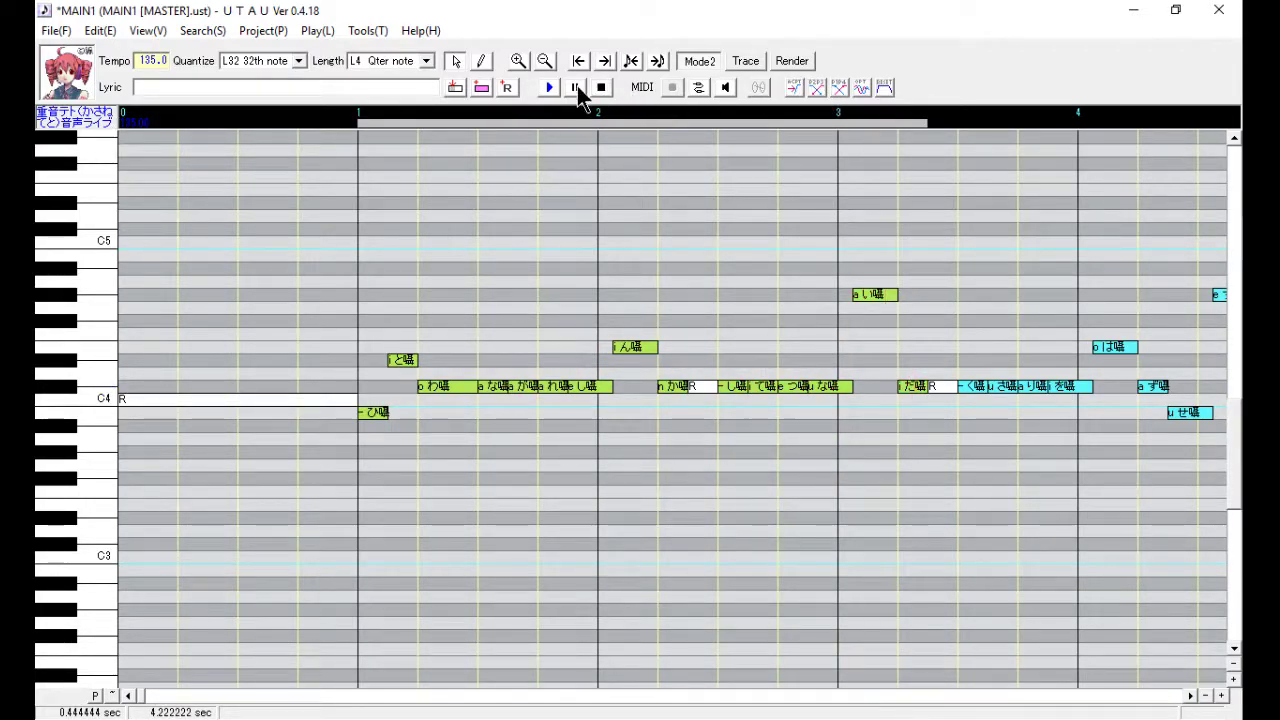
pyautogui.doubleClick(373, 413)
pyautogui.click(420, 399)
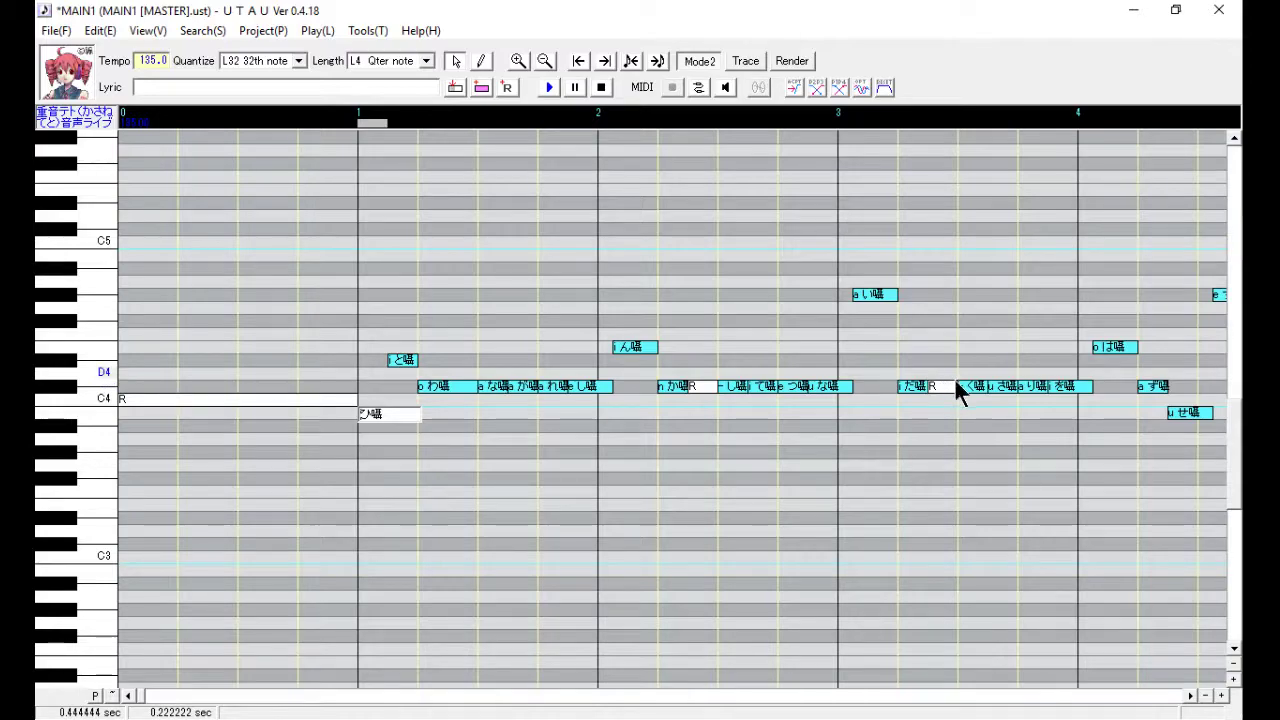
pyautogui.doubleClick(727, 386)
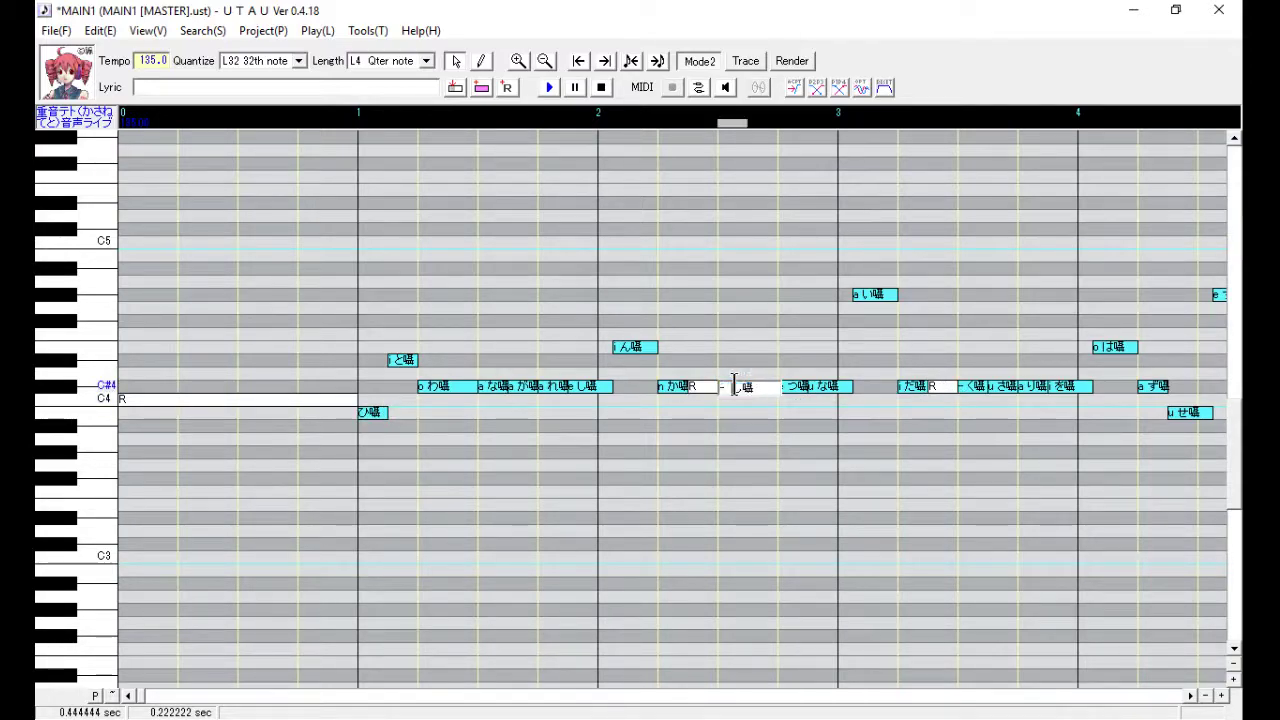
pyautogui.press('Return')
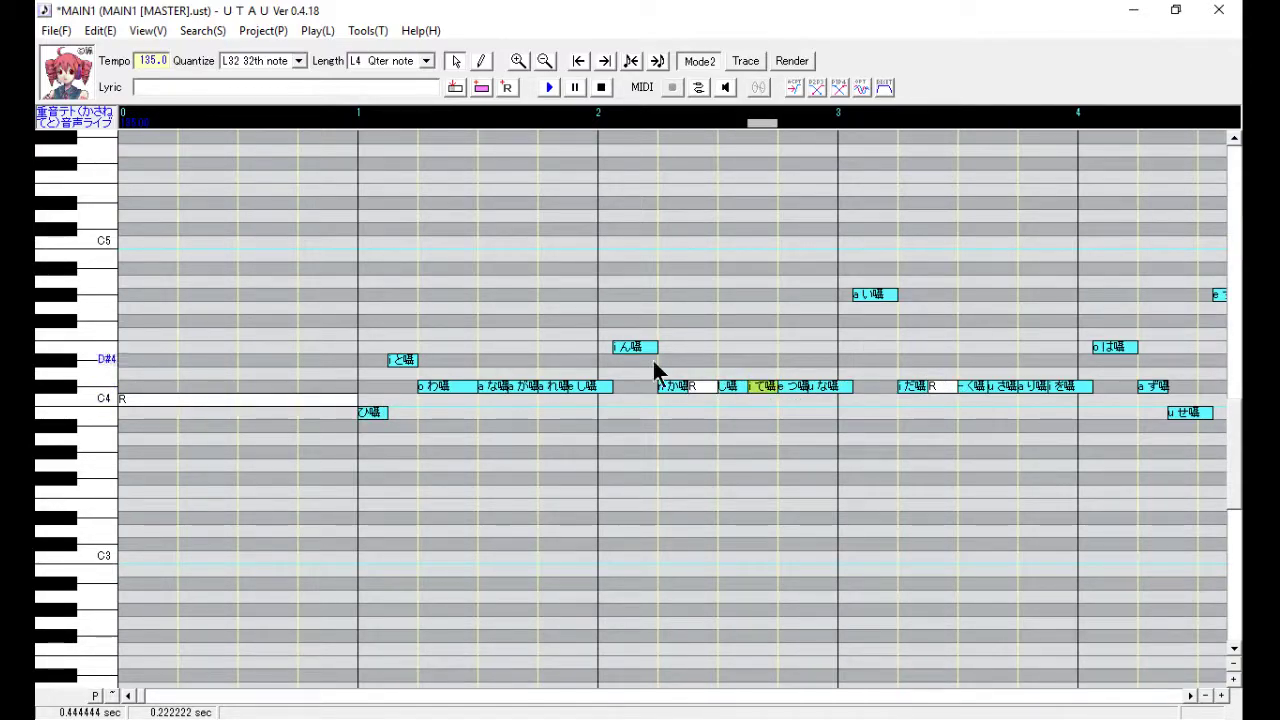
pyautogui.press('space')
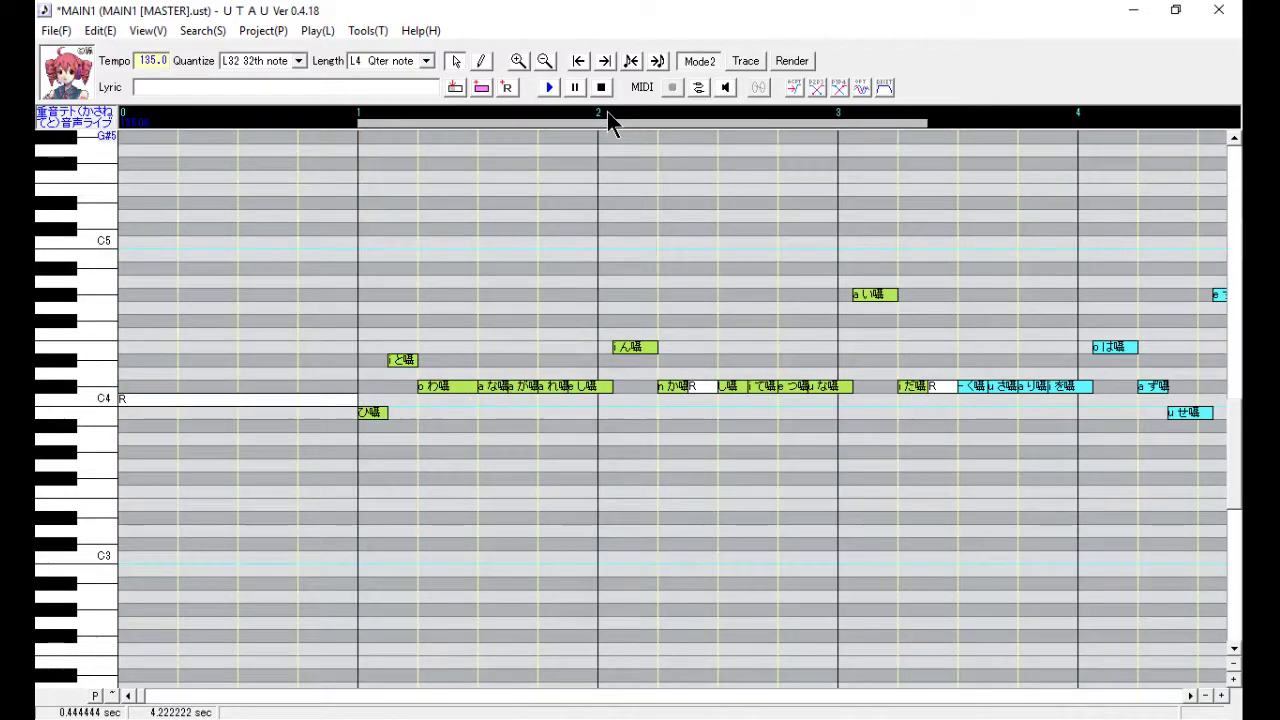
pyautogui.click(548, 87)
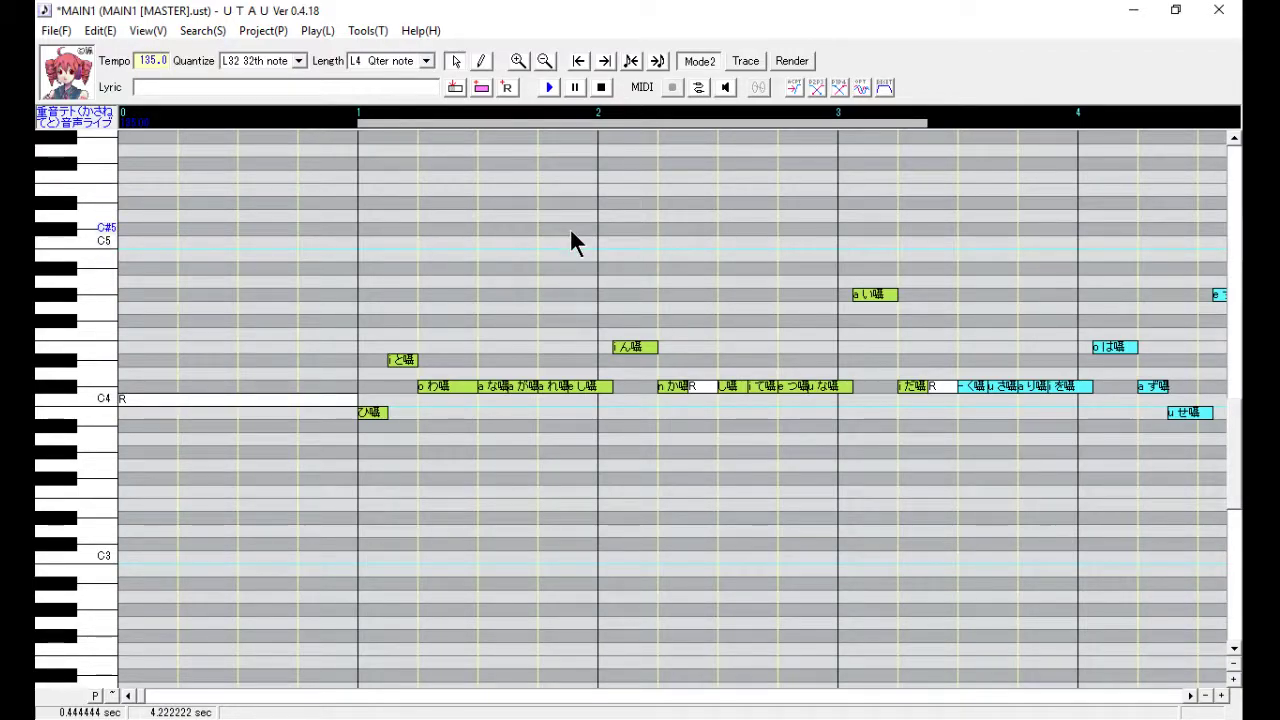
# Minimize UTAU and open the voicebank's oto.ini from File Explorer with WordPad
pyautogui.click(1125, 14)
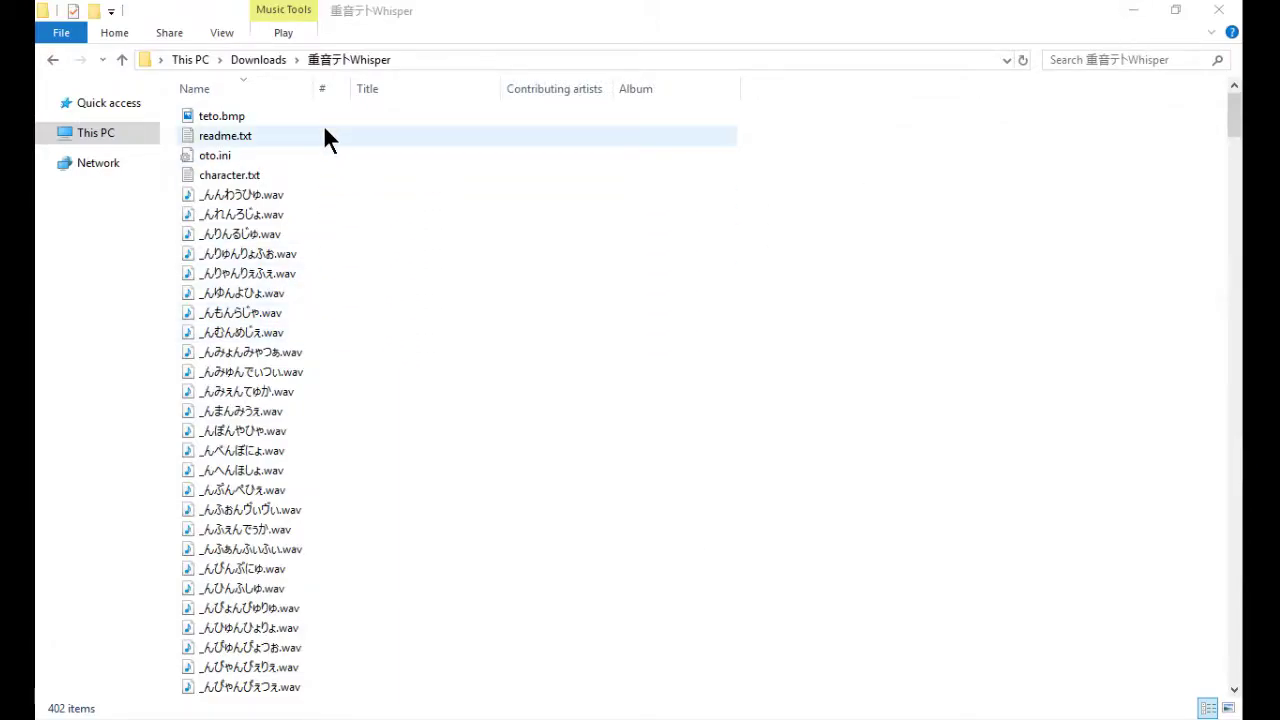
pyautogui.rightClick(195, 152)
pyautogui.moveTo(445, 280)
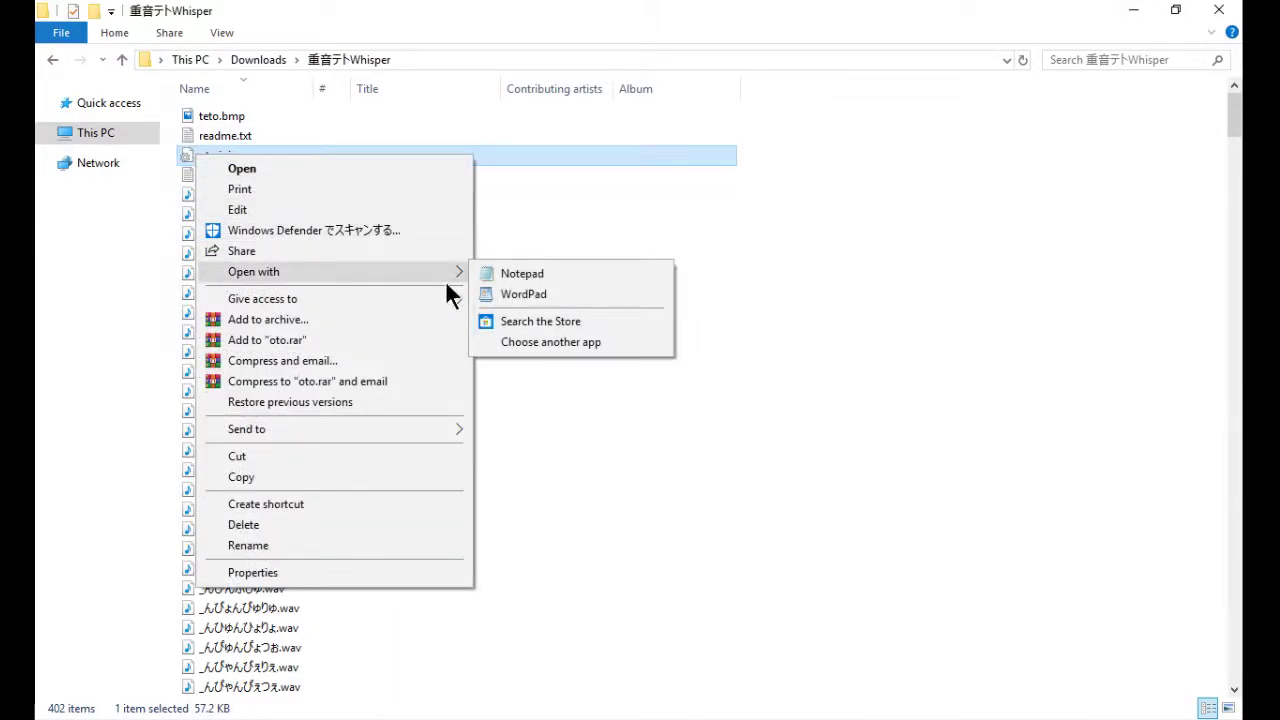
pyautogui.click(523, 296)
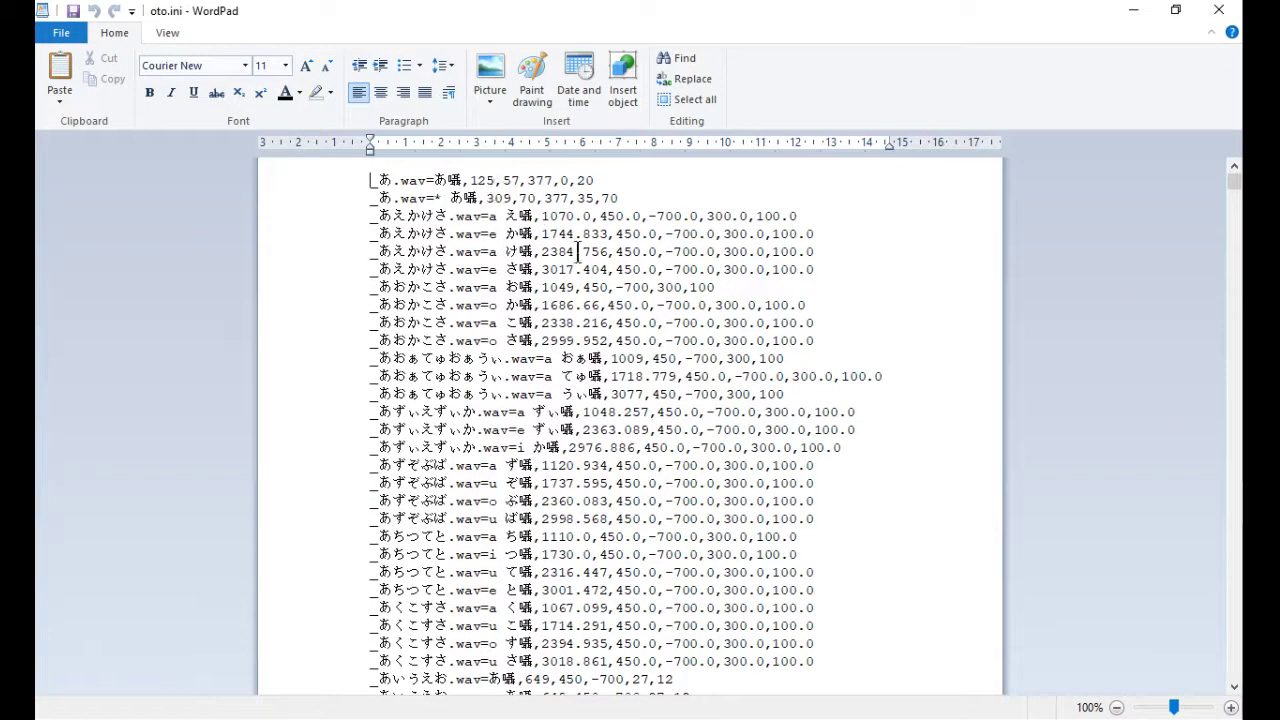
# Inspect the first alias entries in oto.ini to locate the 囁 suffix character
pyautogui.click(460, 180)
pyautogui.doubleClick(455, 180)
pyautogui.click(455, 178)
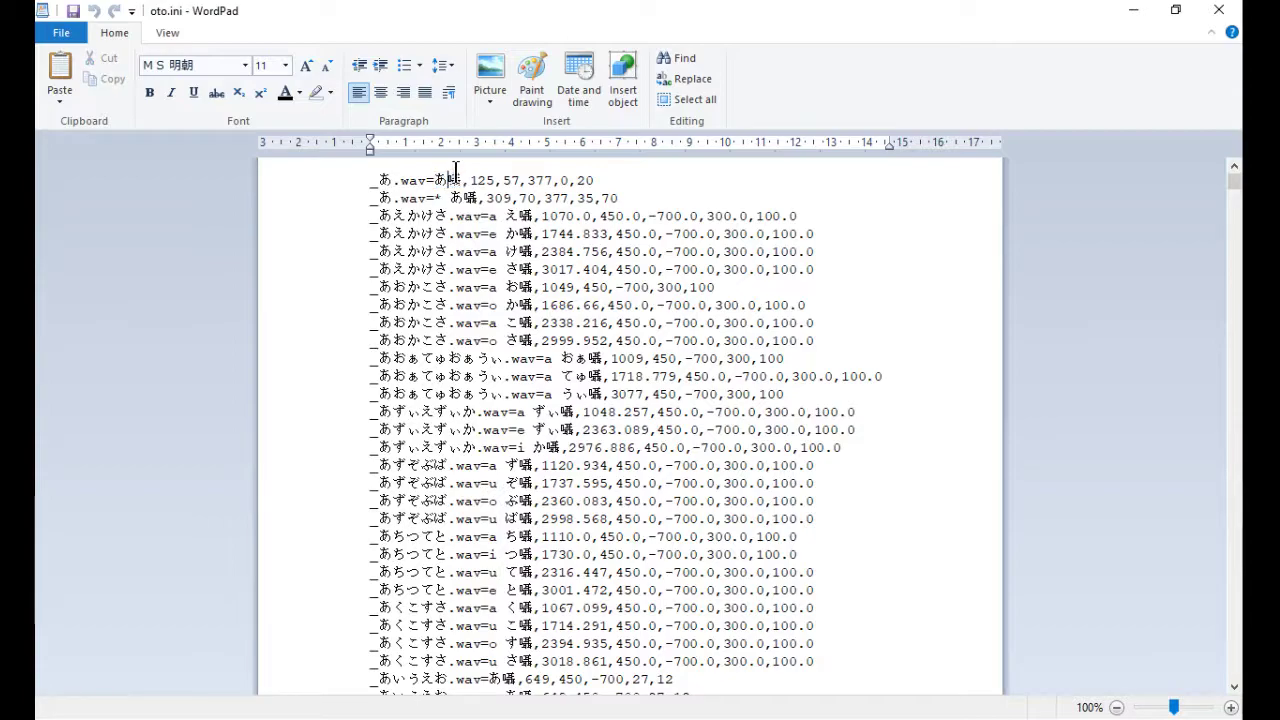
pyautogui.doubleClick(455, 178)
pyautogui.click(533, 251)
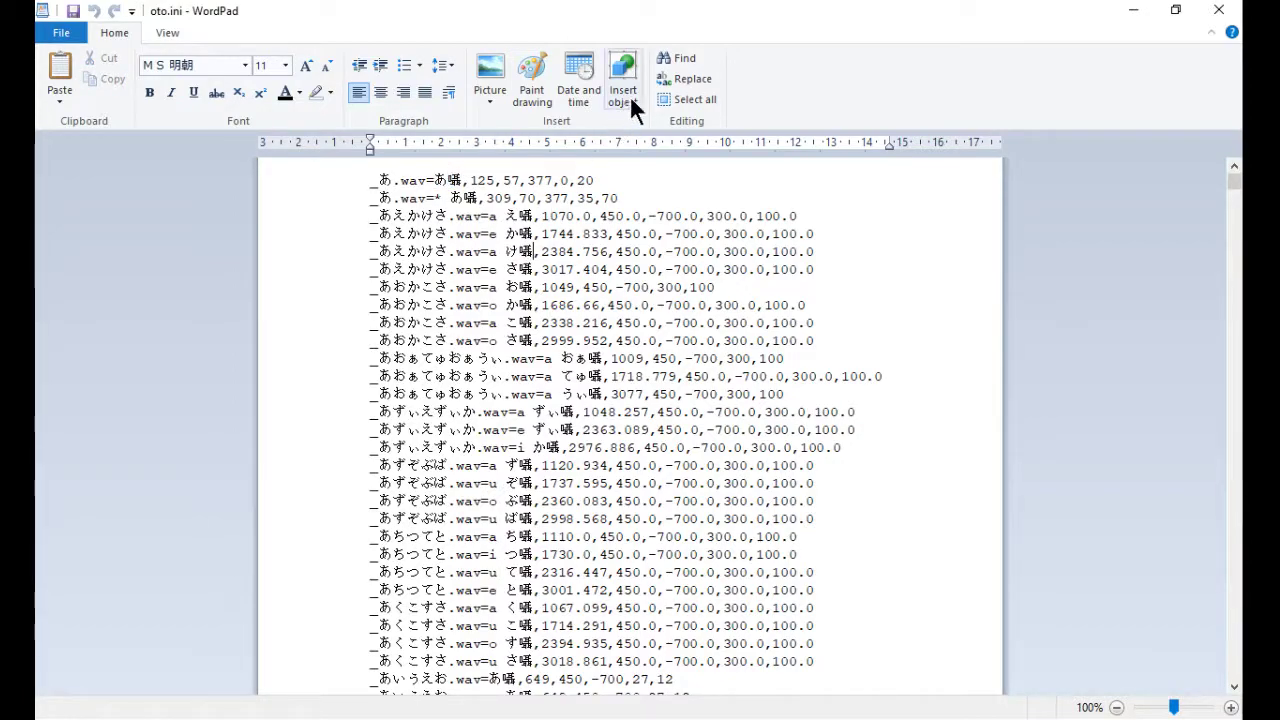
# Replace every 囁 in oto.ini with nothing and save it as plain text
pyautogui.click(686, 79)
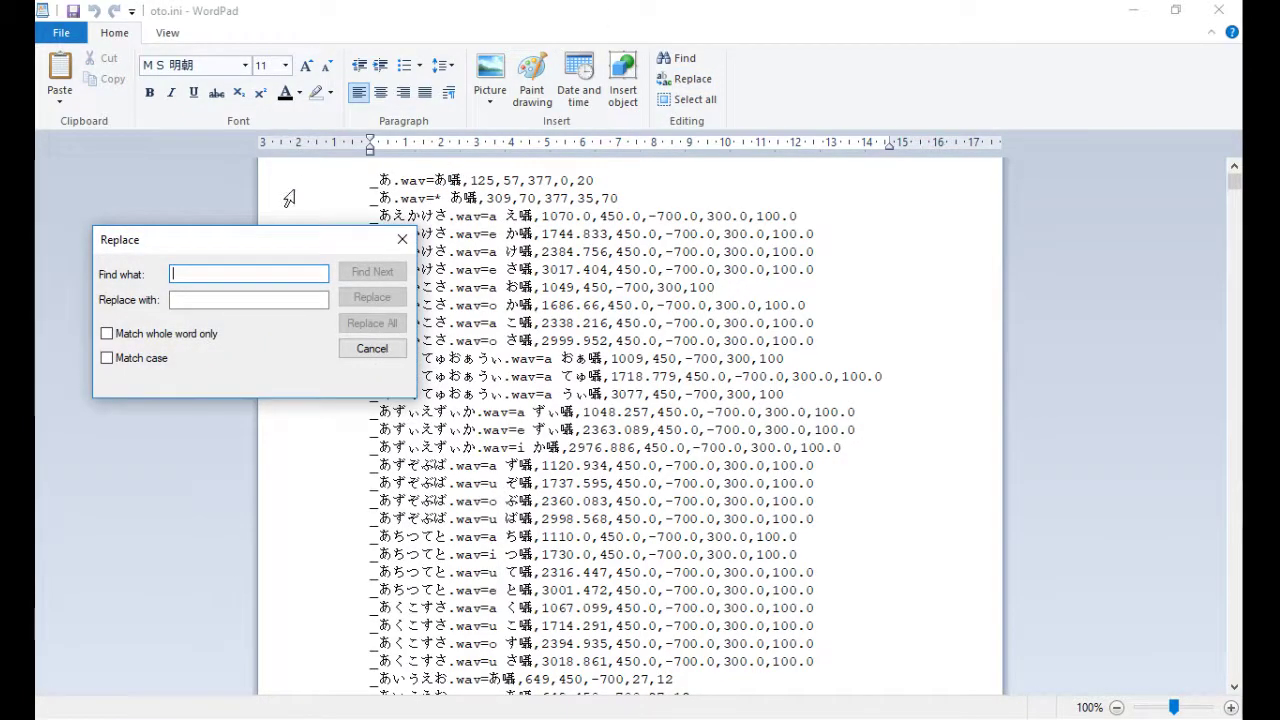
pyautogui.write('曙')
pyautogui.click(185, 300)
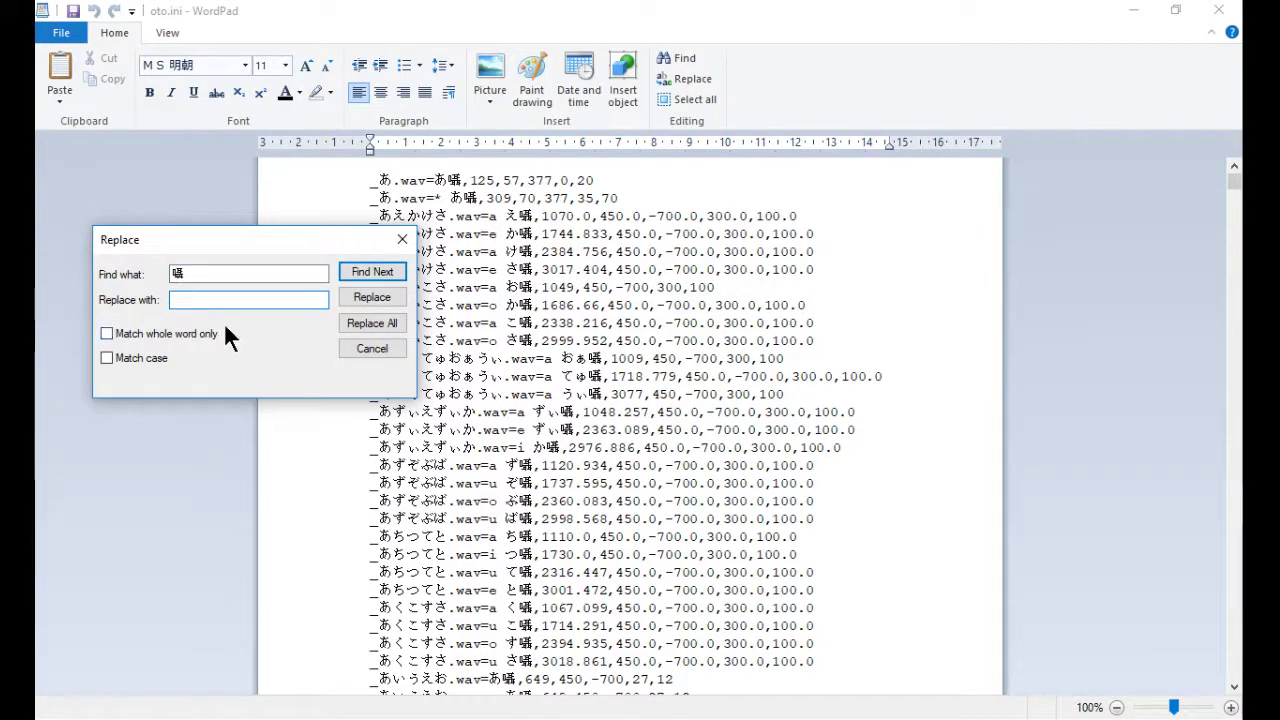
pyautogui.click(352, 327)
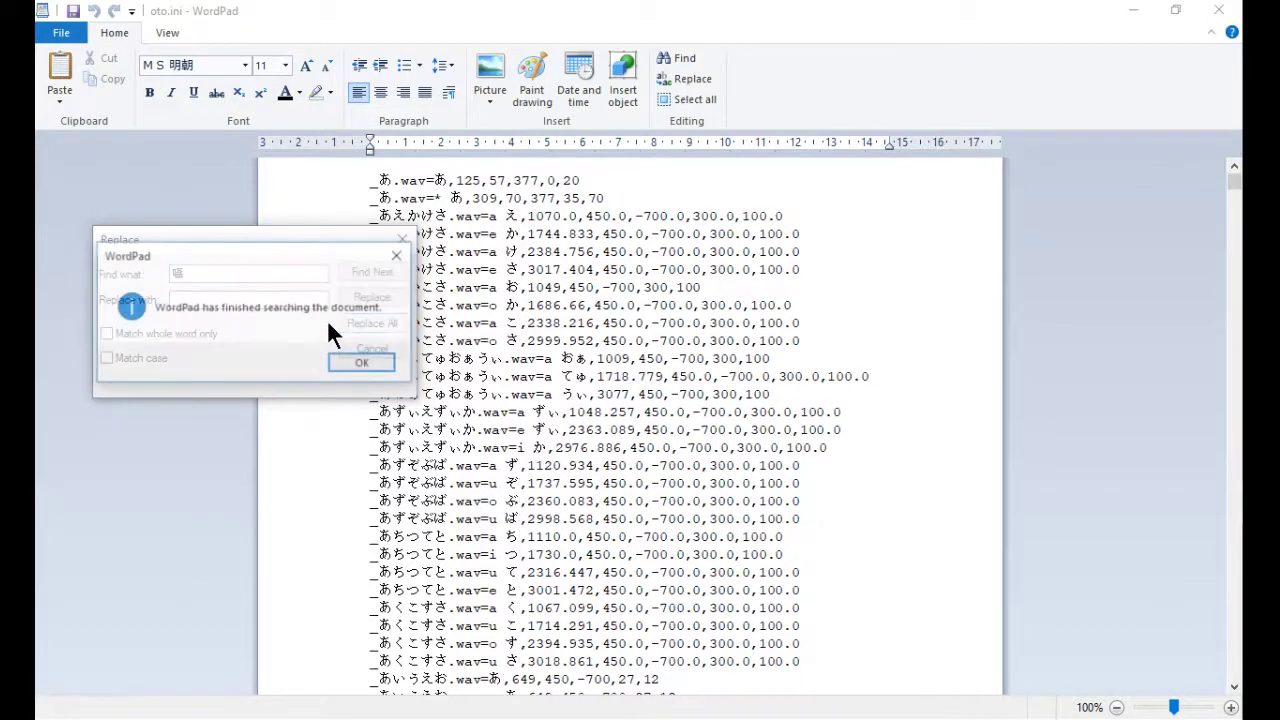
pyautogui.click(361, 362)
pyautogui.click(402, 239)
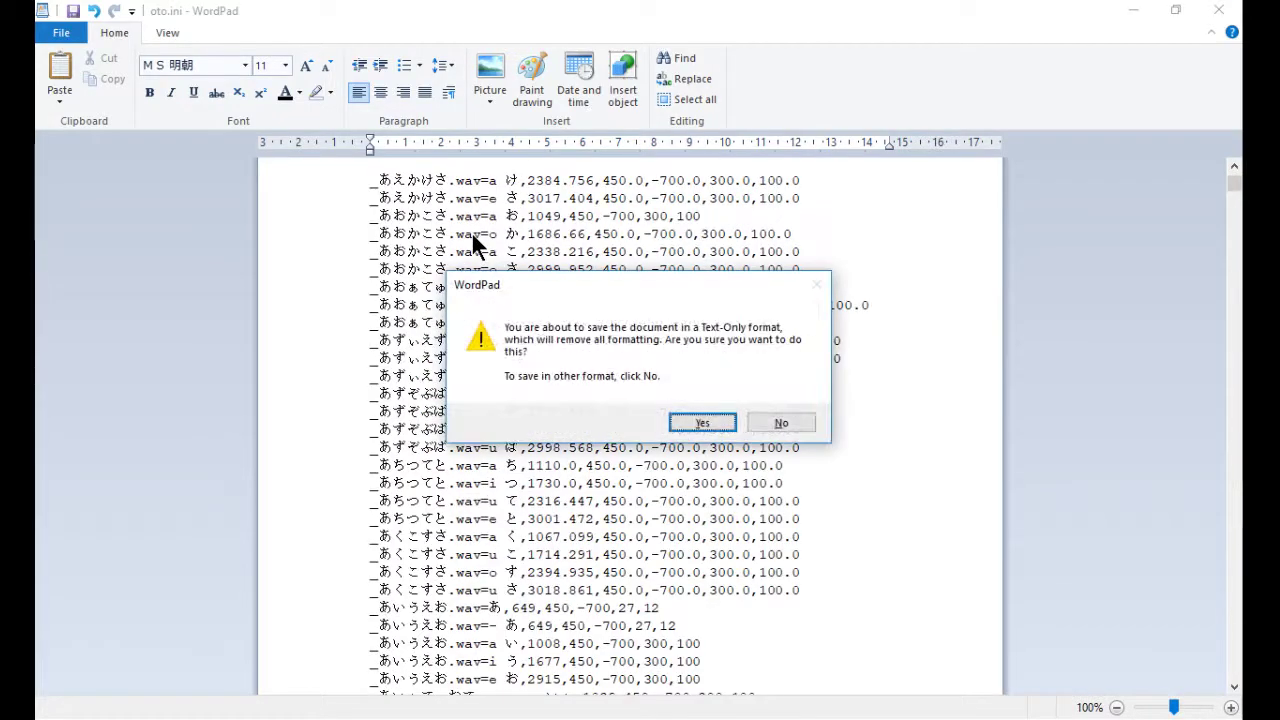
pyautogui.click(700, 423)
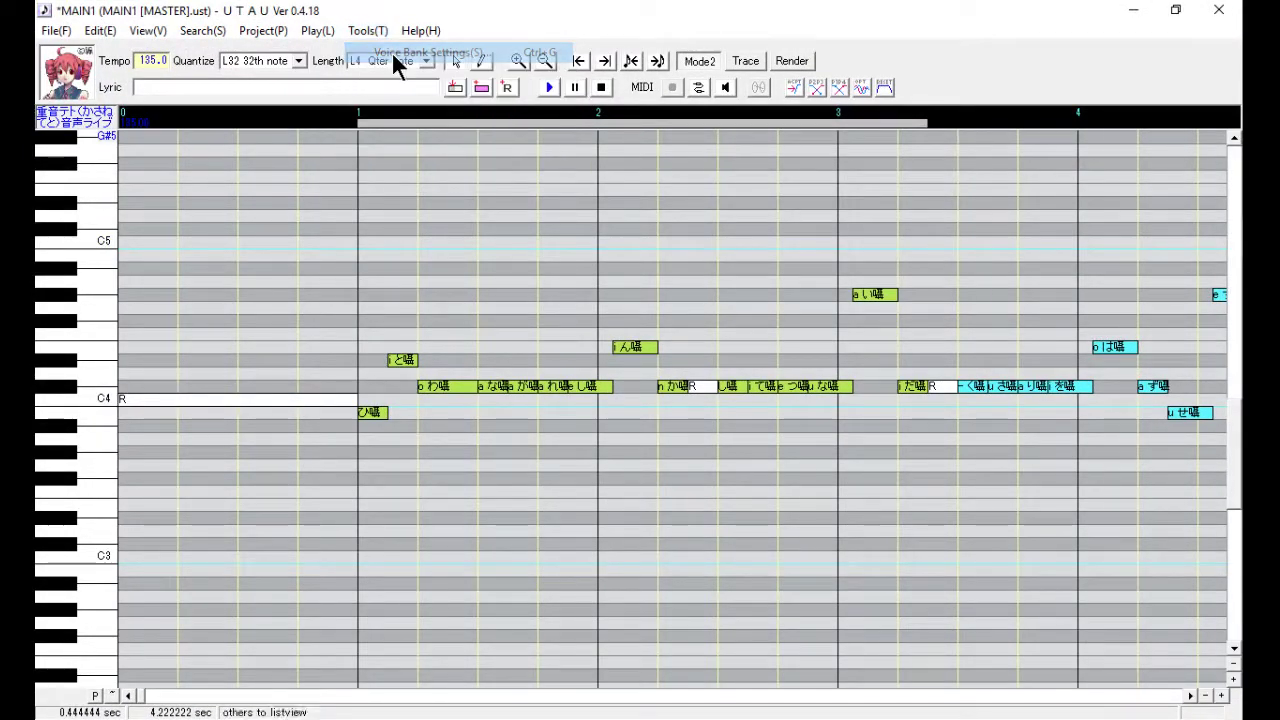
# Check the current alias list, then load the Whisper folder's oto.ini via File > Open Configuration
pyautogui.click(733, 414)
pyautogui.moveTo(733, 414); pyautogui.dragTo(733, 264)
pyautogui.click(375, 294)
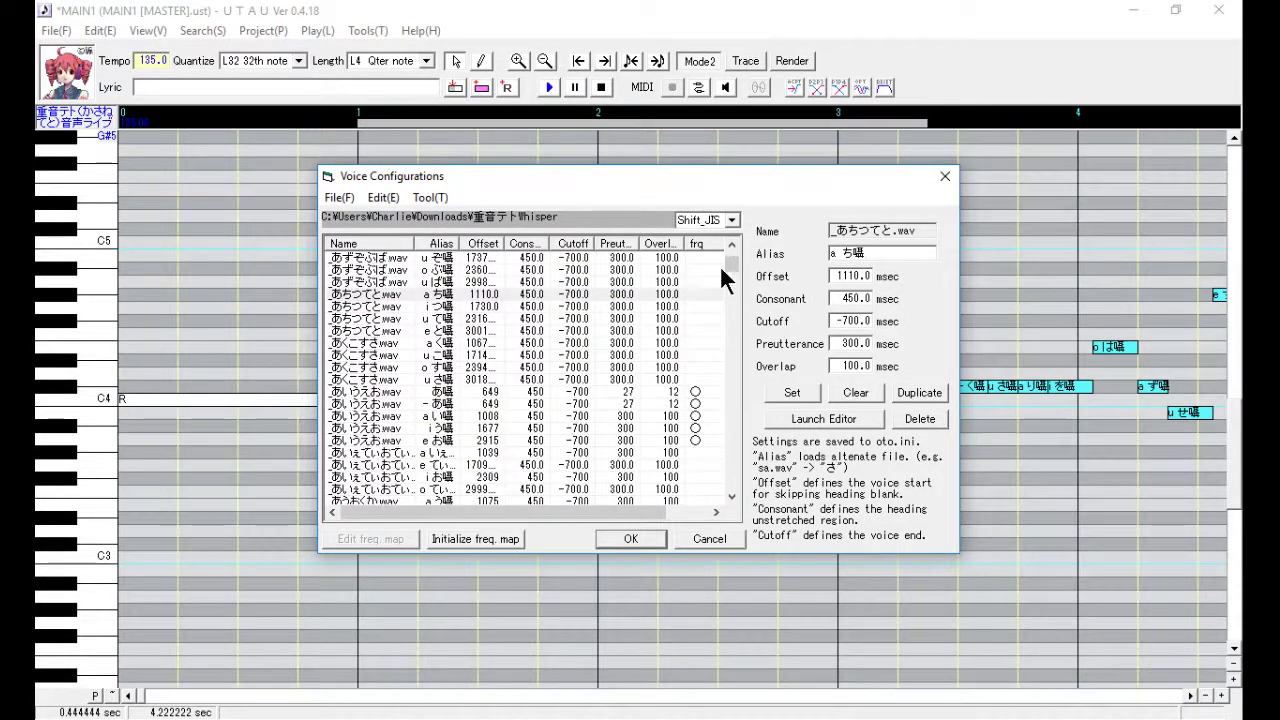
pyautogui.scroll(6, 735, 256)
pyautogui.click(339, 197)
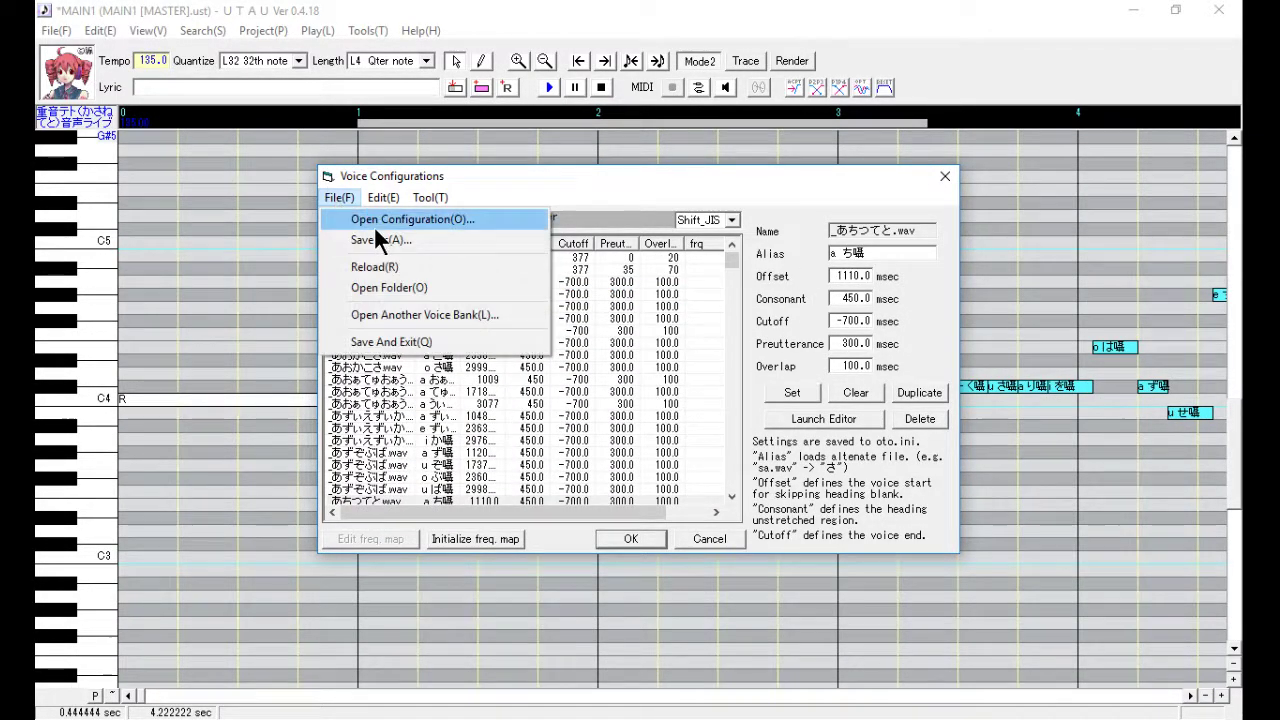
pyautogui.click(381, 222)
pyautogui.doubleClick(535, 296)
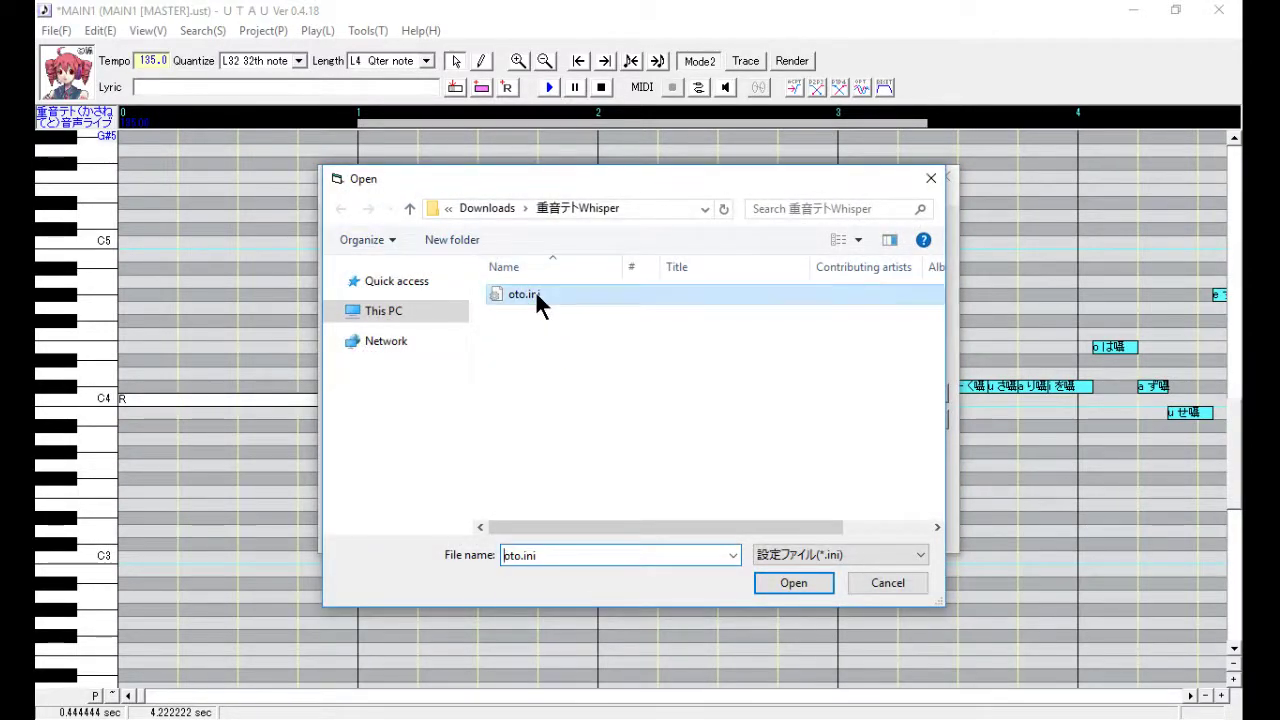
# Review several reloaded alias entries' timing values and confirm the configuration with OK
pyautogui.click(640, 292)
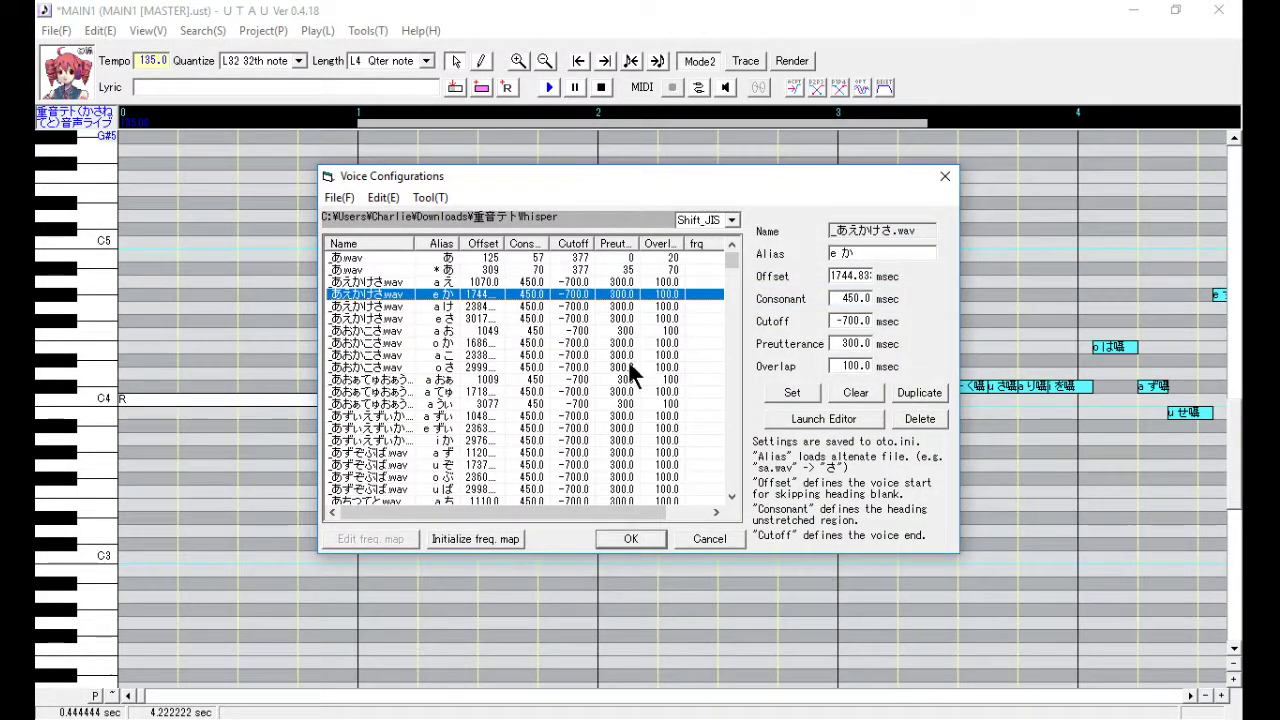
pyautogui.click(628, 366)
pyautogui.click(616, 282)
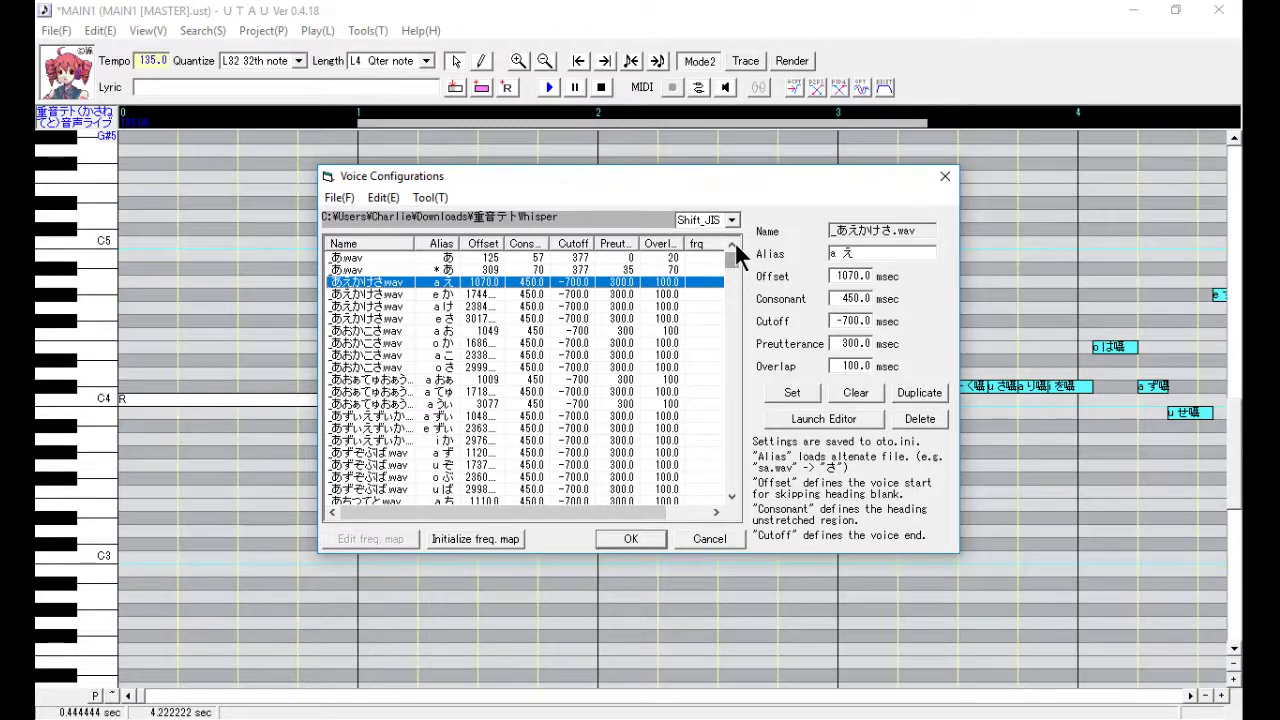
pyautogui.click(690, 294)
pyautogui.click(650, 343)
pyautogui.click(635, 451)
pyautogui.click(628, 539)
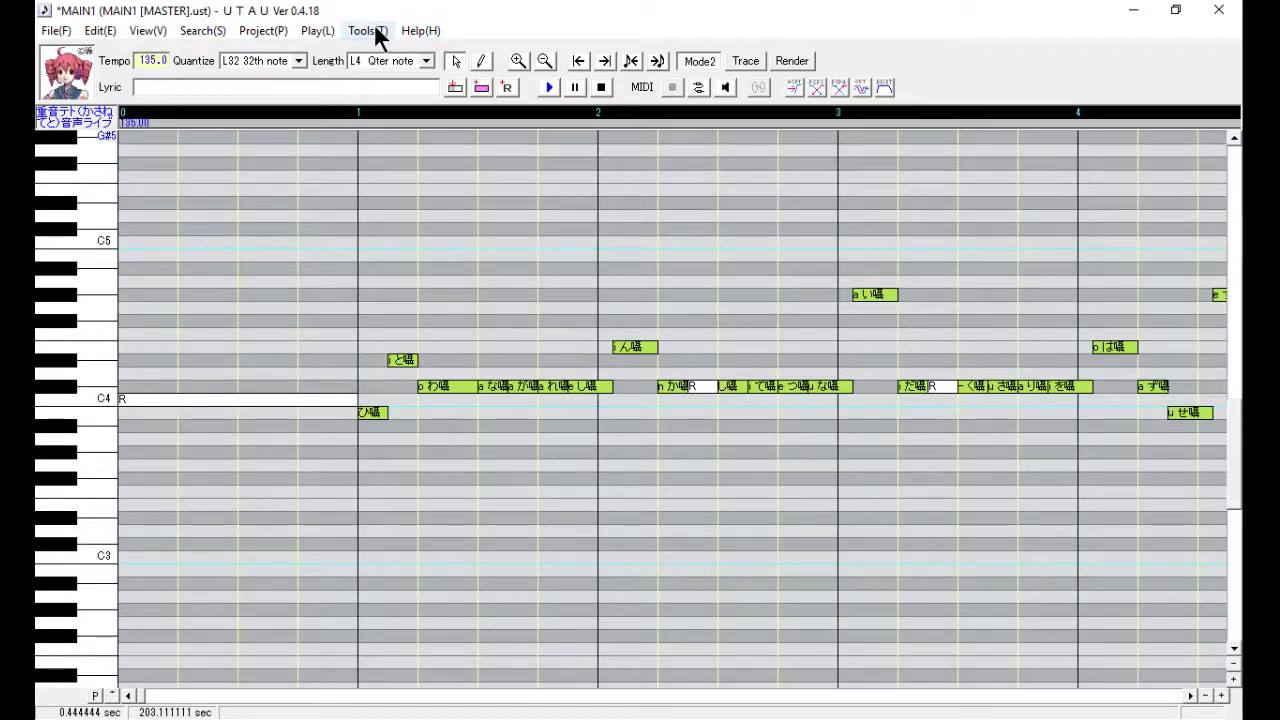
# Run SuffixBroker from Built-in Tools to remove the 囁 suffix from all note lyrics
pyautogui.click(372, 28)
pyautogui.moveTo(448, 132)
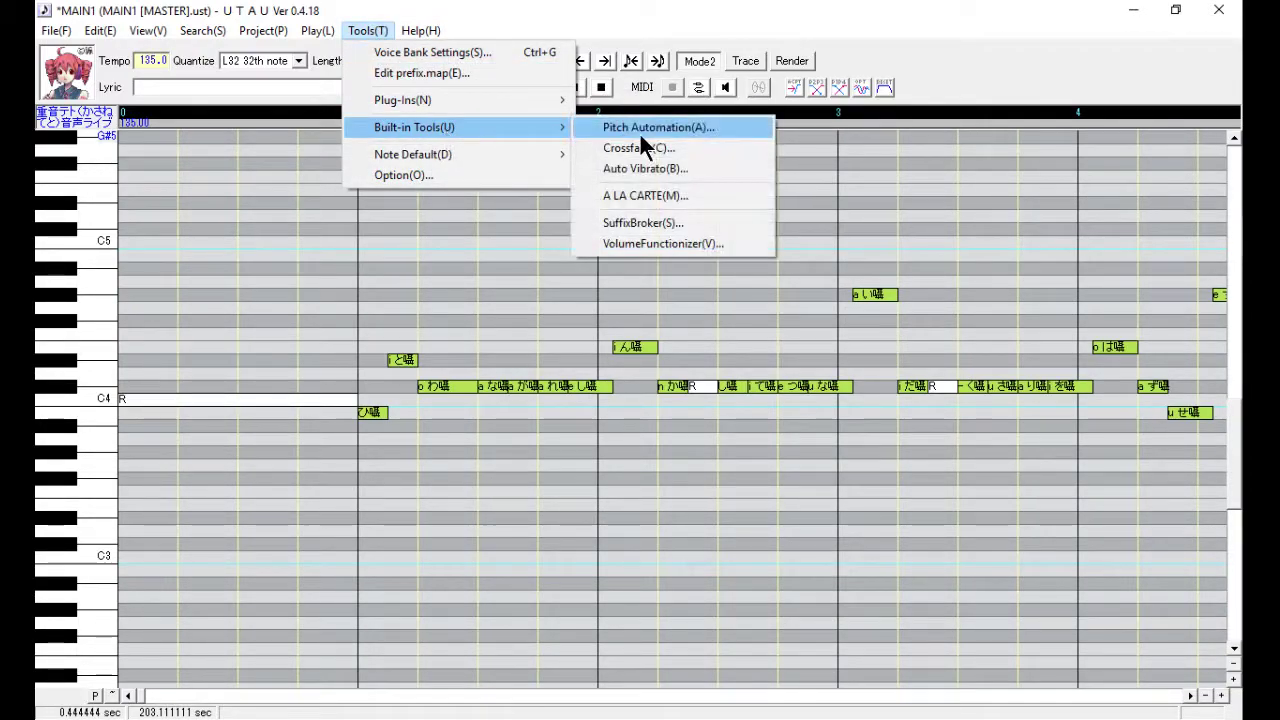
pyautogui.click(660, 221)
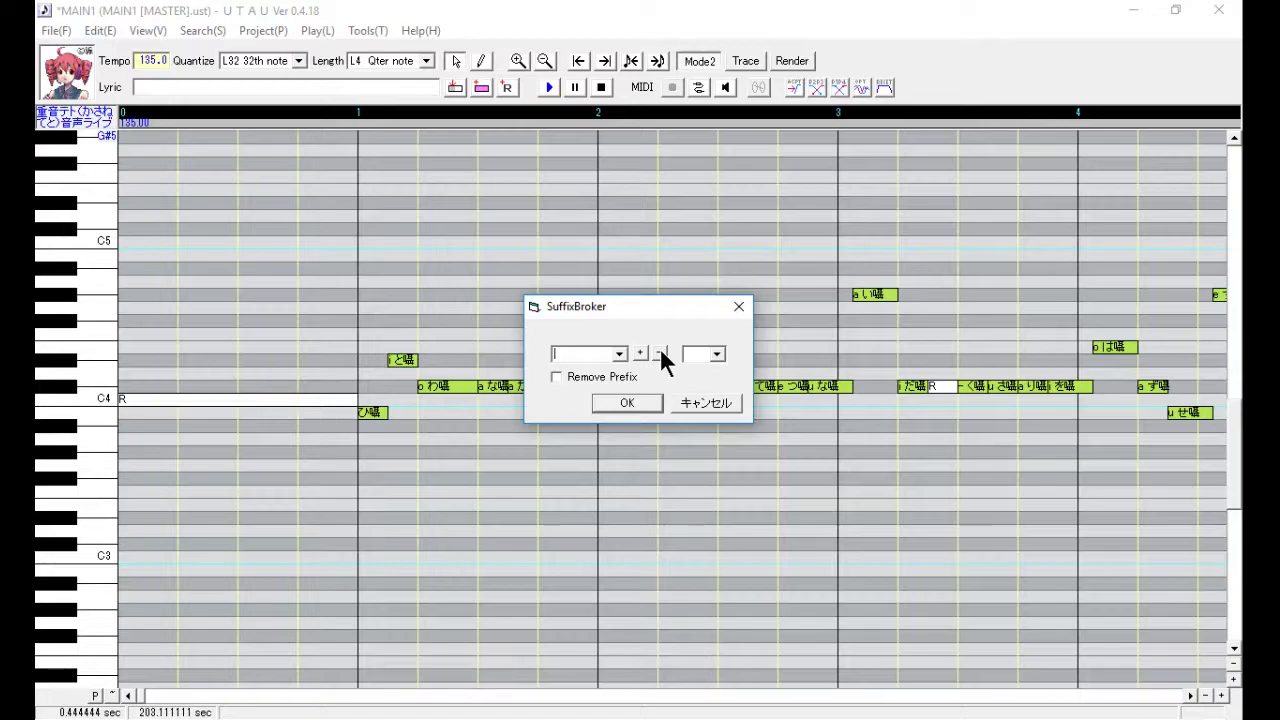
pyautogui.click(643, 406)
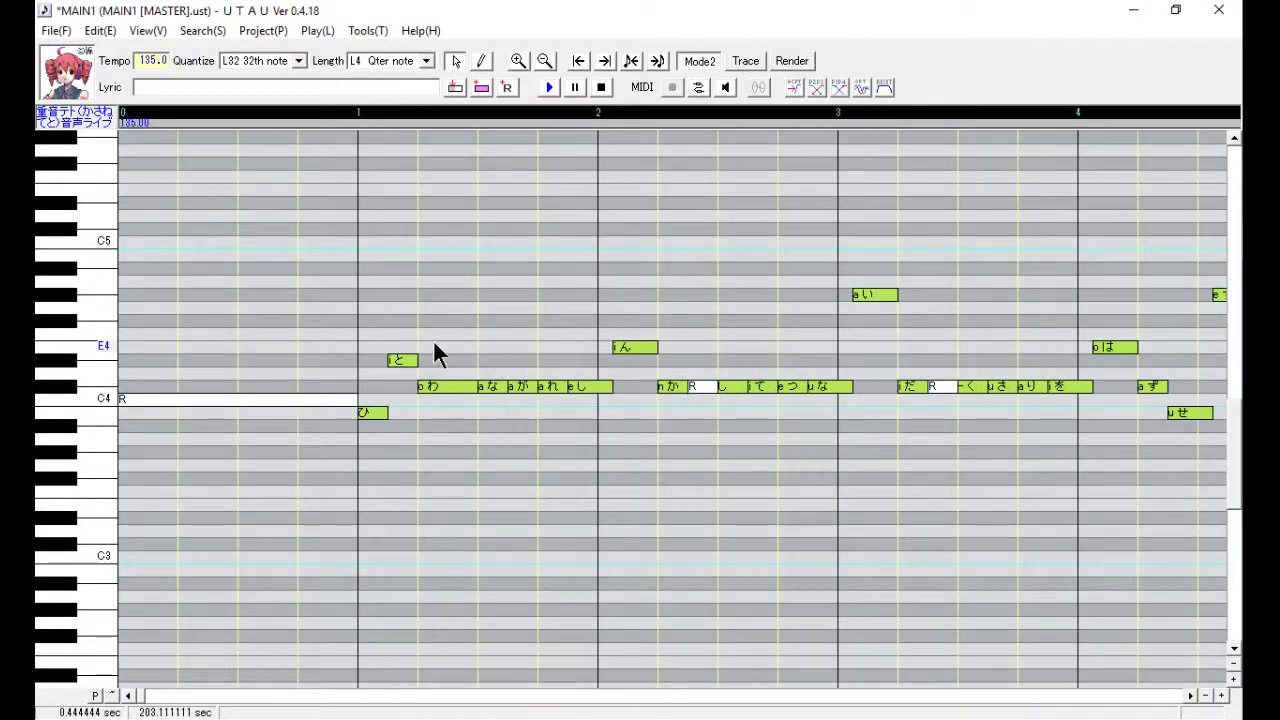
# Select the opening notes in the piano roll, play them, and stop playback
pyautogui.moveTo(375, 391); pyautogui.dragTo(917, 420)
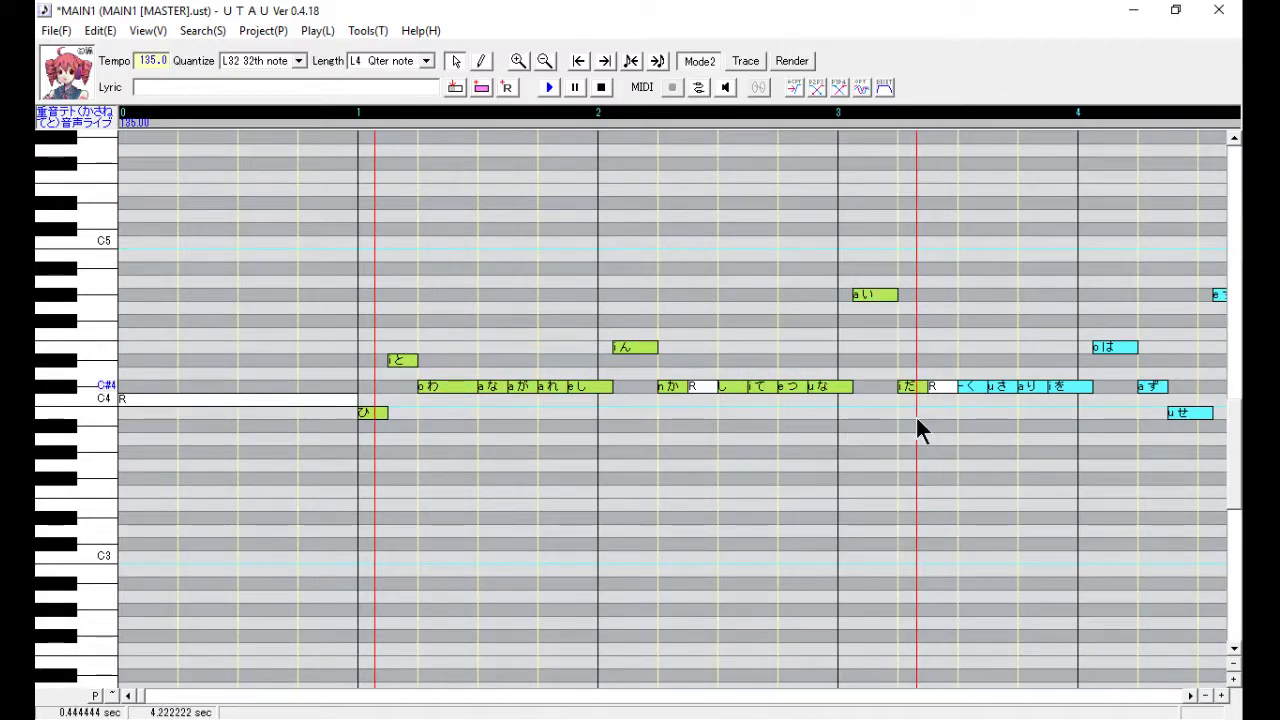
pyautogui.click(548, 87)
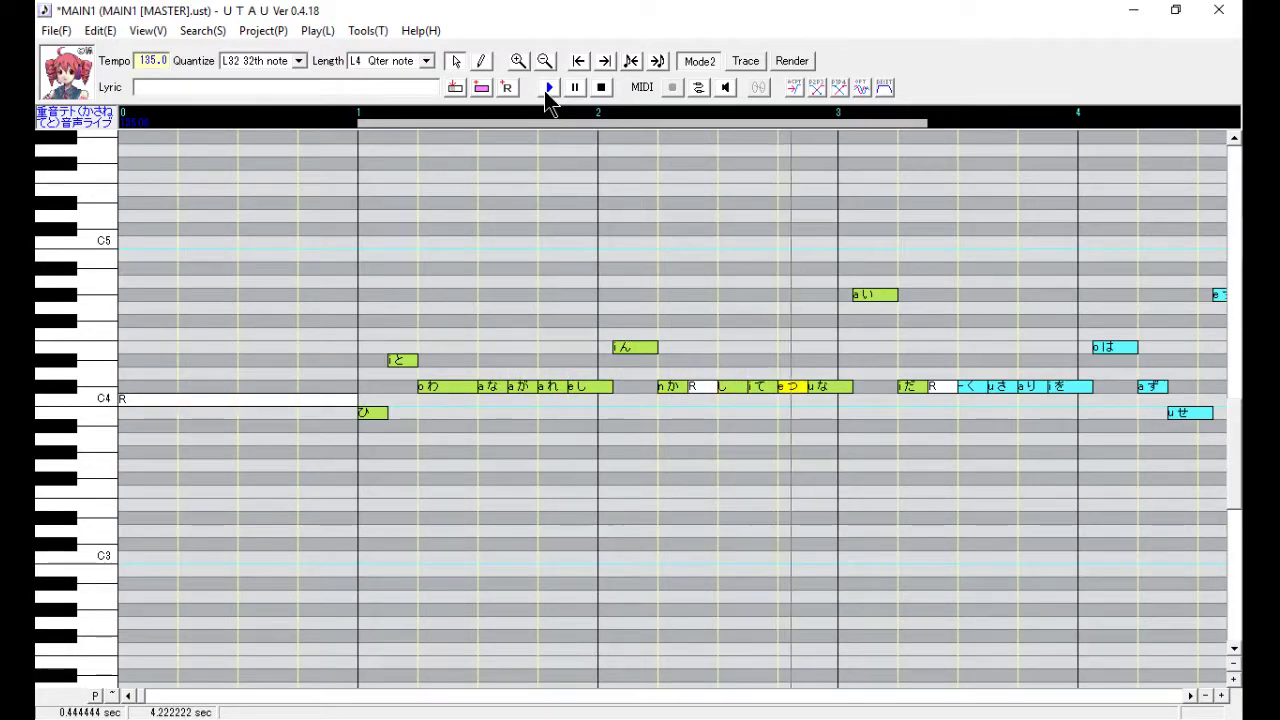
pyautogui.click(550, 89)
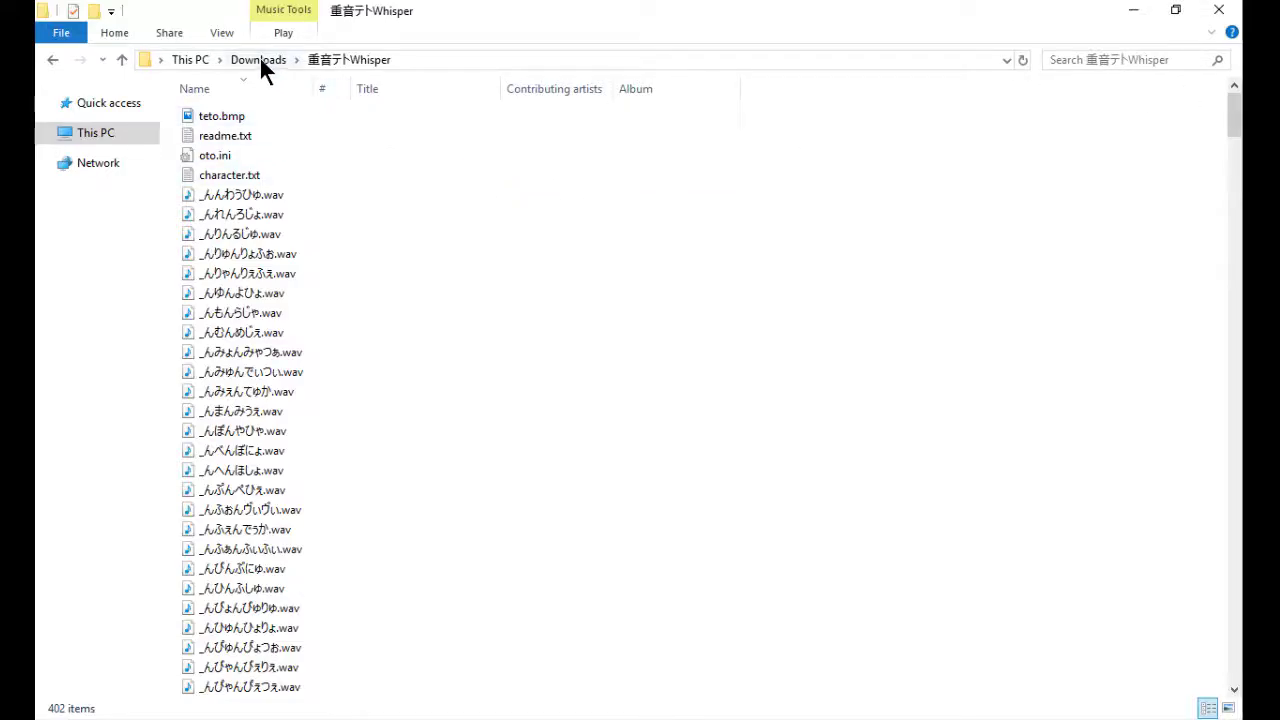
# Go to the 波音リツStrong [F4] folder in Downloads and preview its oto.ini contents
pyautogui.click(259, 57)
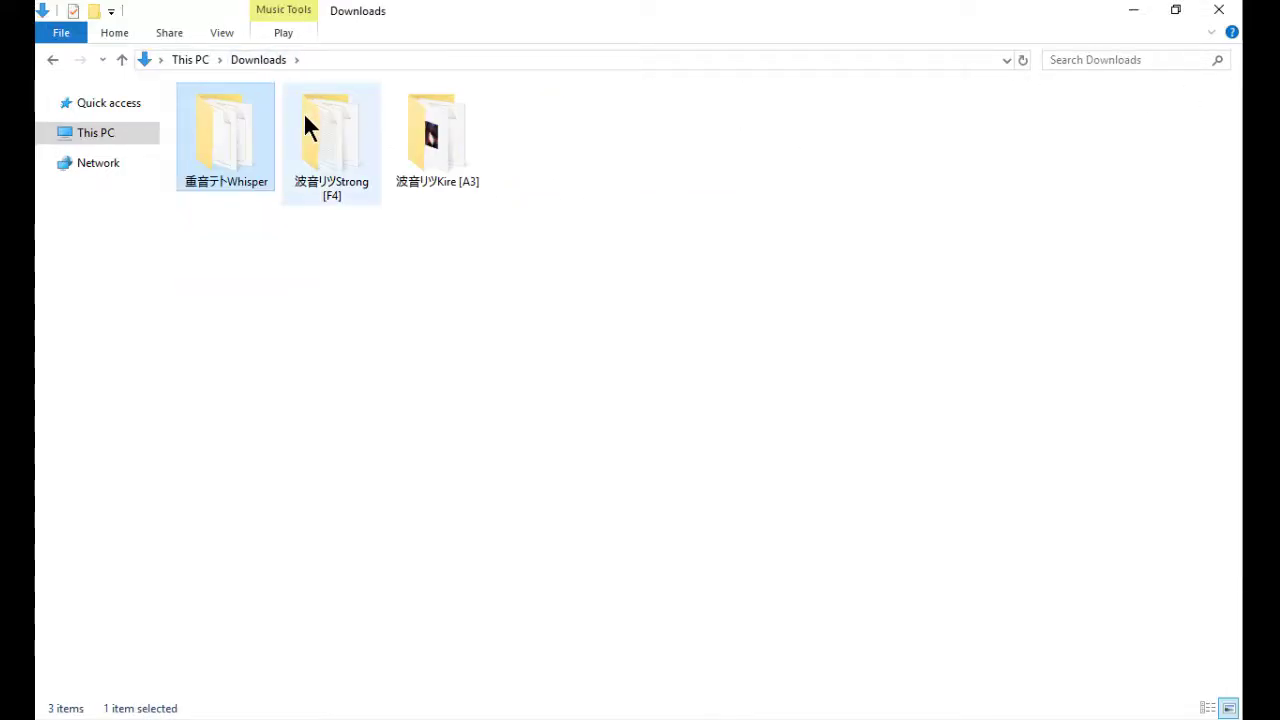
pyautogui.doubleClick(320, 138)
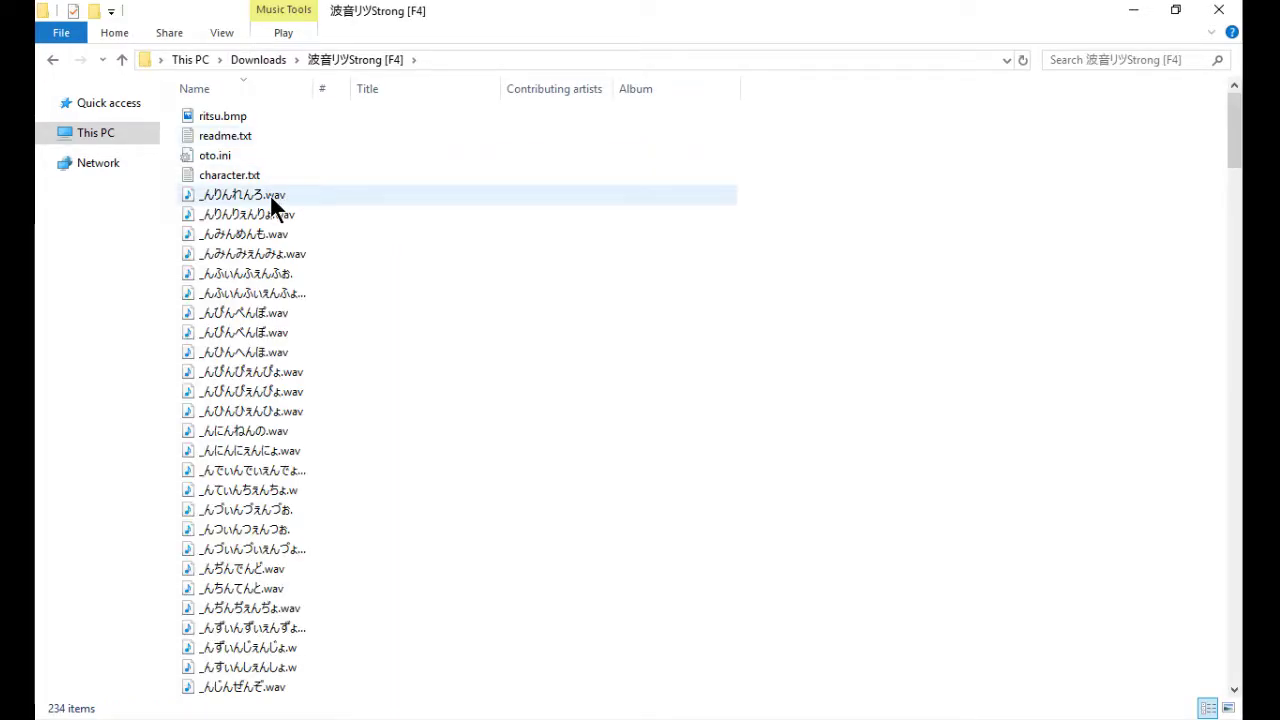
pyautogui.scroll(-7, 305, 400)
pyautogui.scroll(7, 304, 398)
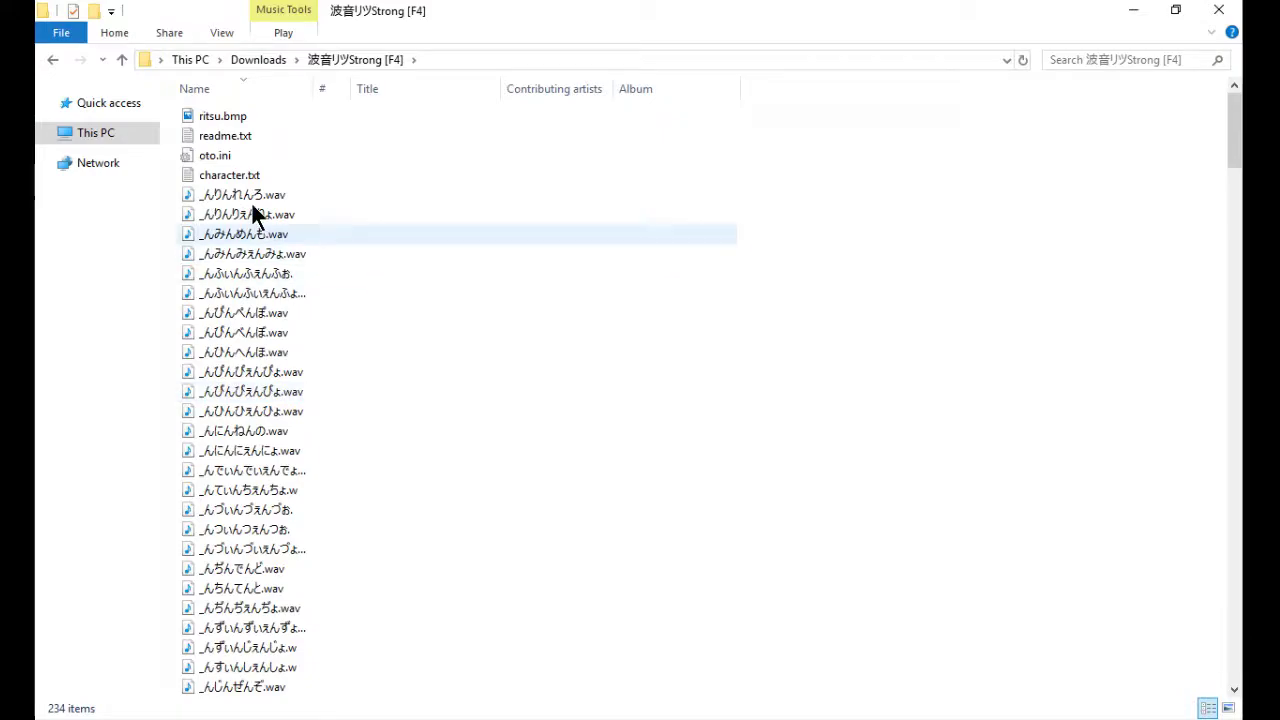
pyautogui.doubleClick(223, 152)
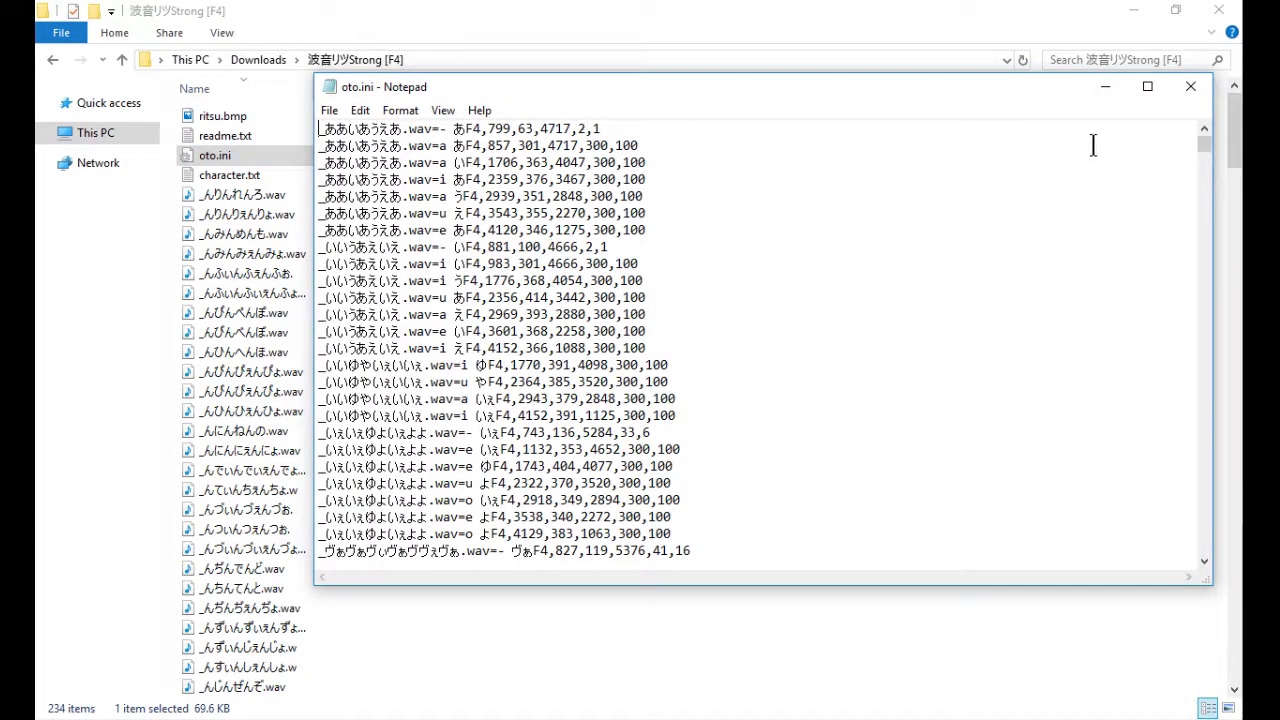
pyautogui.click(1180, 97)
pyautogui.rightClick(214, 157)
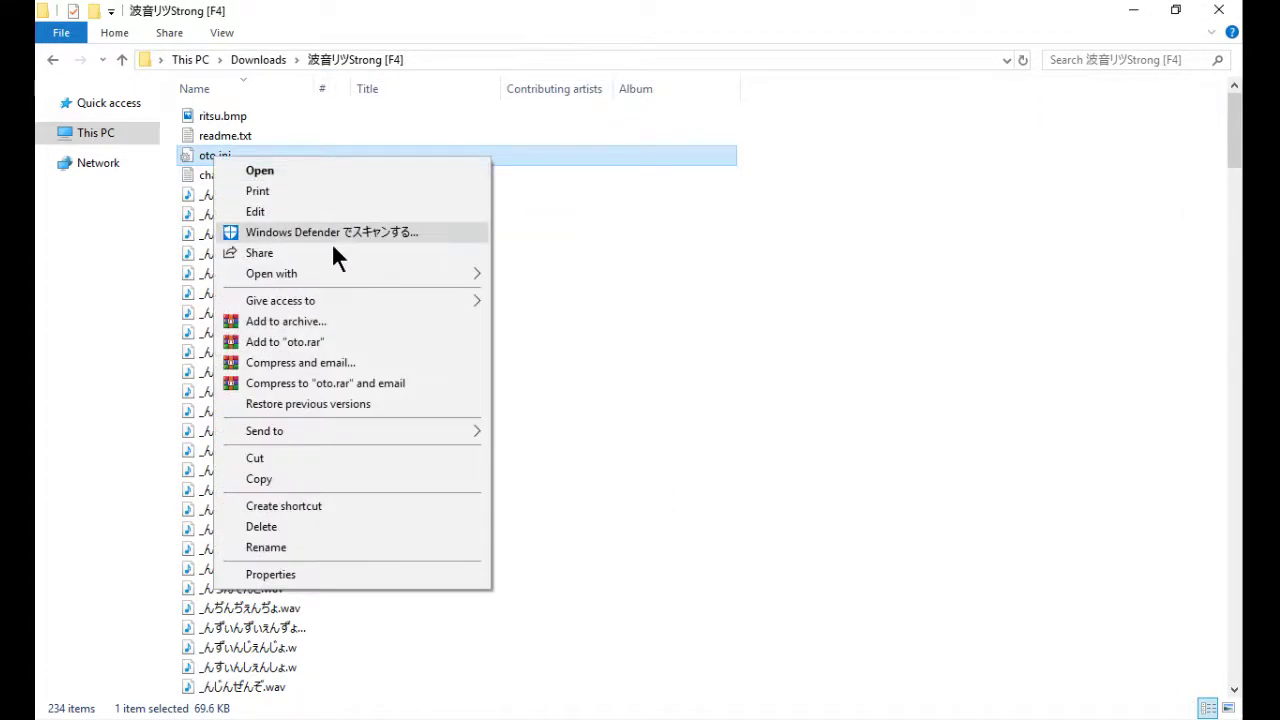
# Open oto.ini in WordPad and replace every case-sensitive F4 with nothing
pyautogui.moveTo(398, 272)
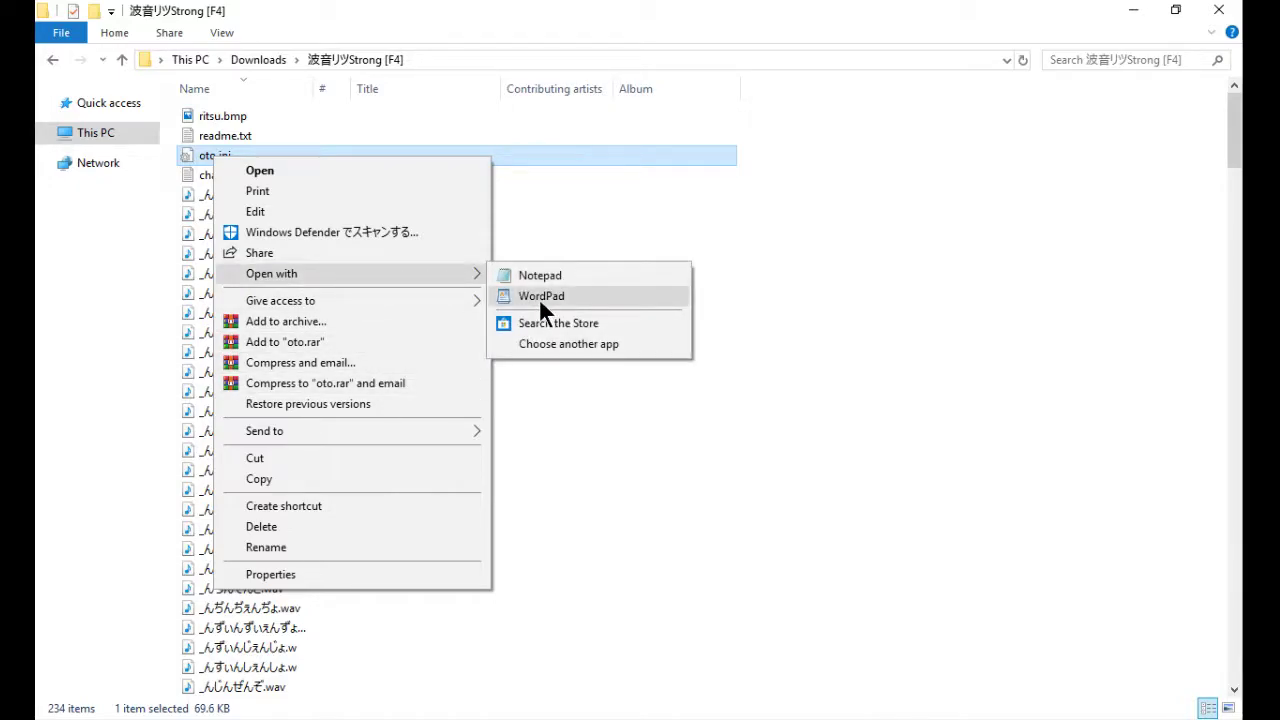
pyautogui.click(540, 298)
pyautogui.click(693, 80)
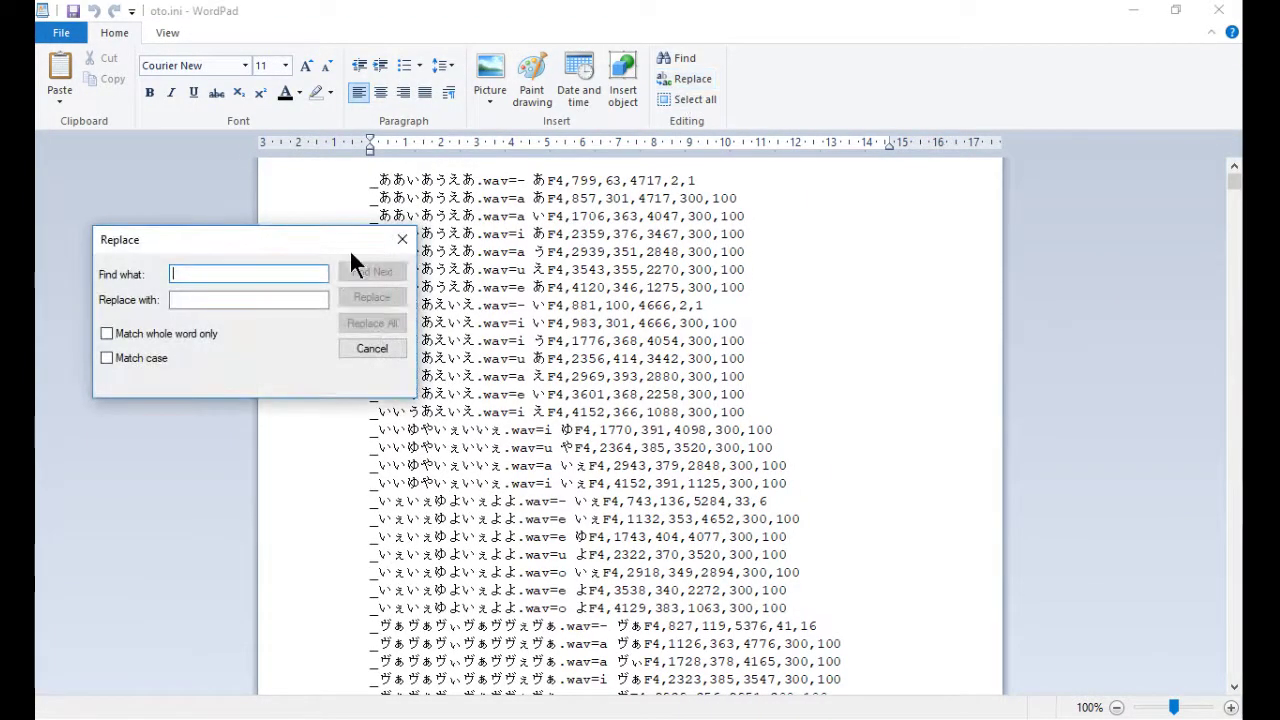
pyautogui.write('F4')
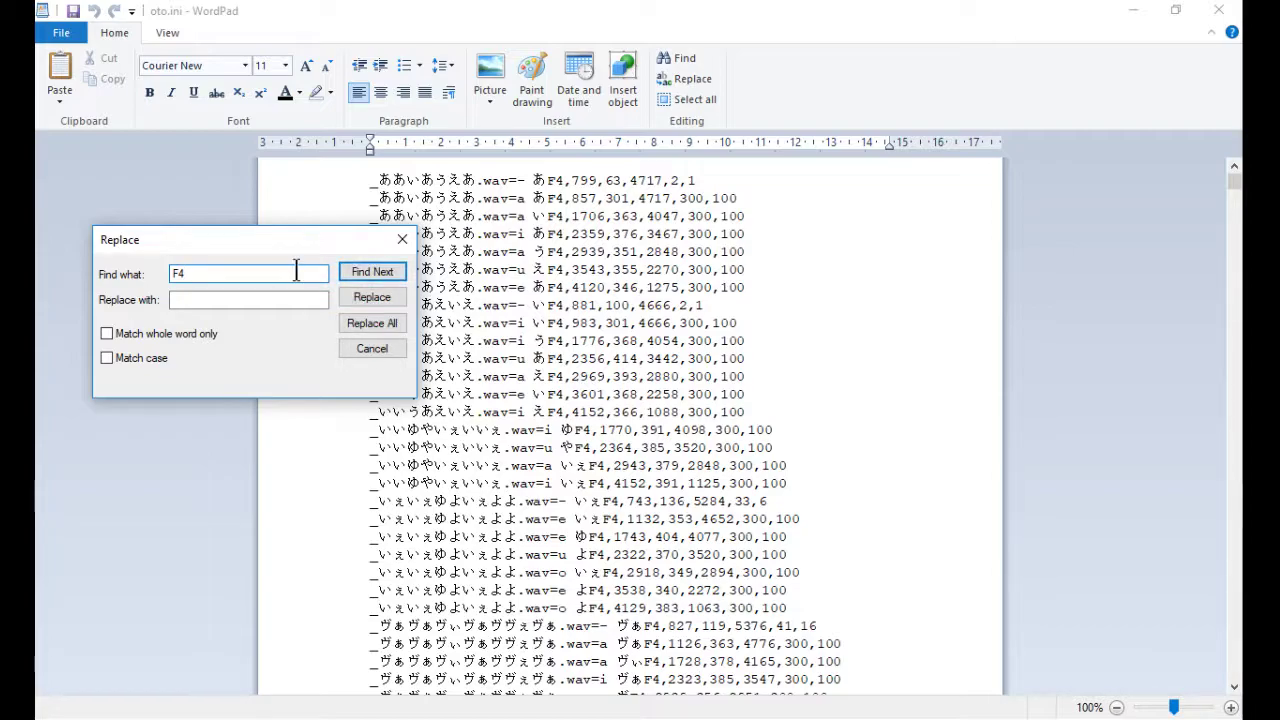
pyautogui.click(117, 356)
pyautogui.click(380, 321)
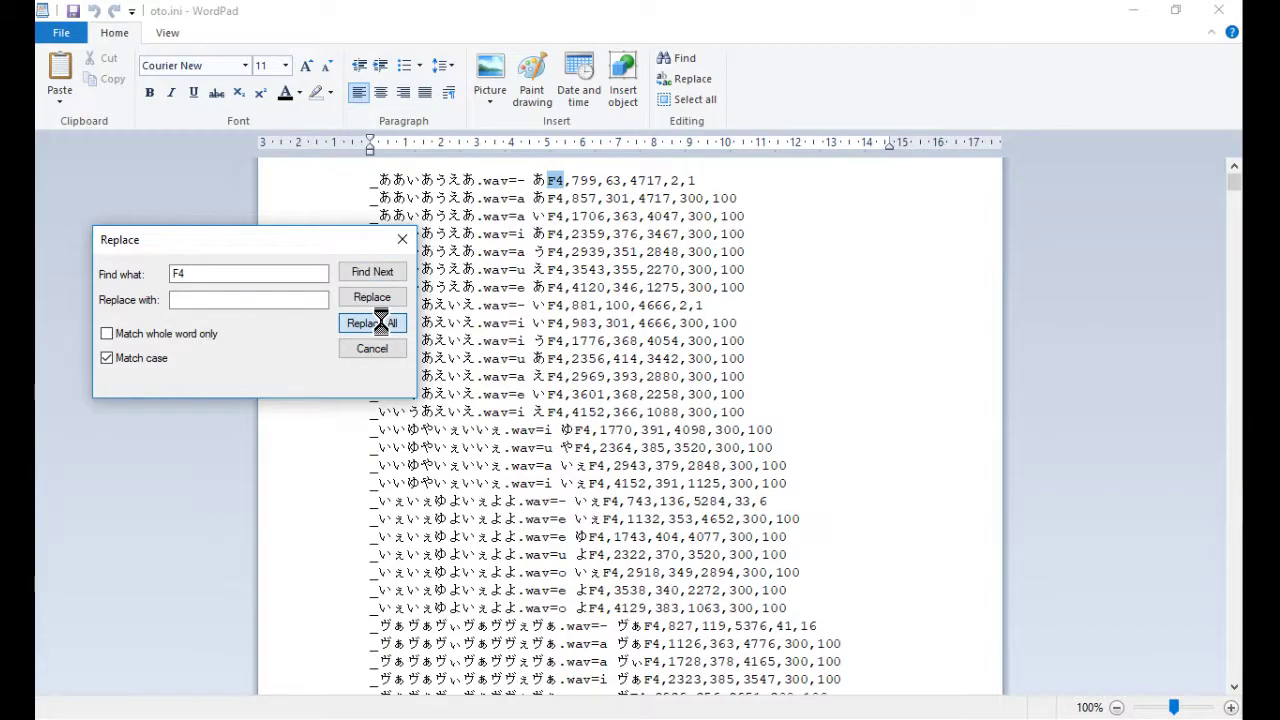
pyautogui.click(376, 363)
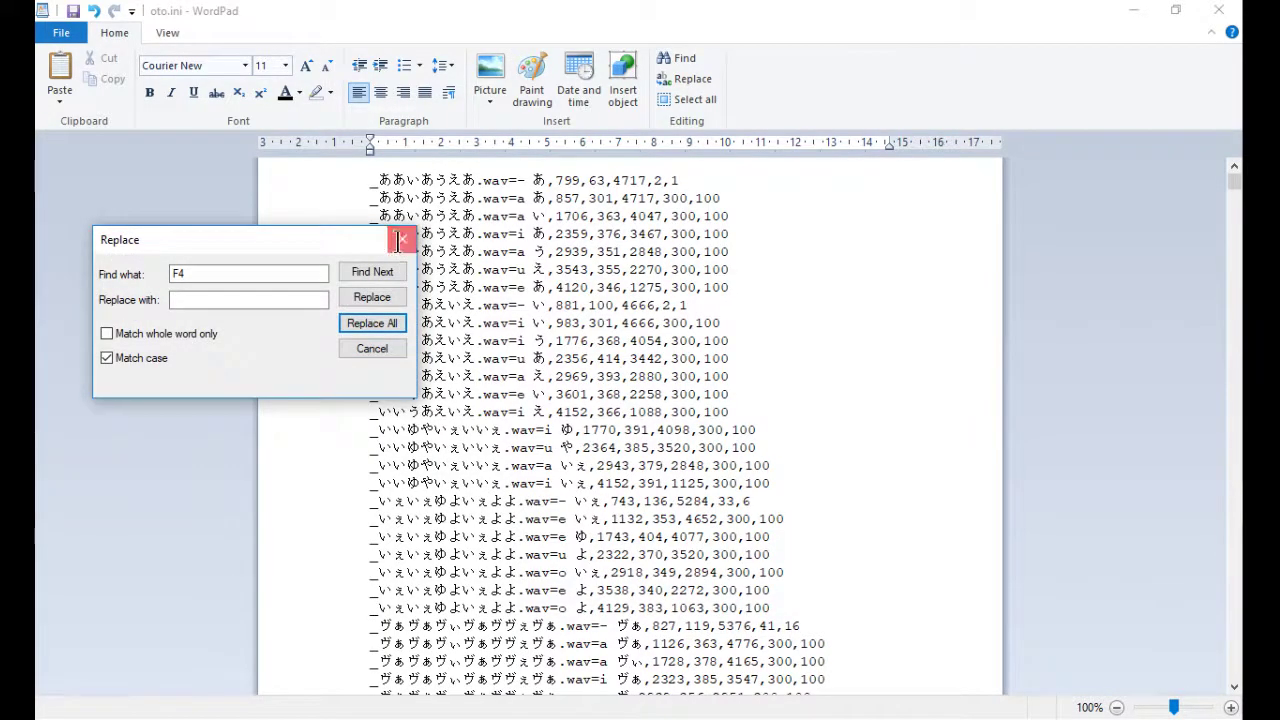
pyautogui.click(398, 240)
# Save oto.ini as plain text and close WordPad
pyautogui.hotkey('ctrl', 's')
pyautogui.click(704, 428)
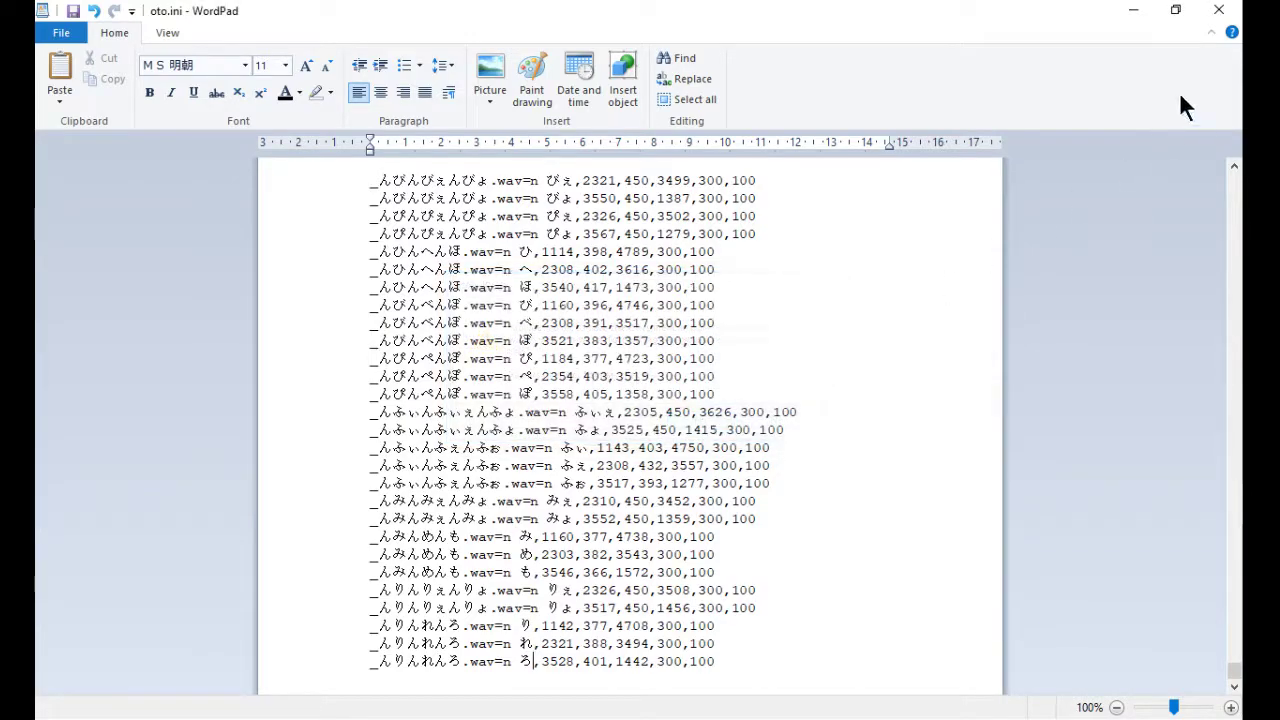
pyautogui.click(1220, 20)
# Set the project voice bank to the 波音リツStrong [F4] folder in Project Configurations
pyautogui.hotkey('alt', 'Tab')
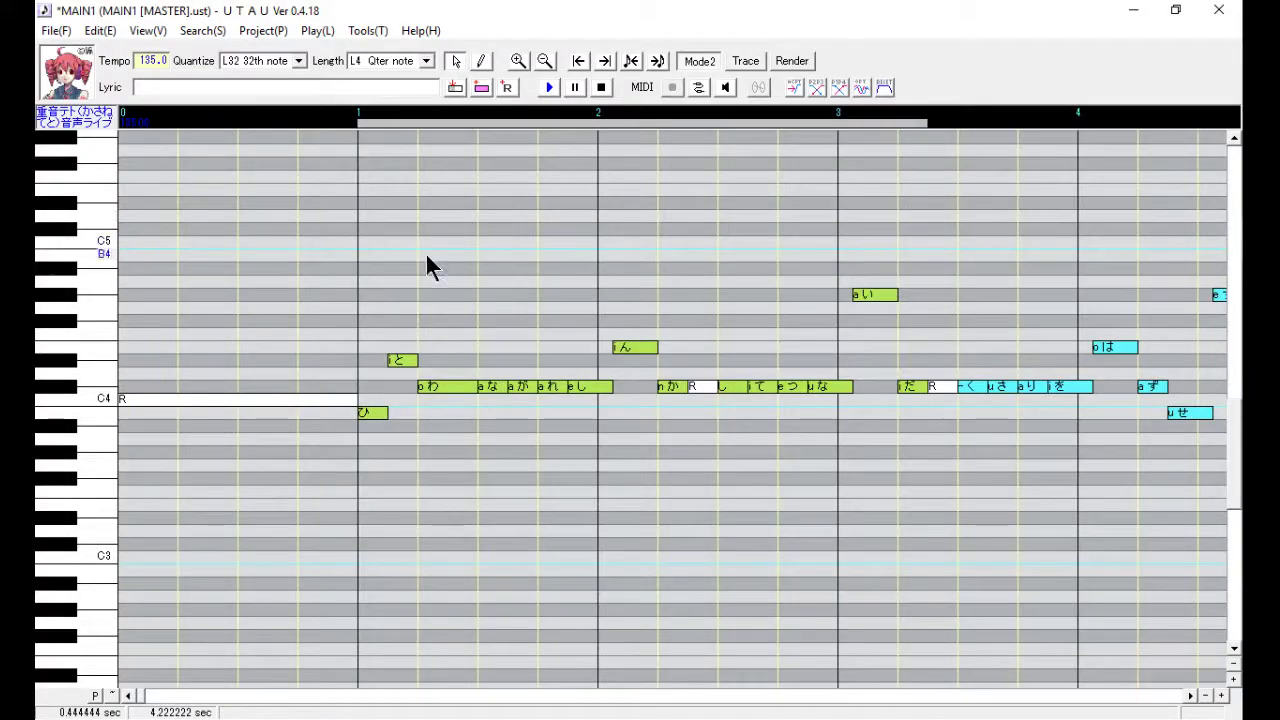
pyautogui.doubleClick(85, 122)
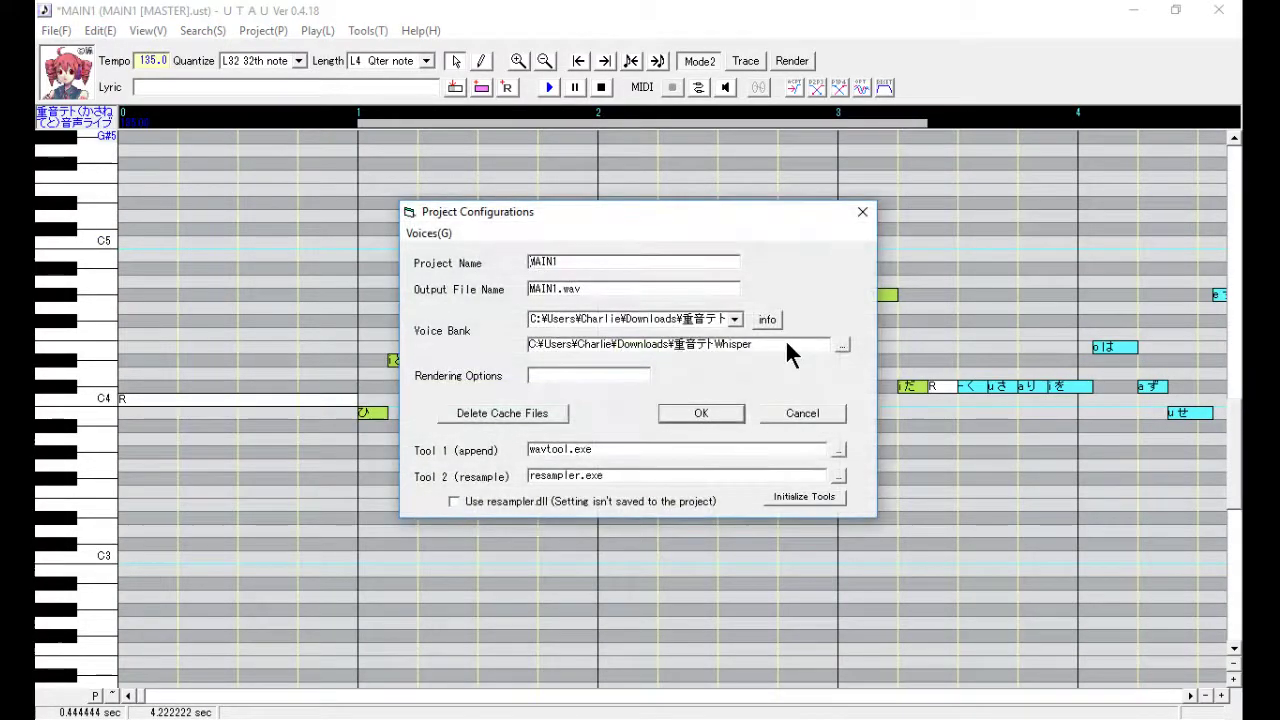
pyautogui.click(842, 344)
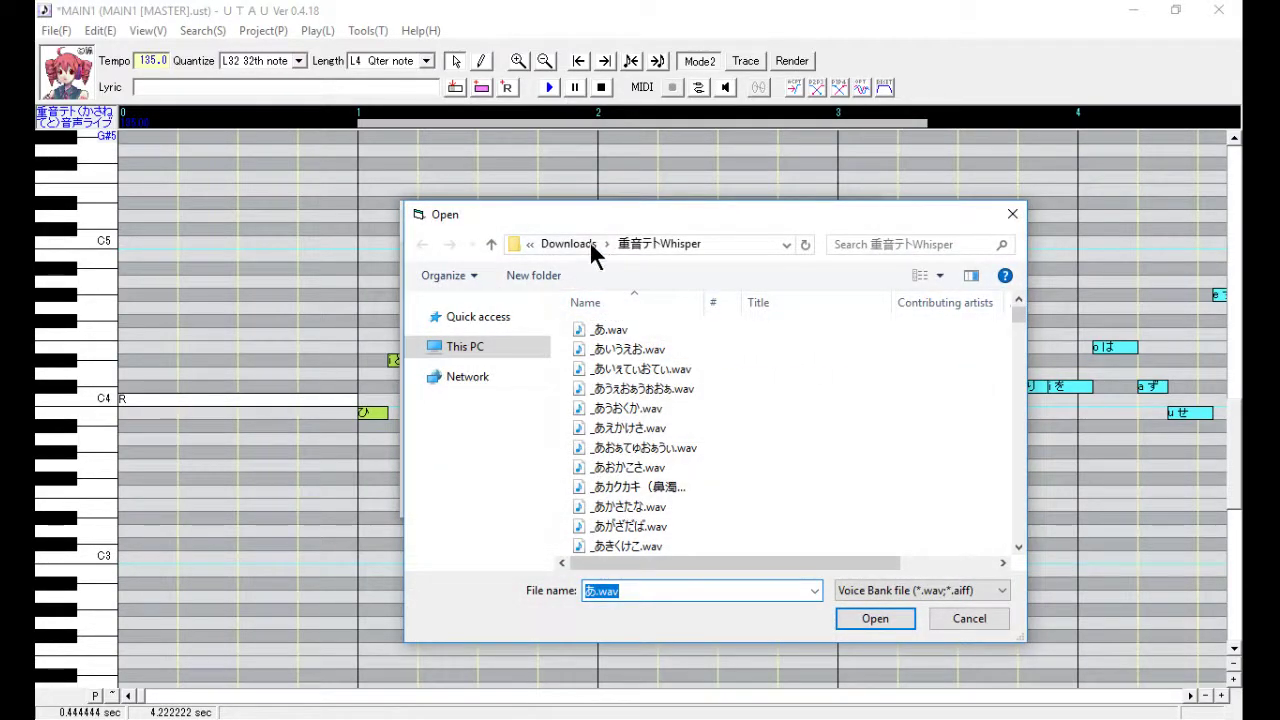
pyautogui.click(589, 244)
pyautogui.click(728, 349)
pyautogui.doubleClick(728, 349)
pyautogui.doubleClick(677, 357)
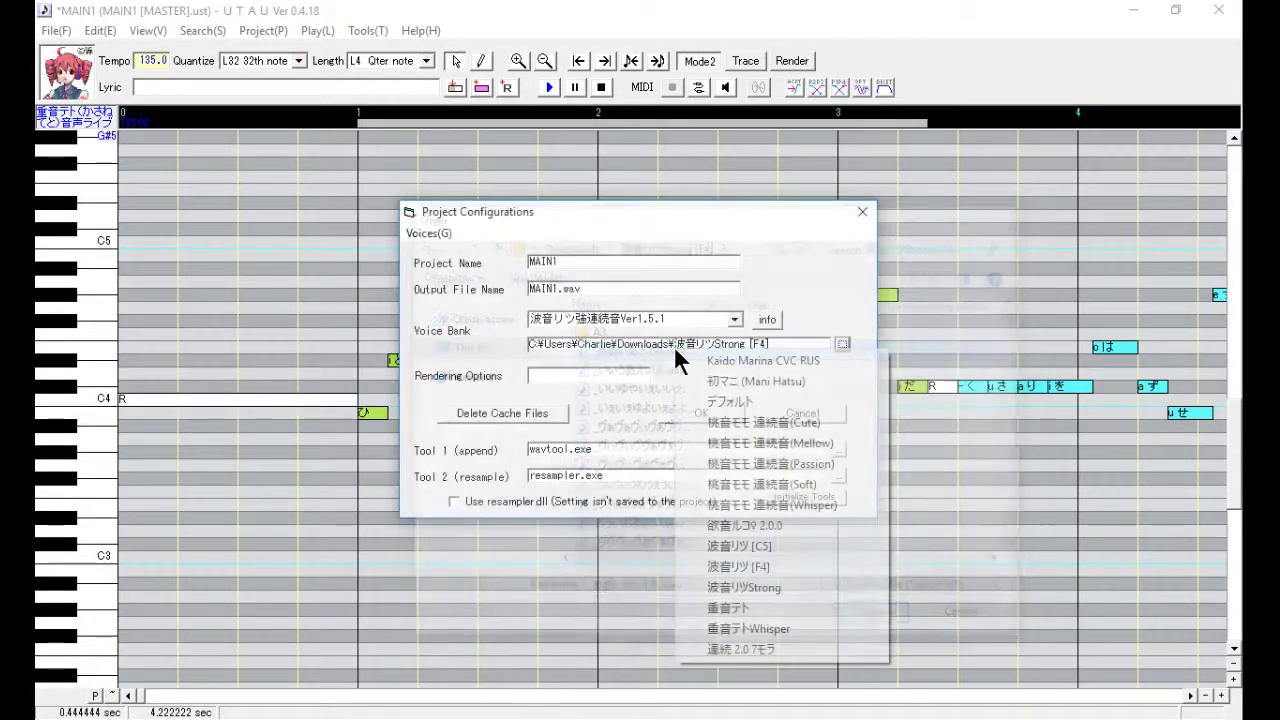
pyautogui.click(700, 413)
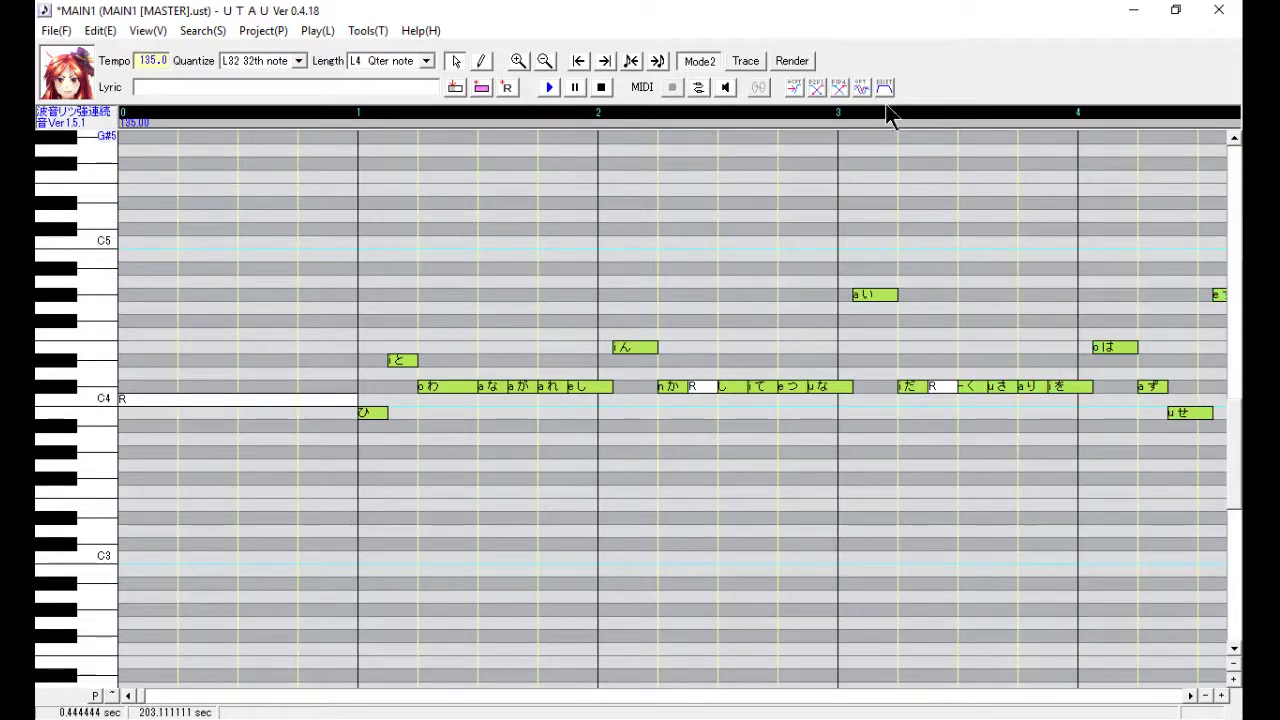
# Rename the ひ and し lyrics to -ひ and -し, then play the ひ-to-あい phrase
pyautogui.press('space')
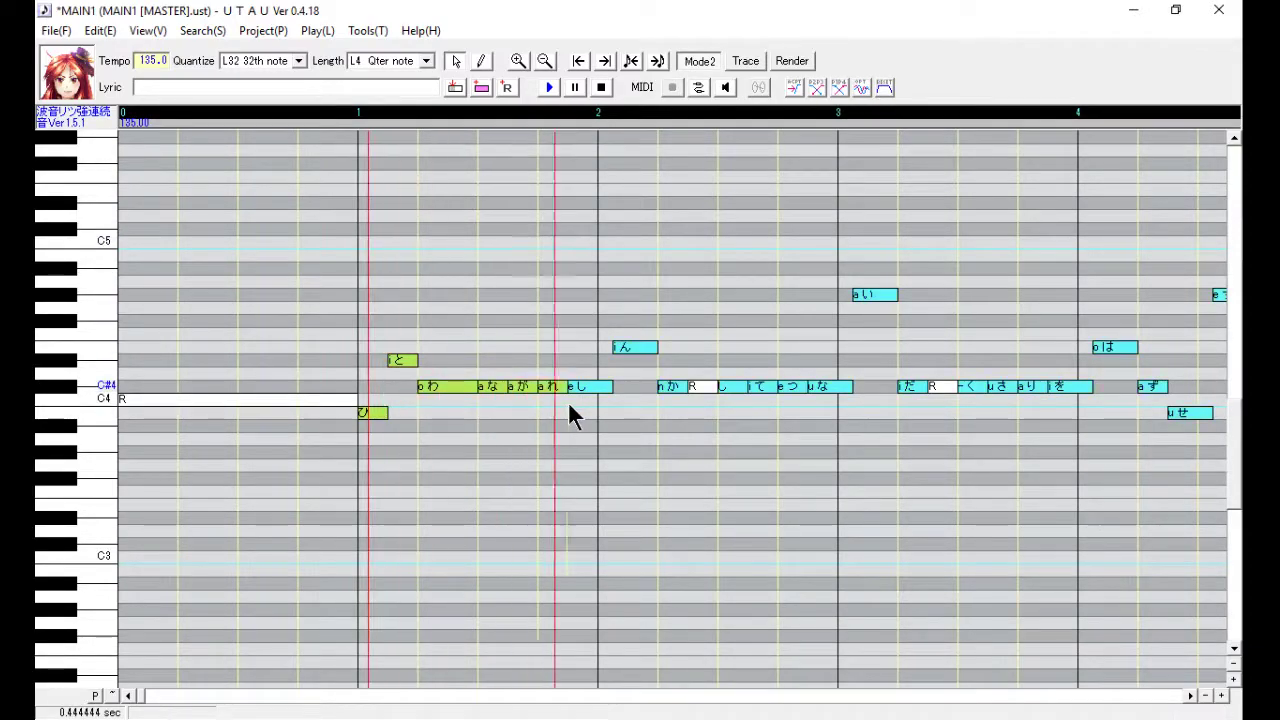
pyautogui.doubleClick(362, 411)
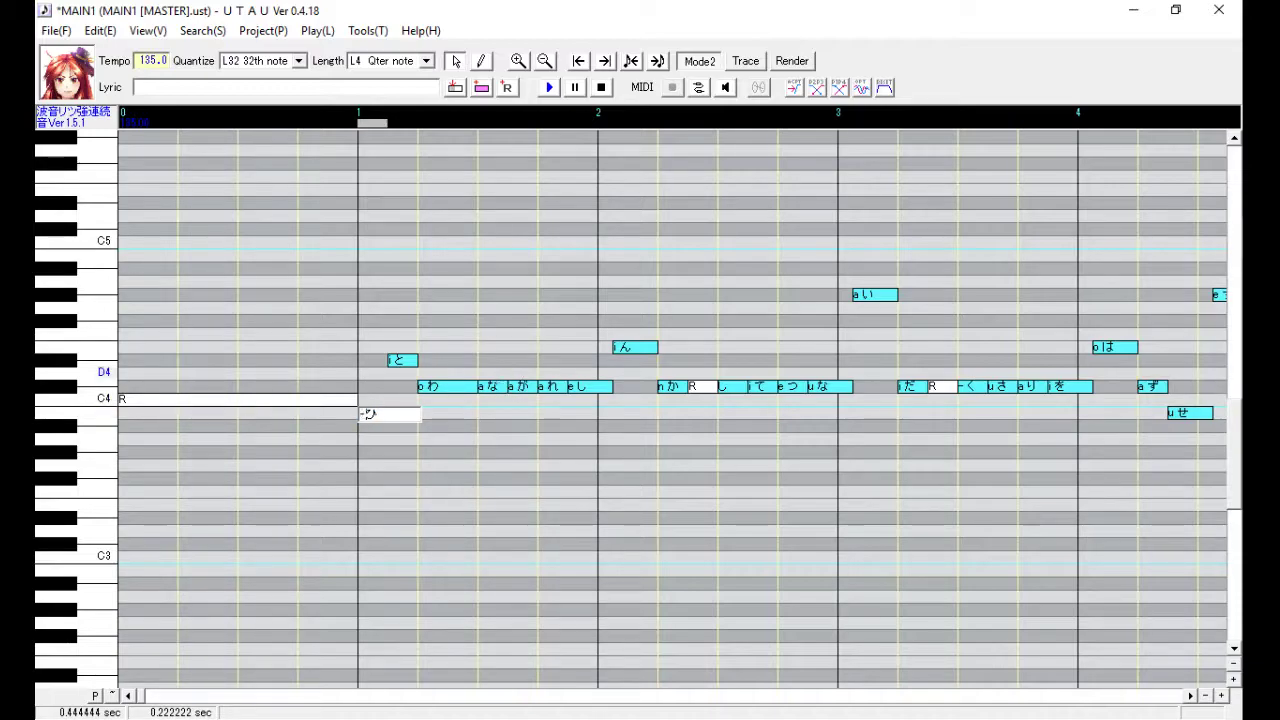
pyautogui.press('Return')
pyautogui.doubleClick(732, 389)
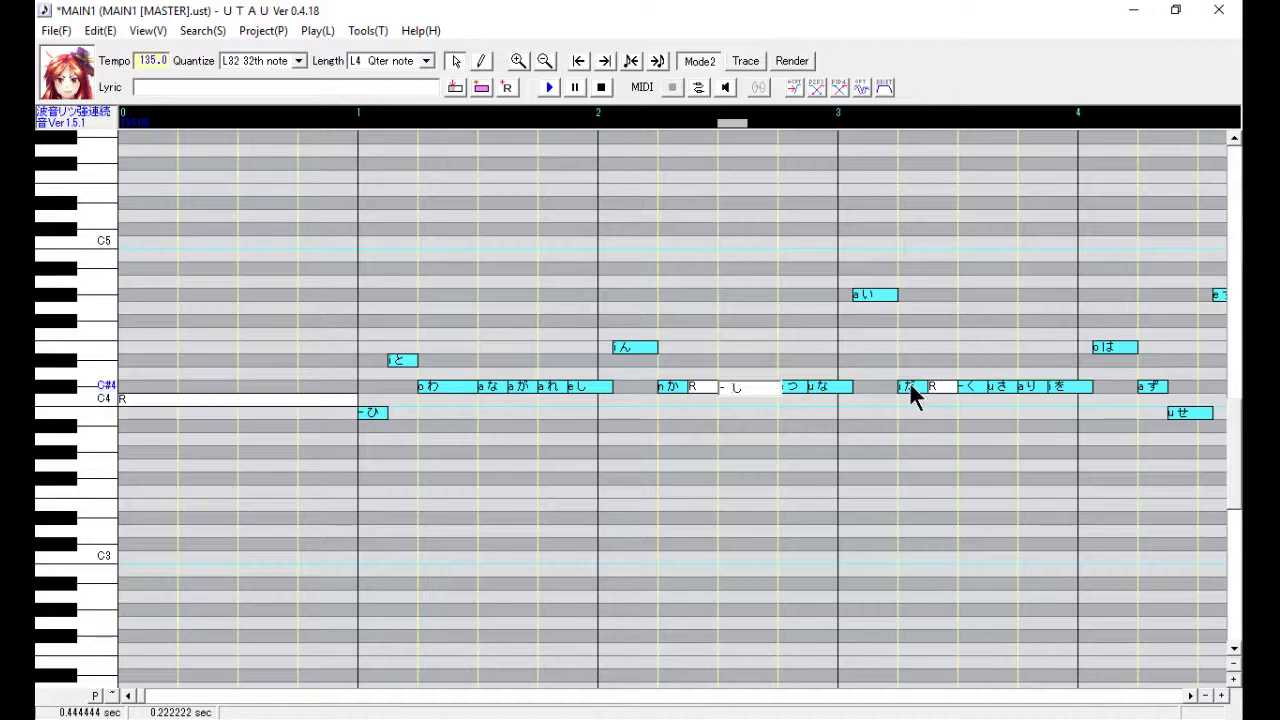
pyautogui.press('Return')
pyautogui.moveTo(815, 370); pyautogui.dragTo(381, 380)
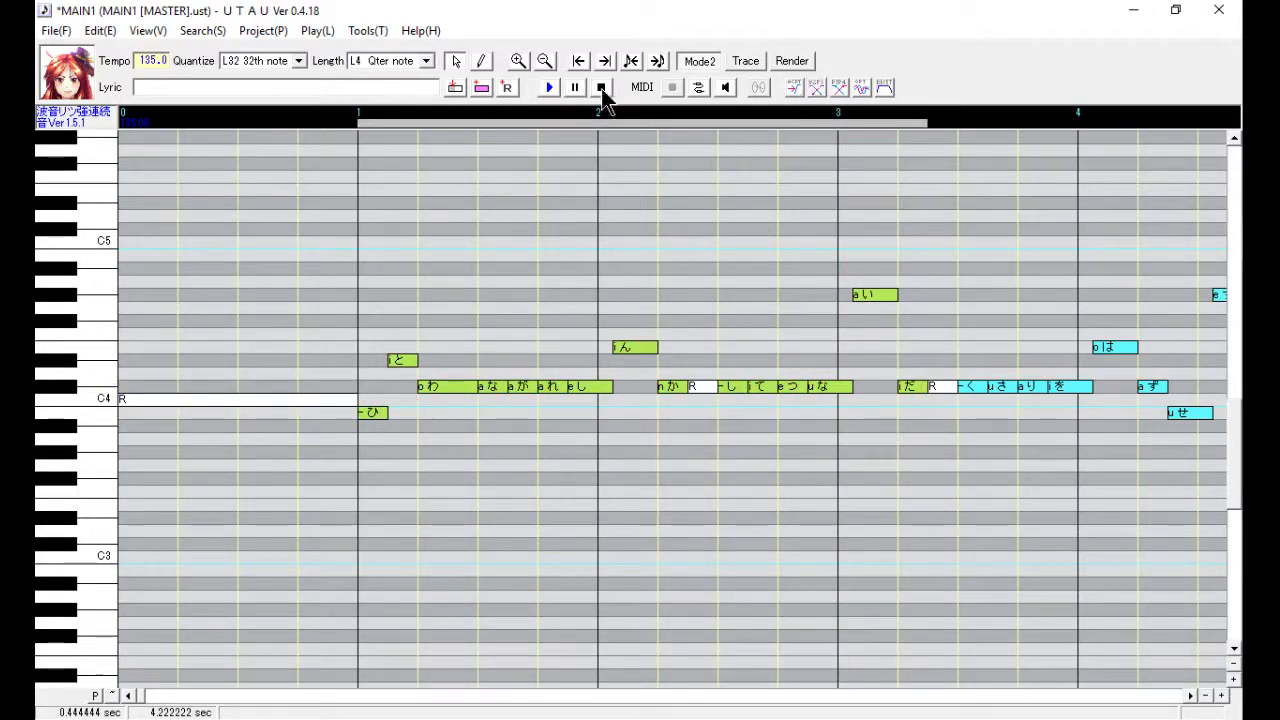
pyautogui.click(549, 88)
# Minimize UTAU, open Downloads > 波音リツKire [A3] > C5 and jump to oto.ini
pyautogui.click(1132, 12)
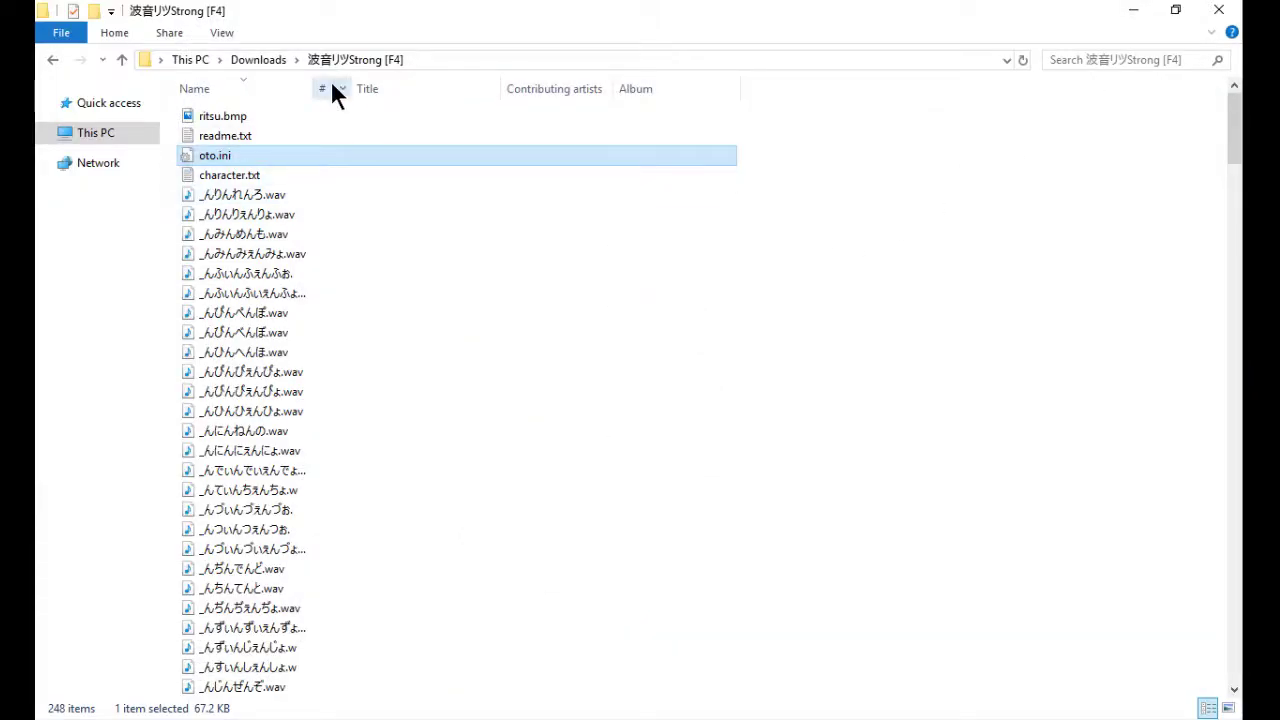
pyautogui.click(260, 59)
pyautogui.doubleClick(415, 156)
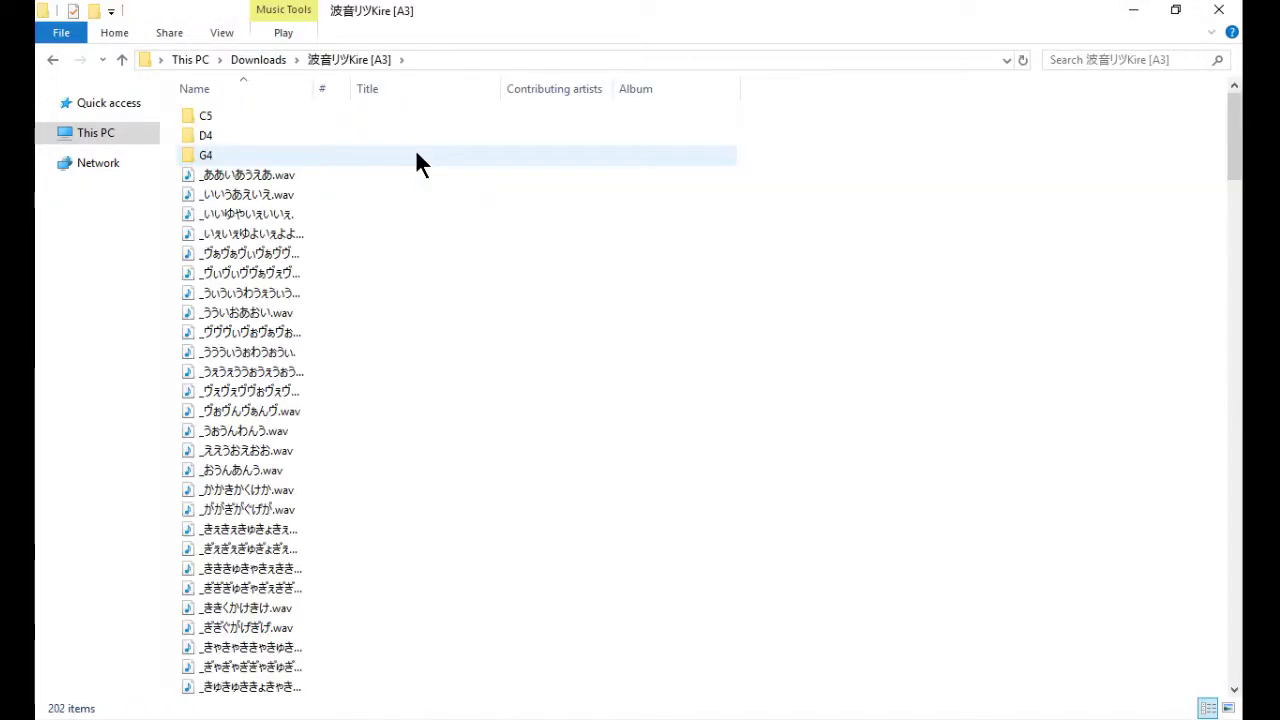
pyautogui.doubleClick(360, 115)
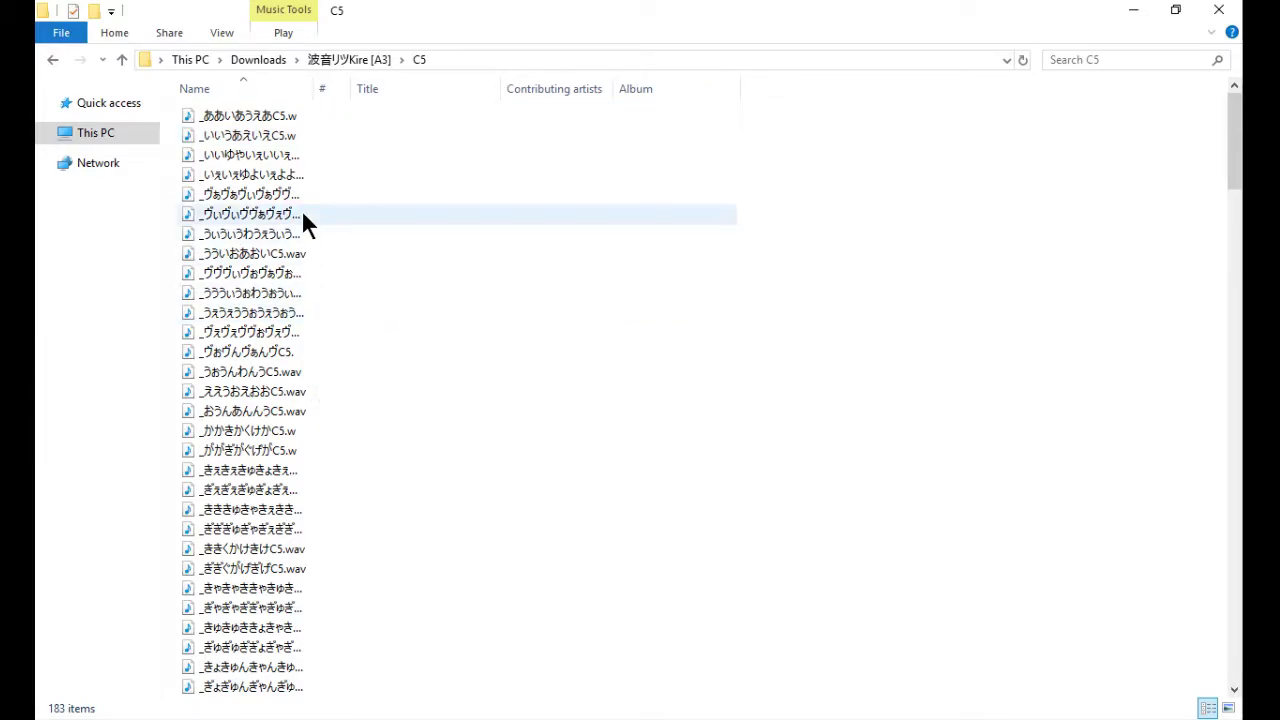
pyautogui.moveTo(303, 214)
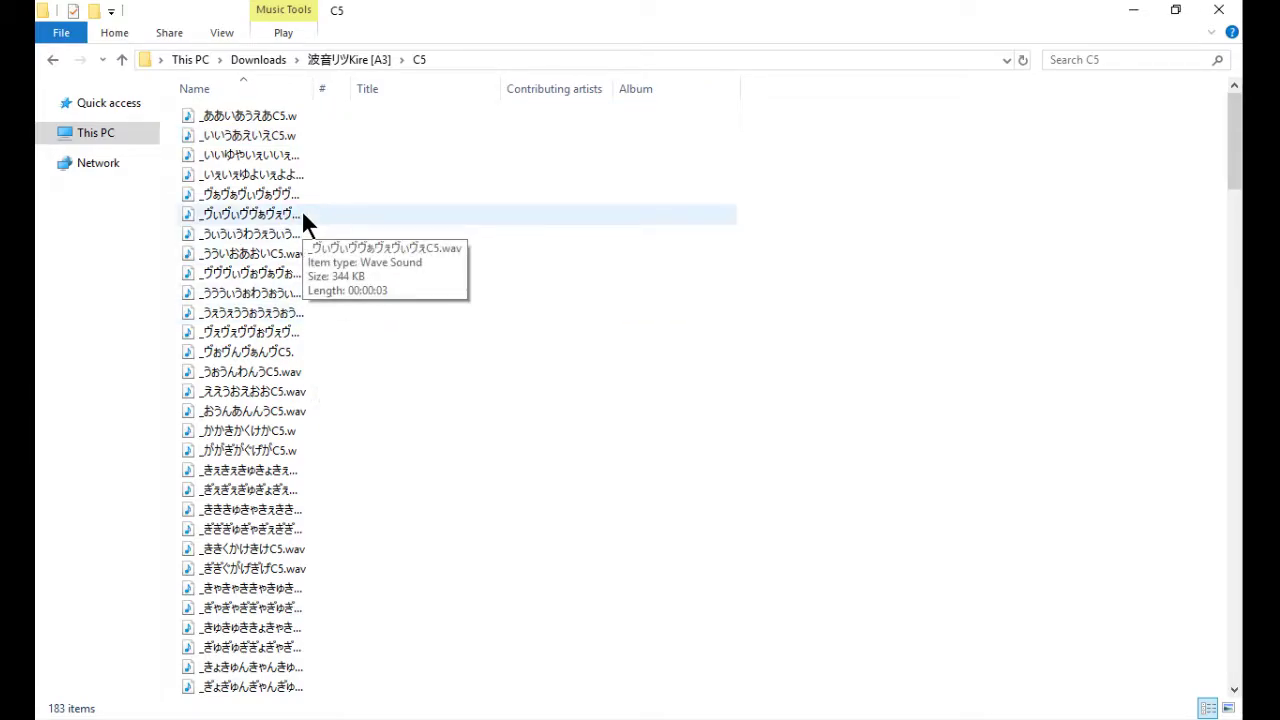
pyautogui.click(269, 117)
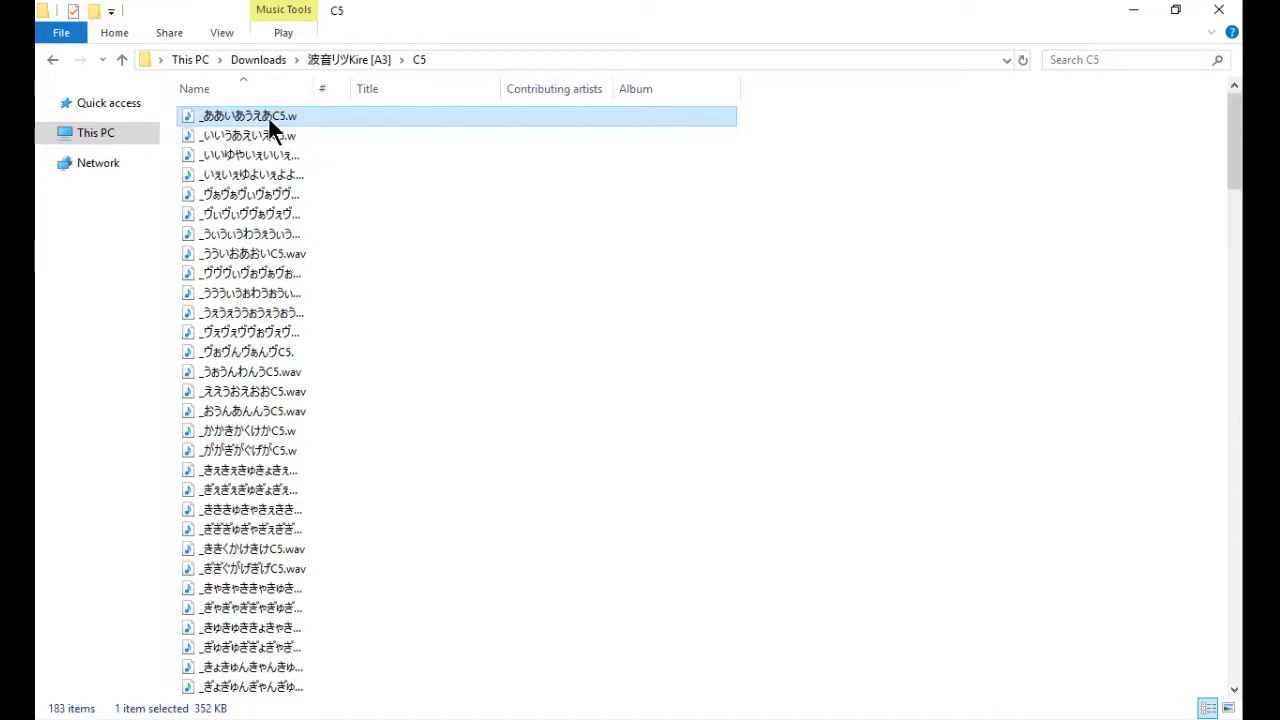
pyautogui.press('o')
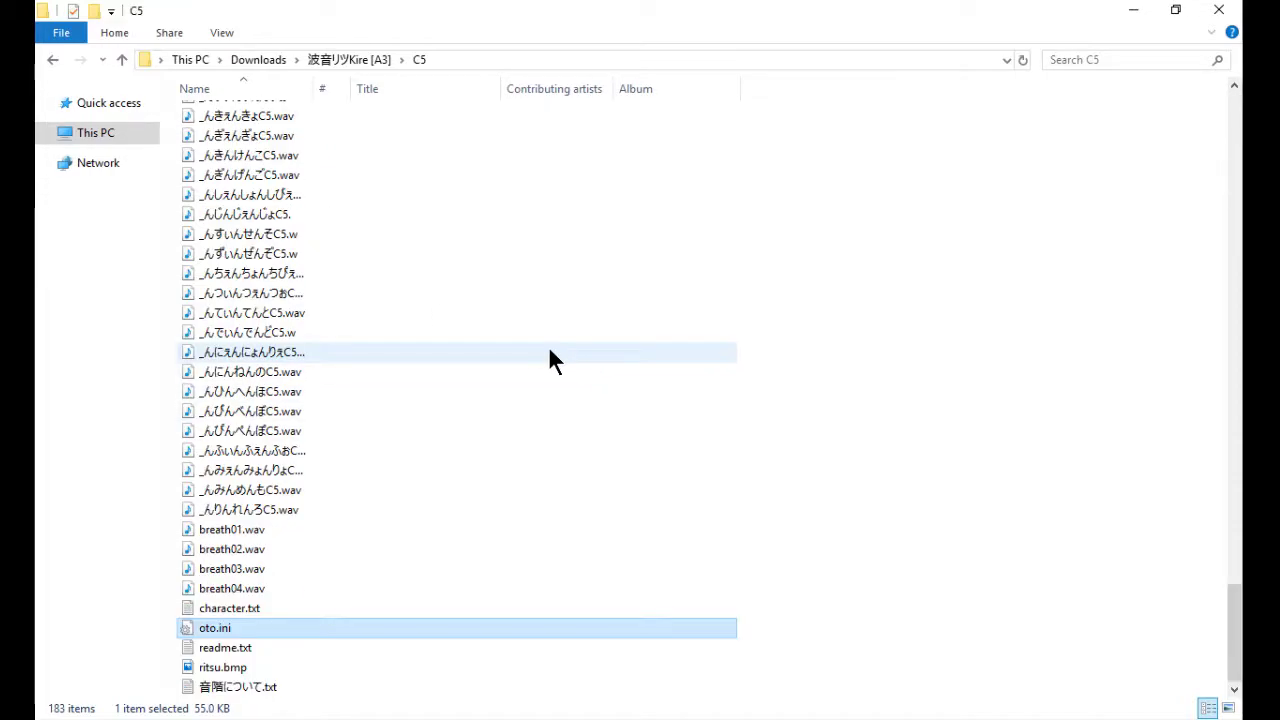
pyautogui.rightClick(226, 629)
pyautogui.moveTo(308, 314)
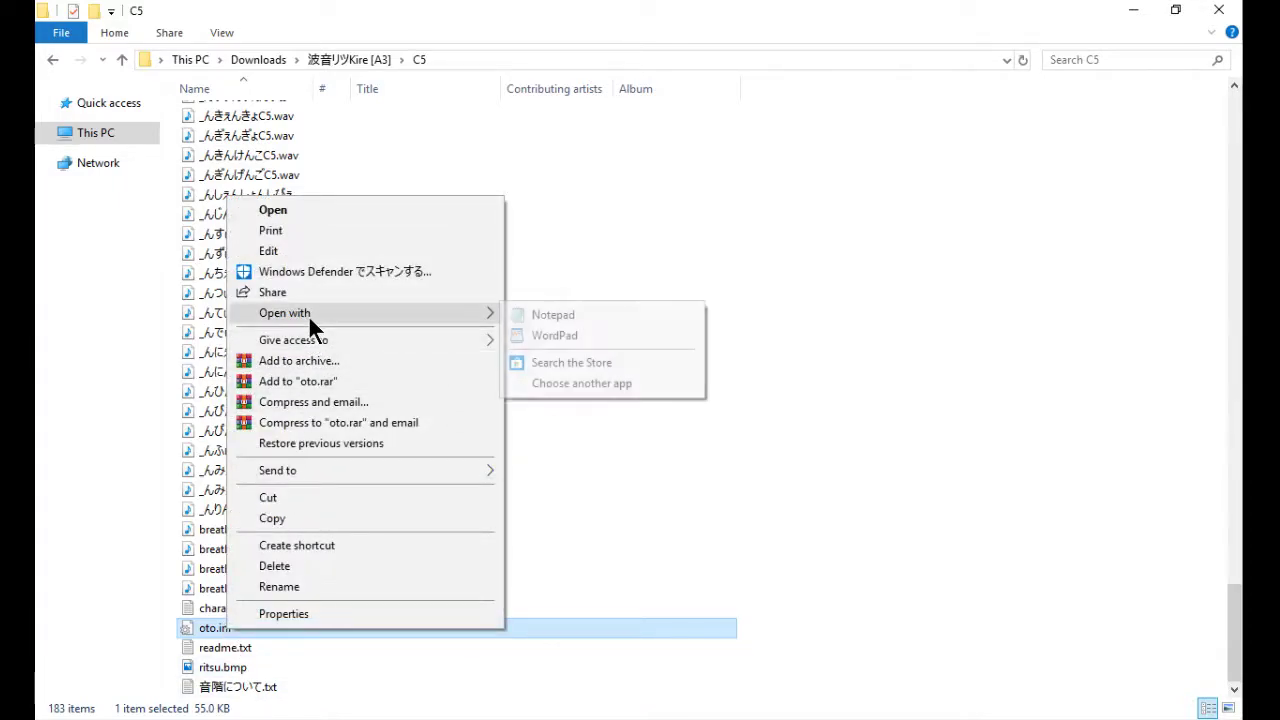
pyautogui.click(554, 335)
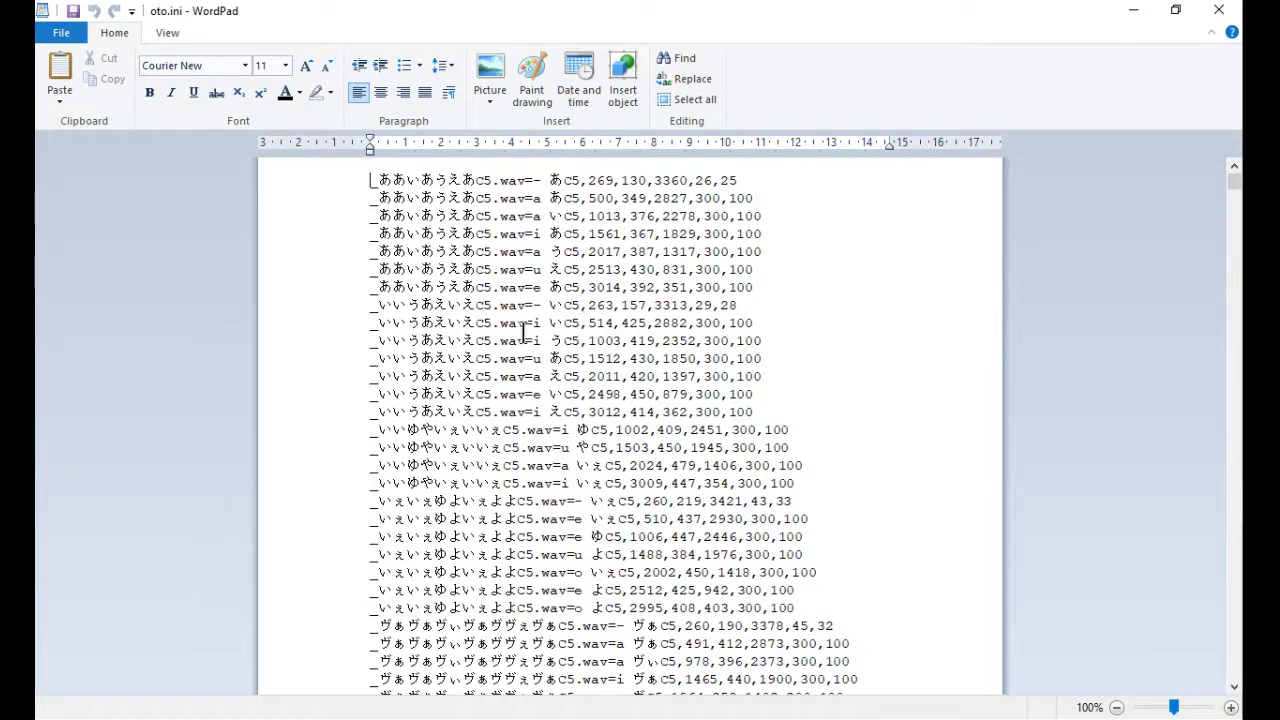
pyautogui.click(1219, 10)
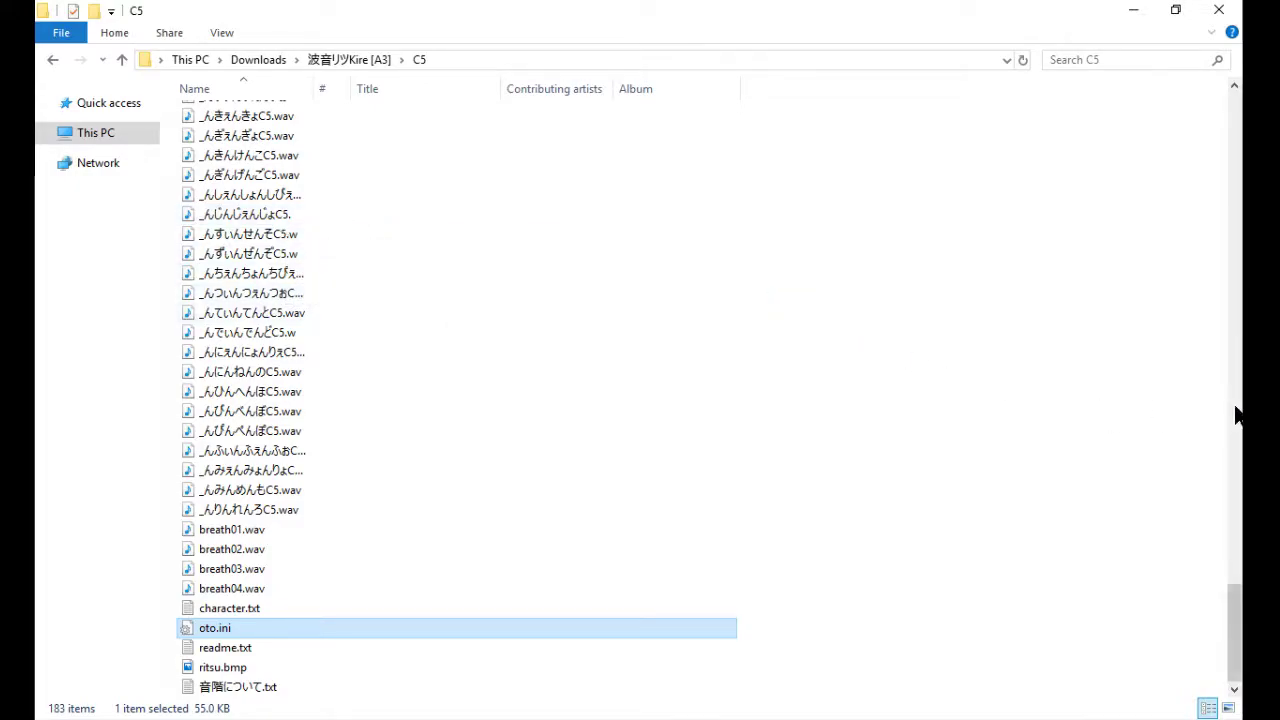
# Snap the C5 folder to the right of Advanced Renamer and select all its files
pyautogui.hotkey('alt', 'Tab')
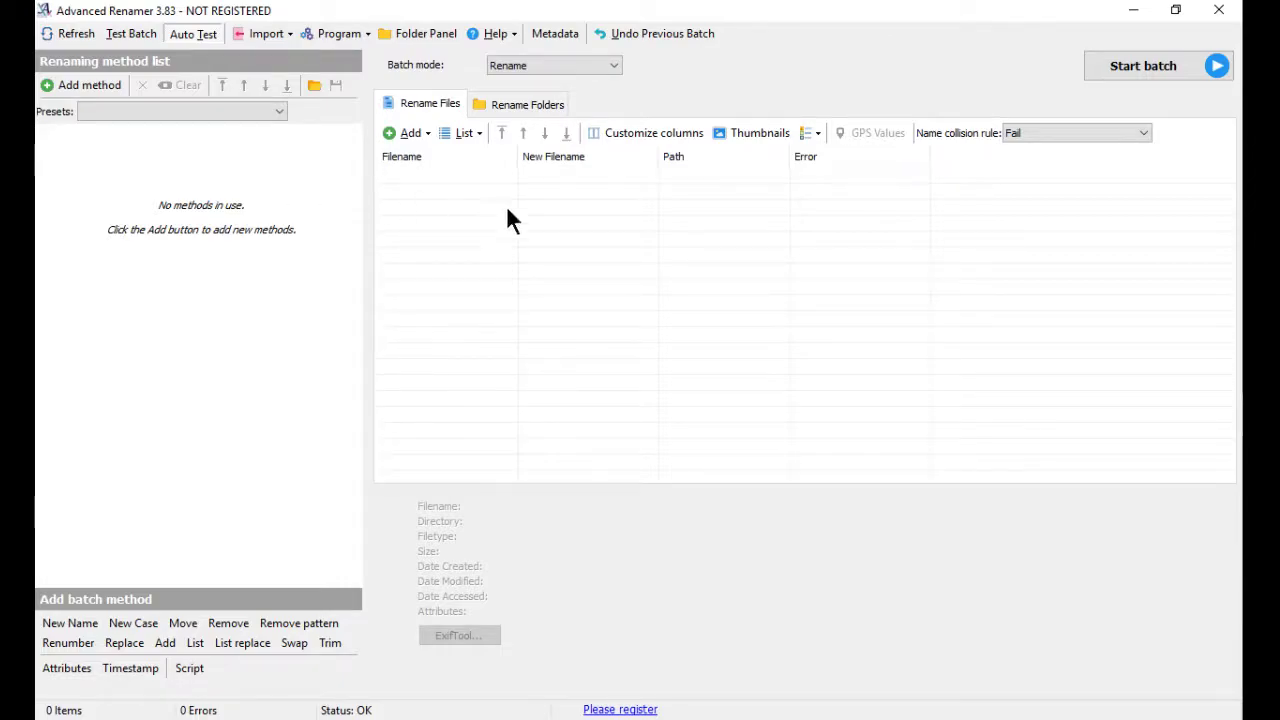
pyautogui.hotkey('alt', 'Tab')
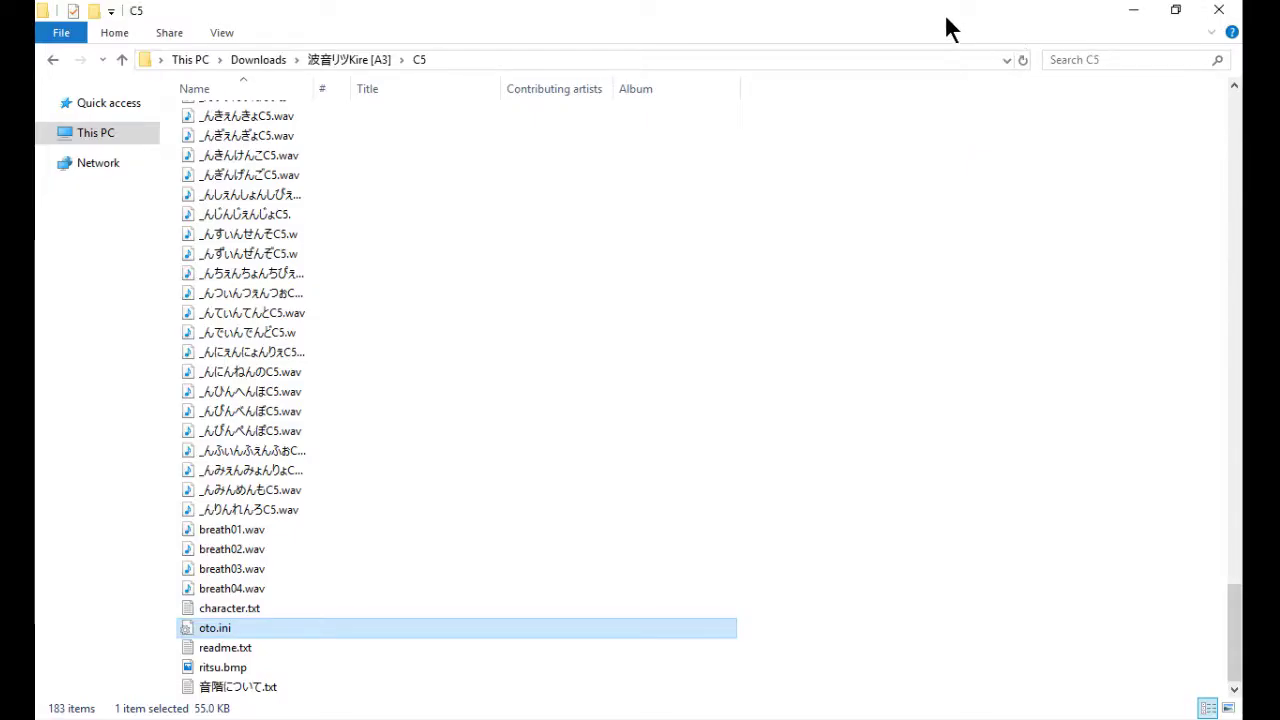
pyautogui.doubleClick(946, 26)
pyautogui.press('super+Right')
pyautogui.click(1034, 240)
pyautogui.hotkey('ctrl', 'a')
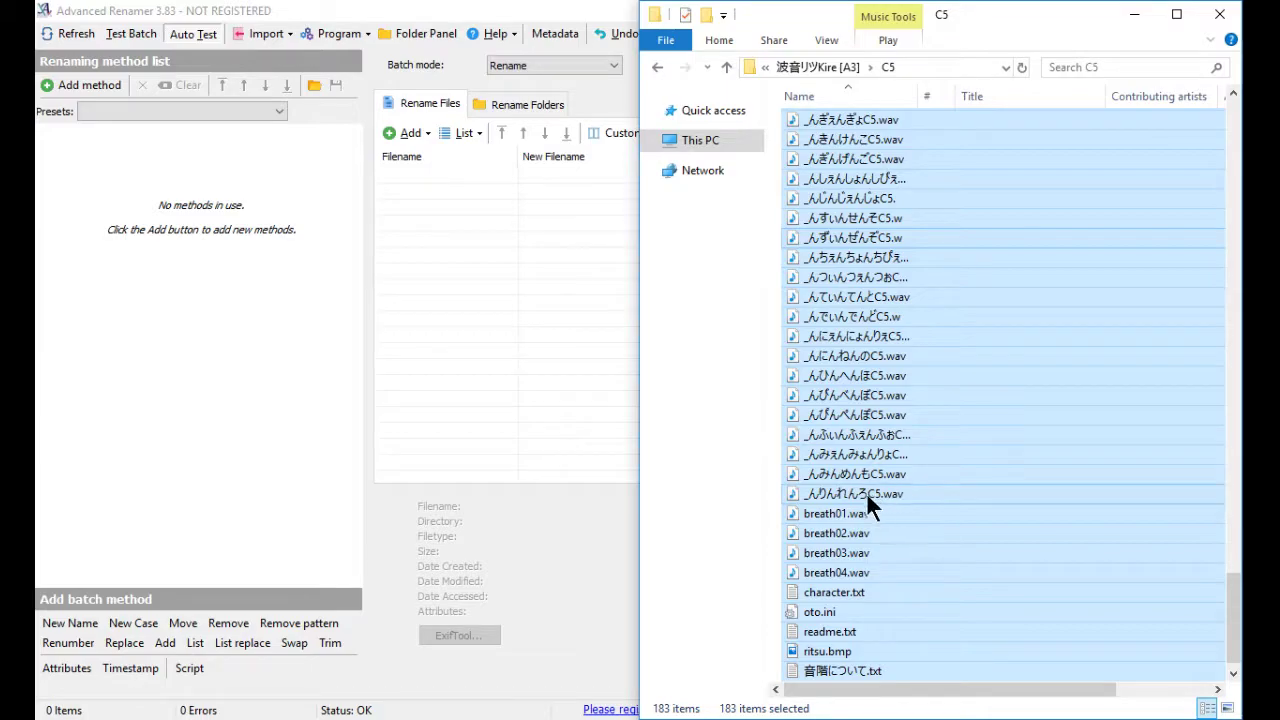
# Deselect breath, bmp and txt files, add the 174 wavs to the list, and add a Remove method
pyautogui.keyDown('ctrl'); pyautogui.click(846, 533); pyautogui.keyUp('ctrl')
pyautogui.keyDown('ctrl'); pyautogui.click(849, 553); pyautogui.keyUp('ctrl')
pyautogui.keyDown('ctrl'); pyautogui.click(855, 573); pyautogui.keyUp('ctrl')
pyautogui.keyDown('ctrl'); pyautogui.click(855, 592); pyautogui.keyUp('ctrl')
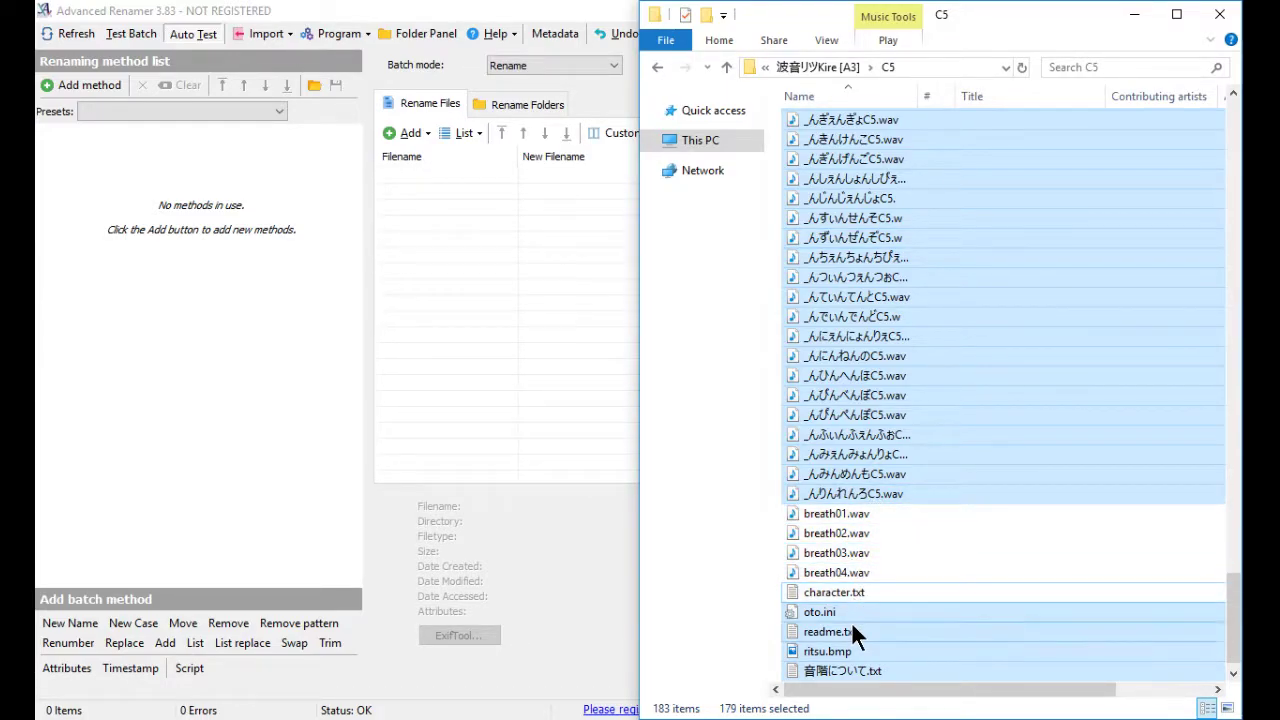
pyautogui.keyDown('ctrl'); pyautogui.click(855, 631); pyautogui.keyUp('ctrl')
pyautogui.keyDown('ctrl'); pyautogui.click(852, 612); pyautogui.keyUp('ctrl')
pyautogui.keyDown('ctrl'); pyautogui.click(862, 651); pyautogui.keyUp('ctrl')
pyautogui.keyDown('ctrl'); pyautogui.click(868, 671); pyautogui.keyUp('ctrl')
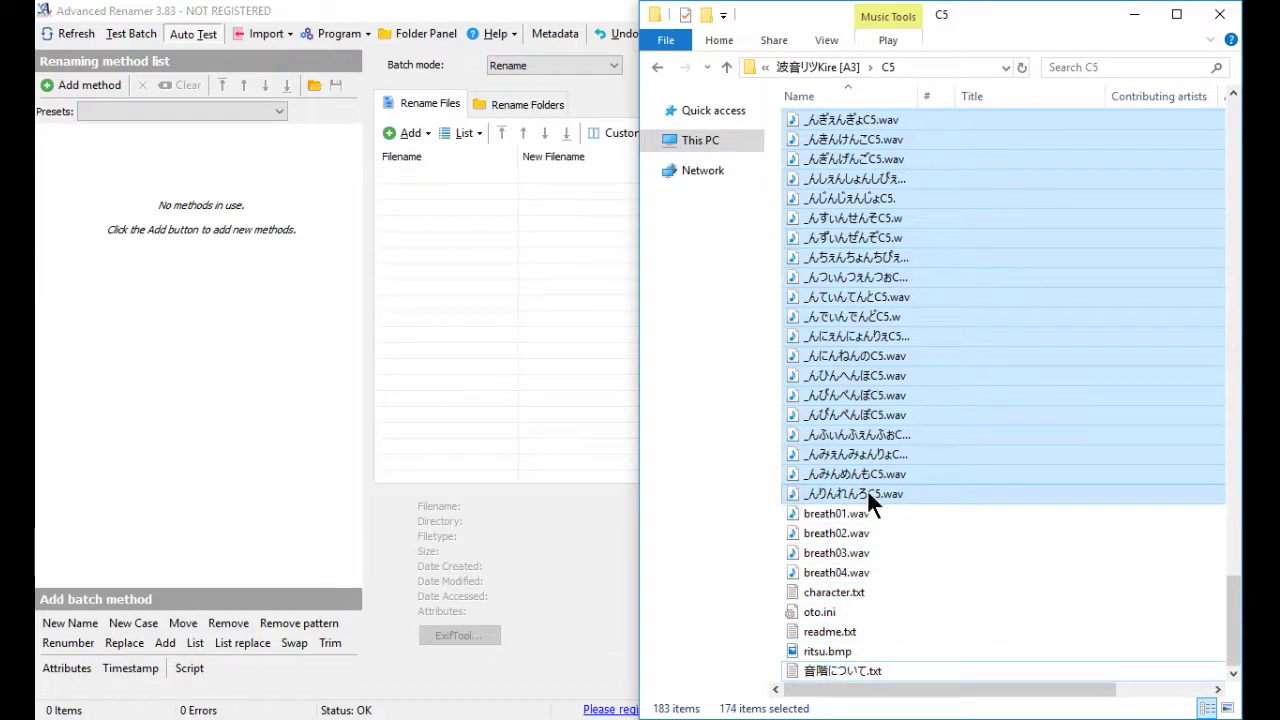
pyautogui.moveTo(867, 489); pyautogui.dragTo(489, 342)
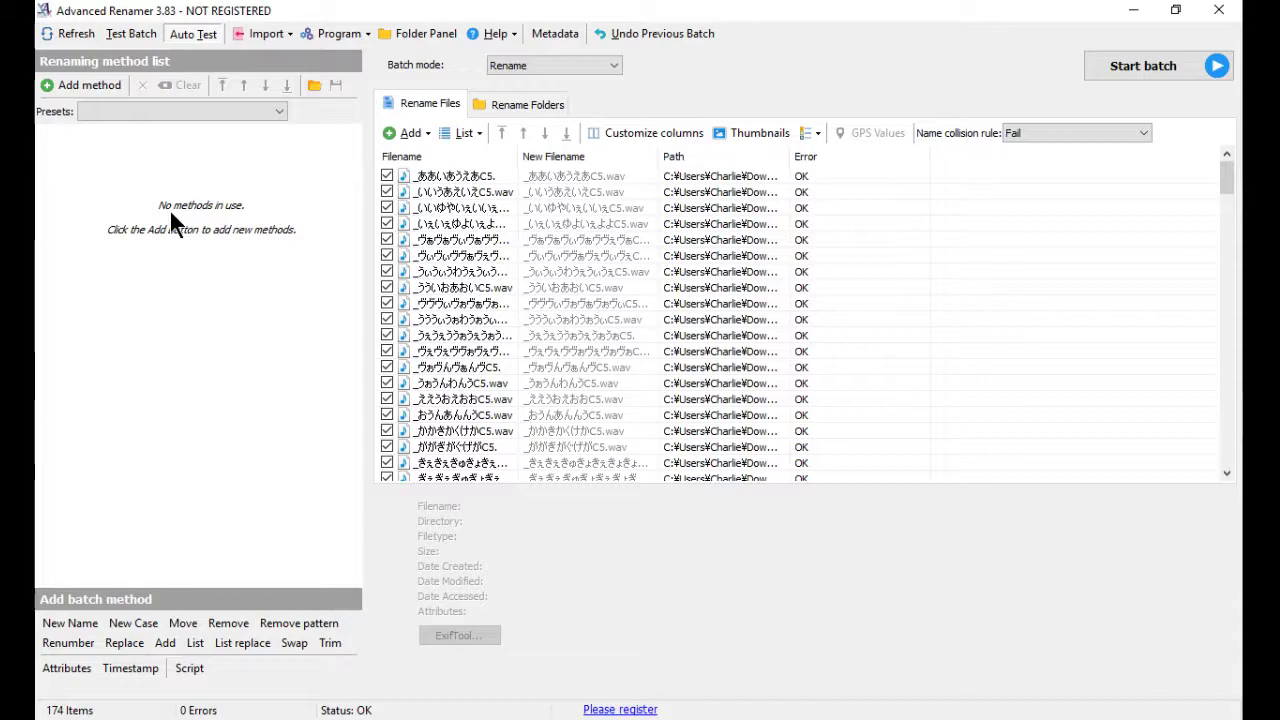
pyautogui.click(90, 86)
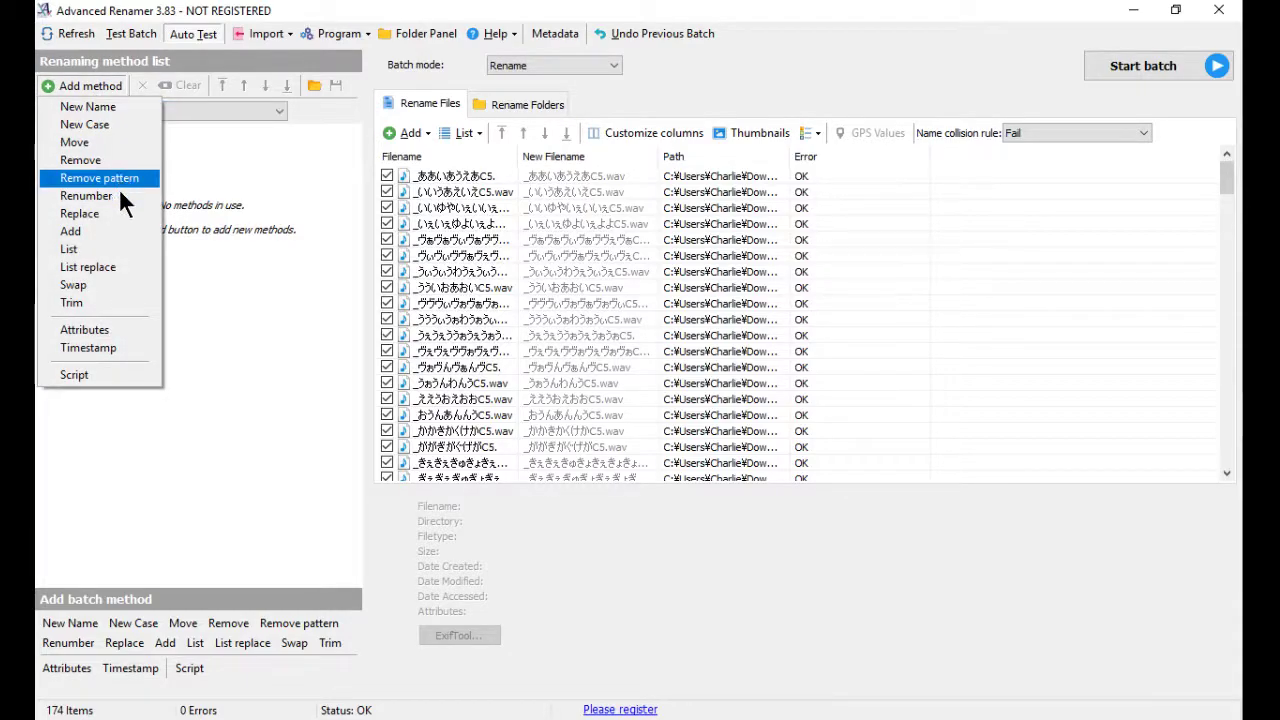
pyautogui.click(112, 161)
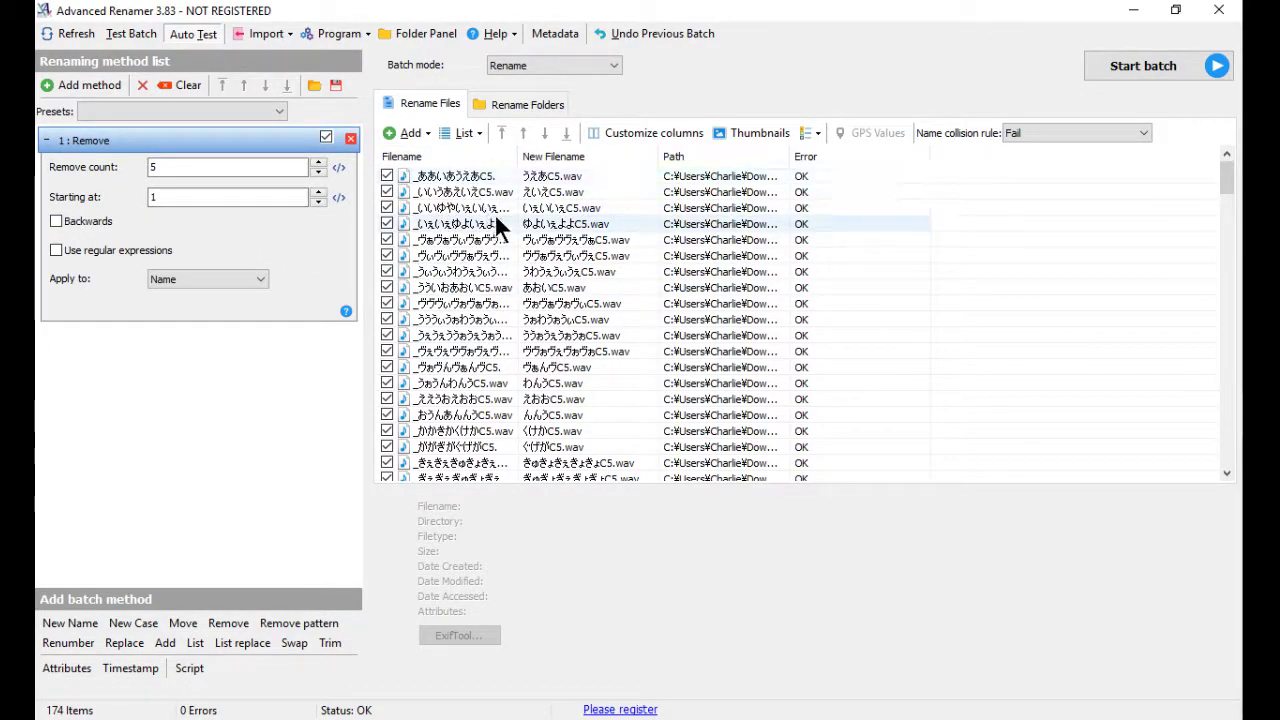
# Swap the Remove method for a Replace method that replaces C5 with nothing
pyautogui.click(351, 139)
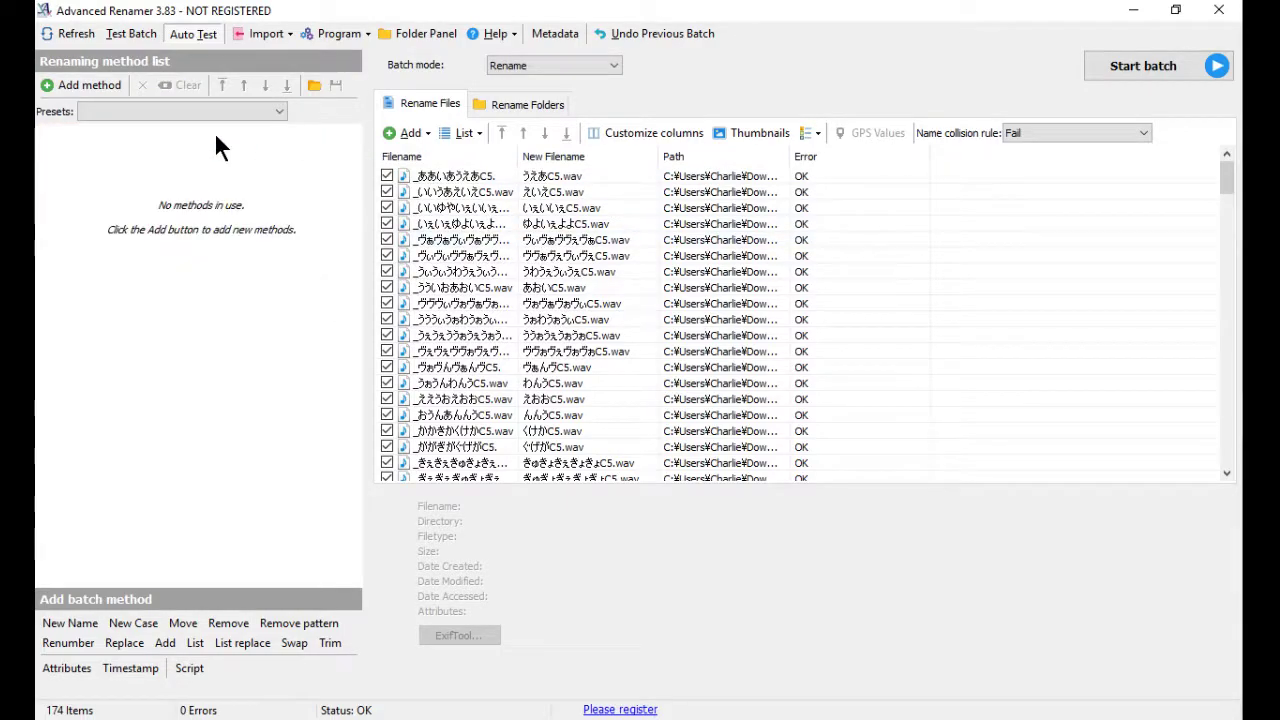
pyautogui.click(67, 87)
pyautogui.click(115, 210)
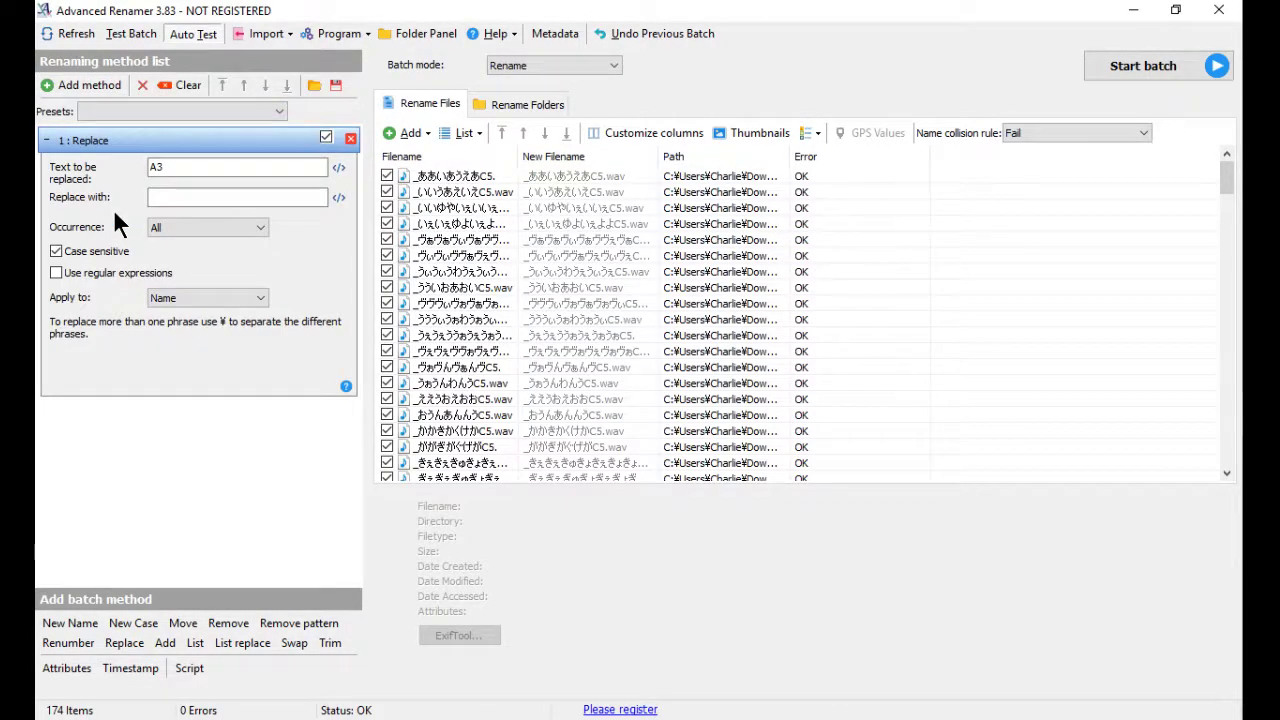
pyautogui.click(197, 170)
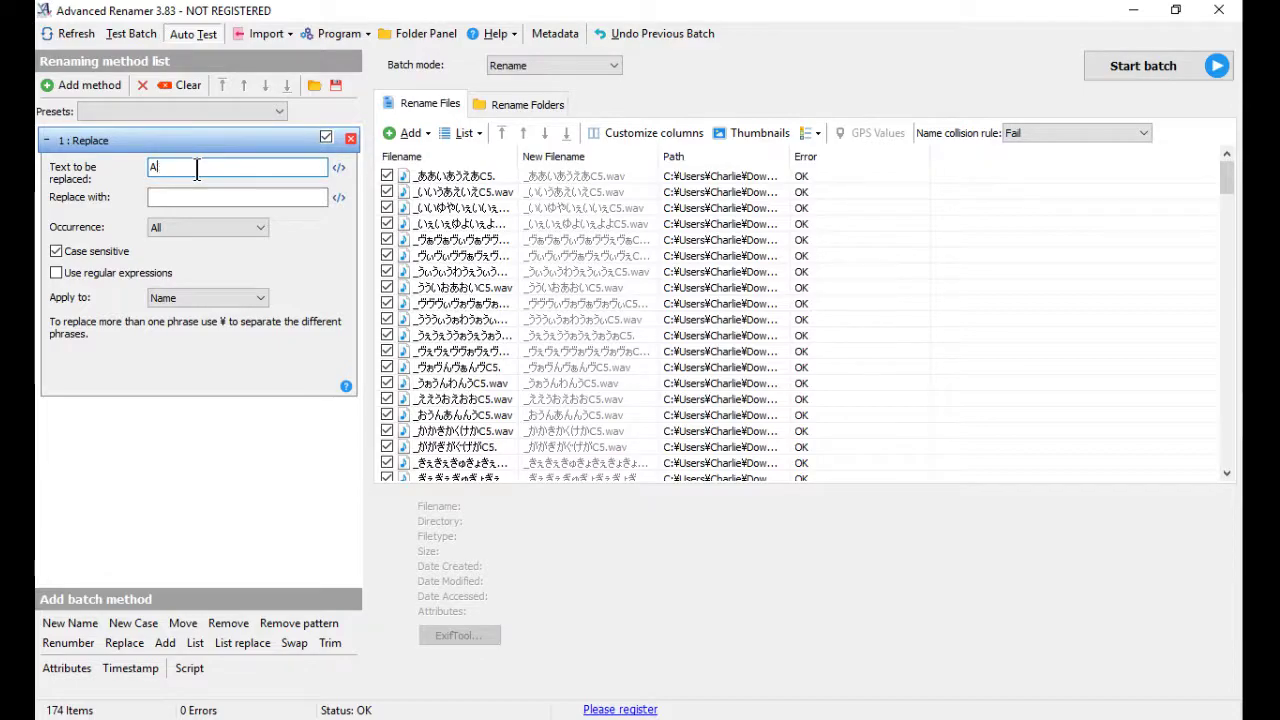
pyautogui.press('BackSpace')
pyautogui.write('C5')
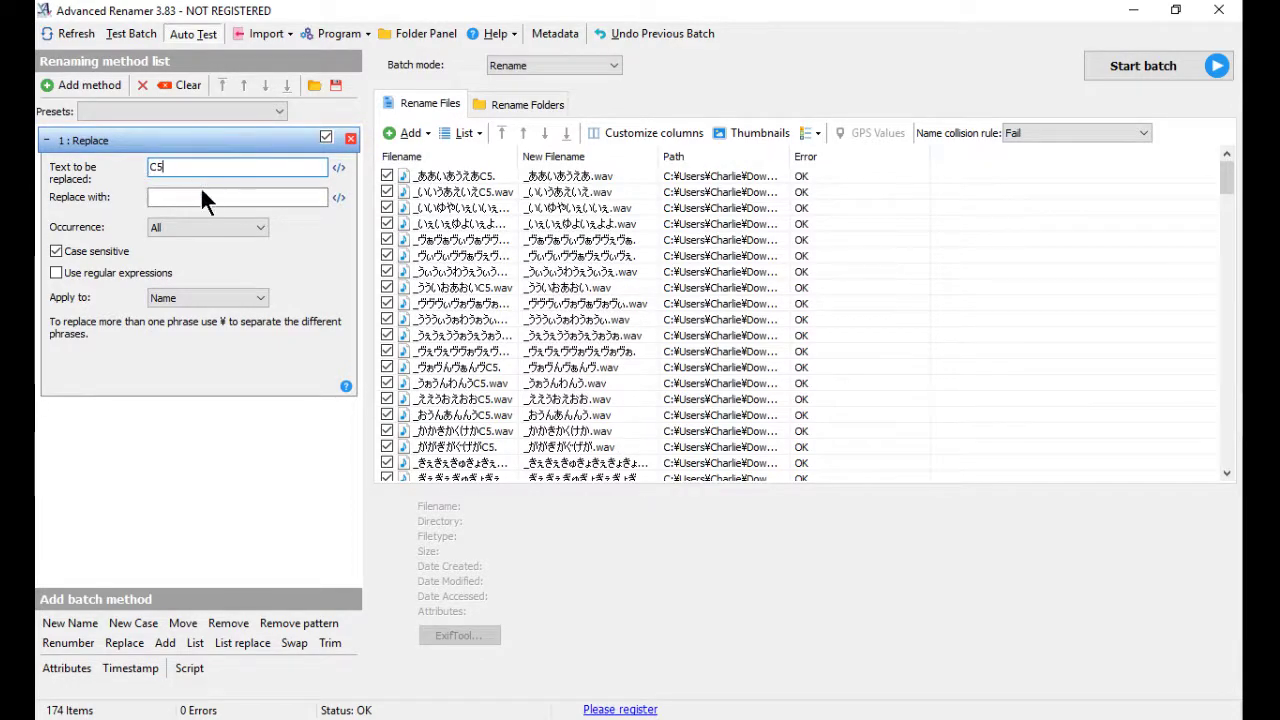
pyautogui.click(201, 195)
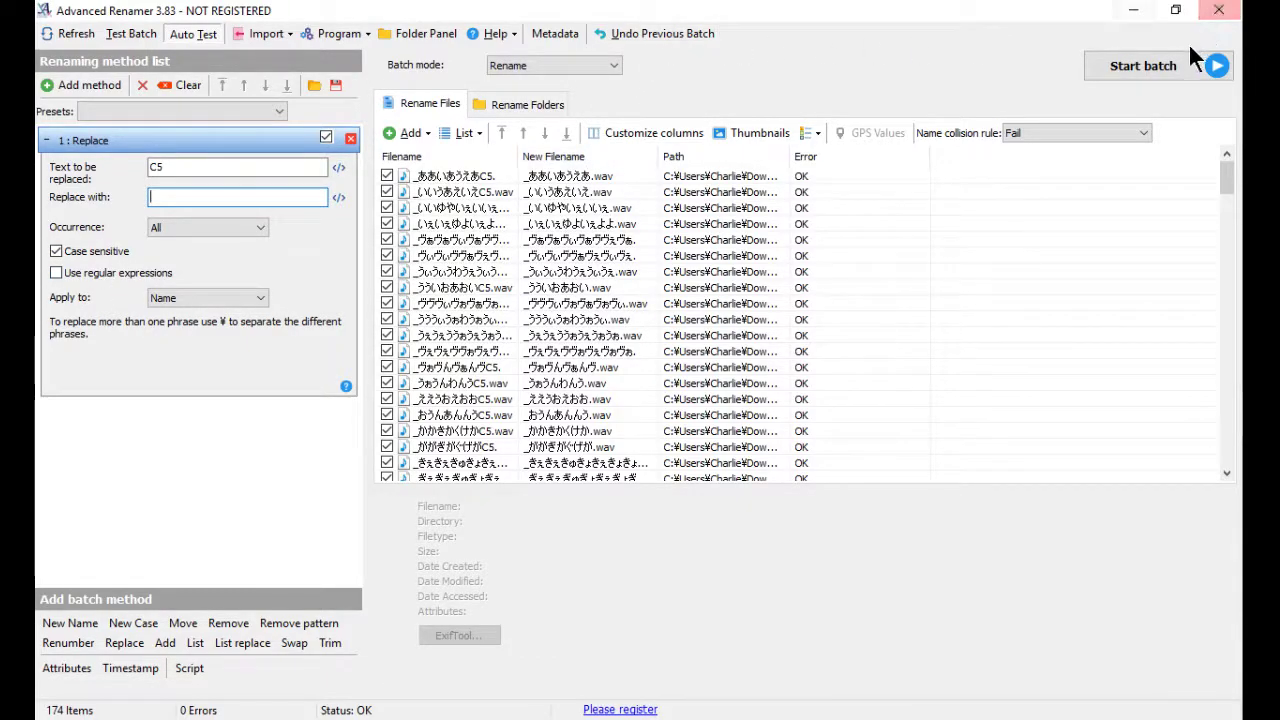
# Run the batch to rename all 174 files, then close Advanced Renamer
pyautogui.click(1143, 66)
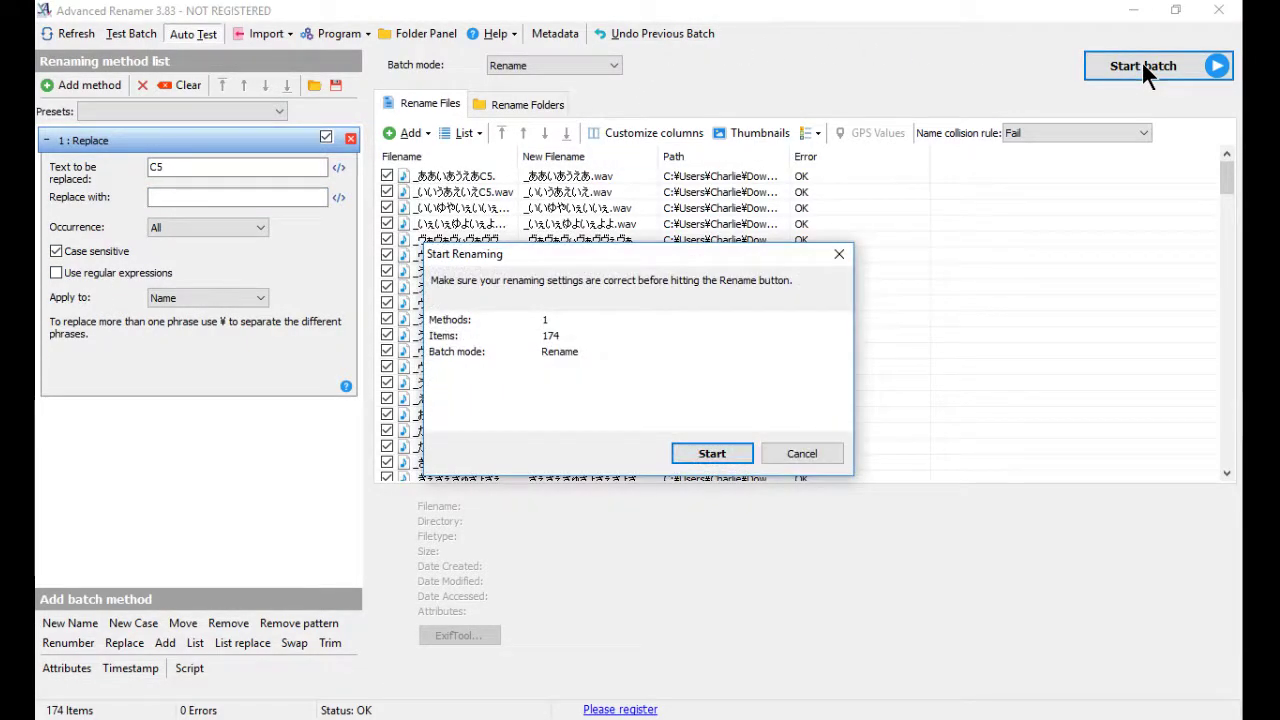
pyautogui.click(722, 459)
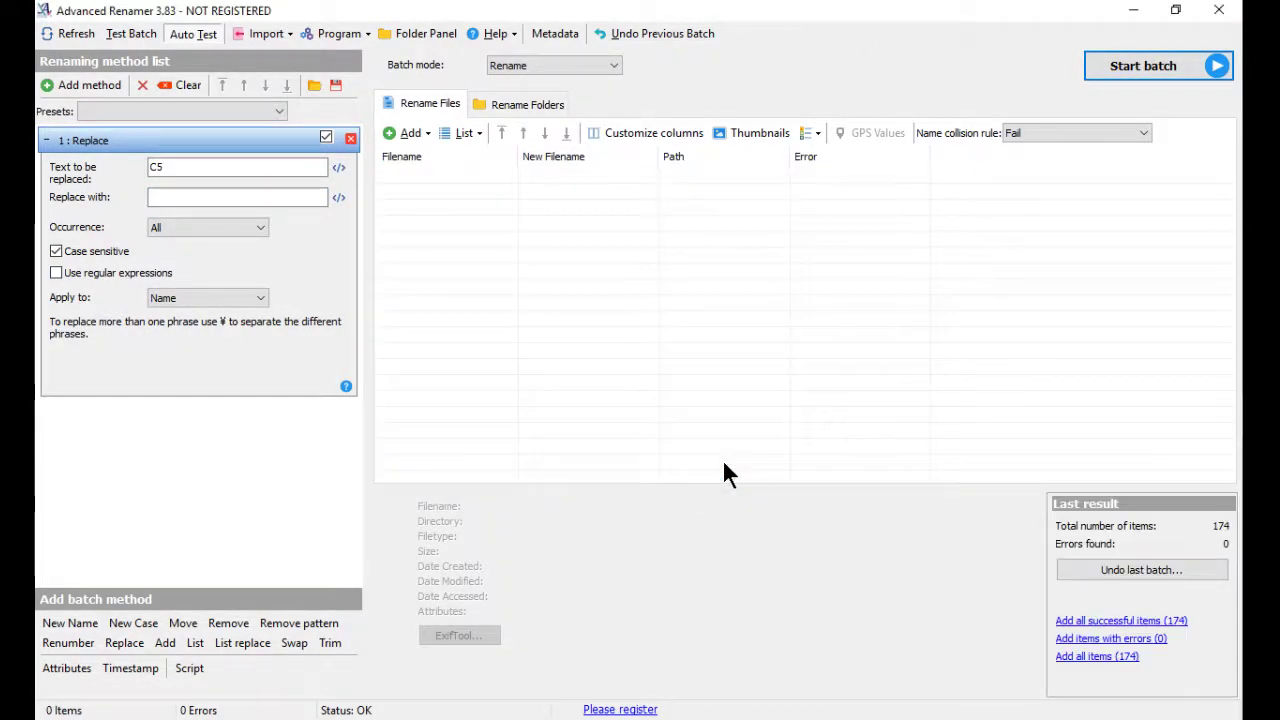
pyautogui.click(1219, 10)
# Maximize the C5 folder, narrow the selection to one file, and open oto.ini's context menu
pyautogui.click(1176, 14)
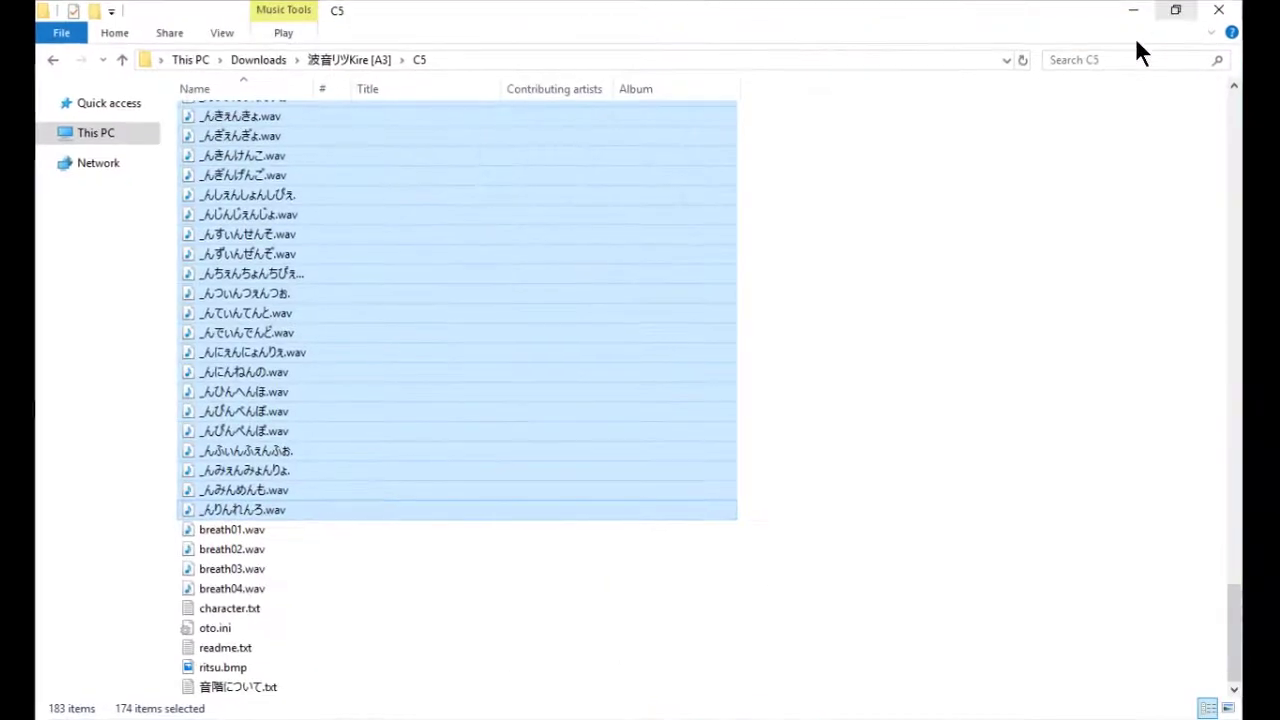
pyautogui.click(340, 253)
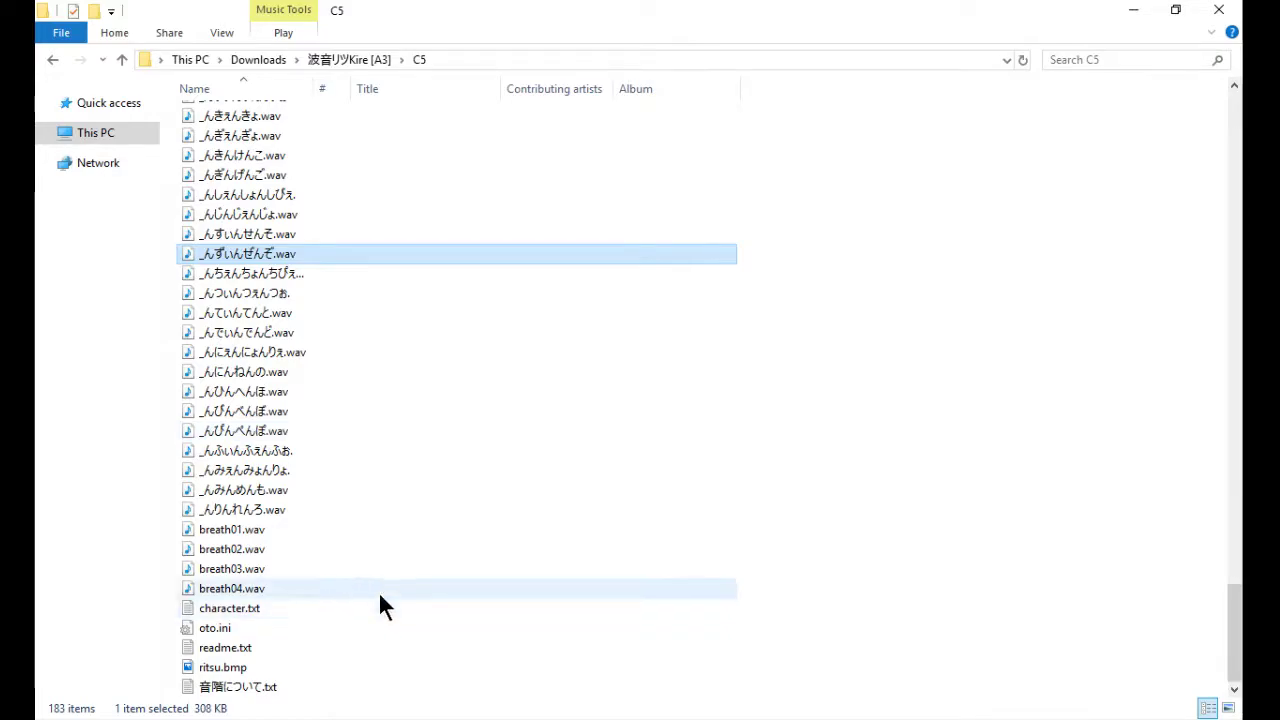
pyautogui.rightClick(314, 627)
# Open oto.ini in WordPad and replace every C5 with nothing
pyautogui.moveTo(445, 319)
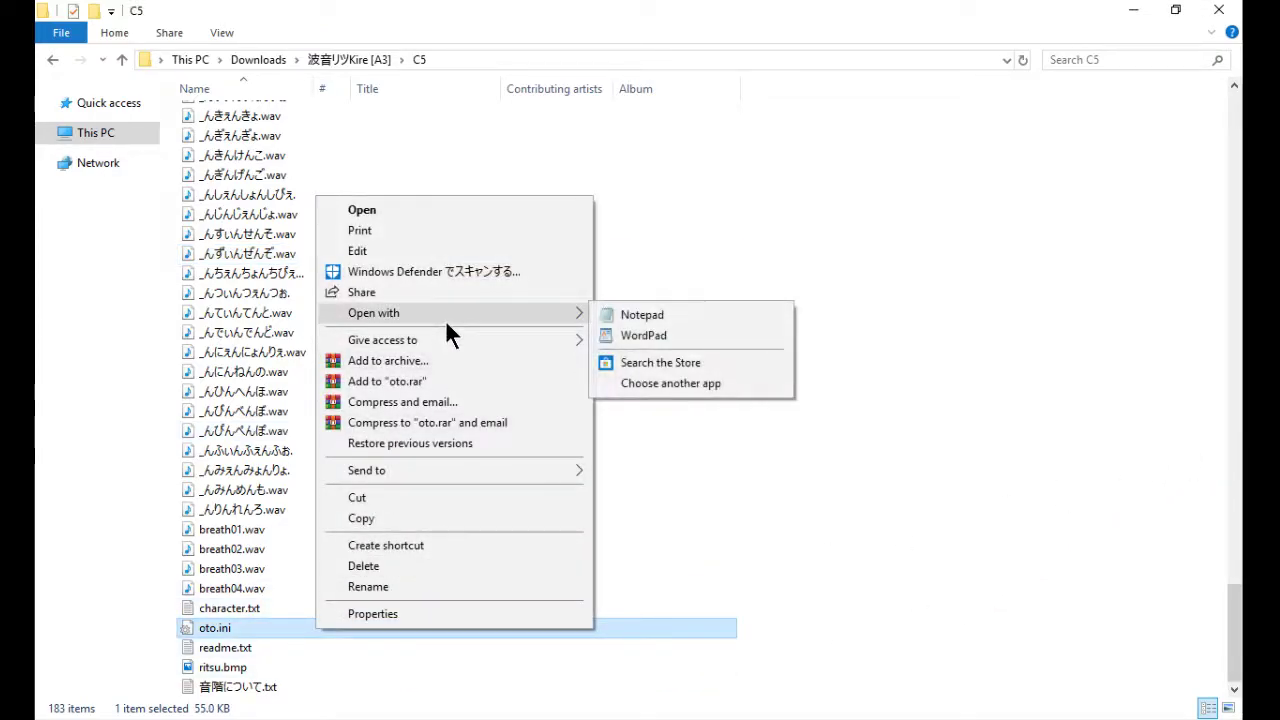
pyautogui.click(637, 334)
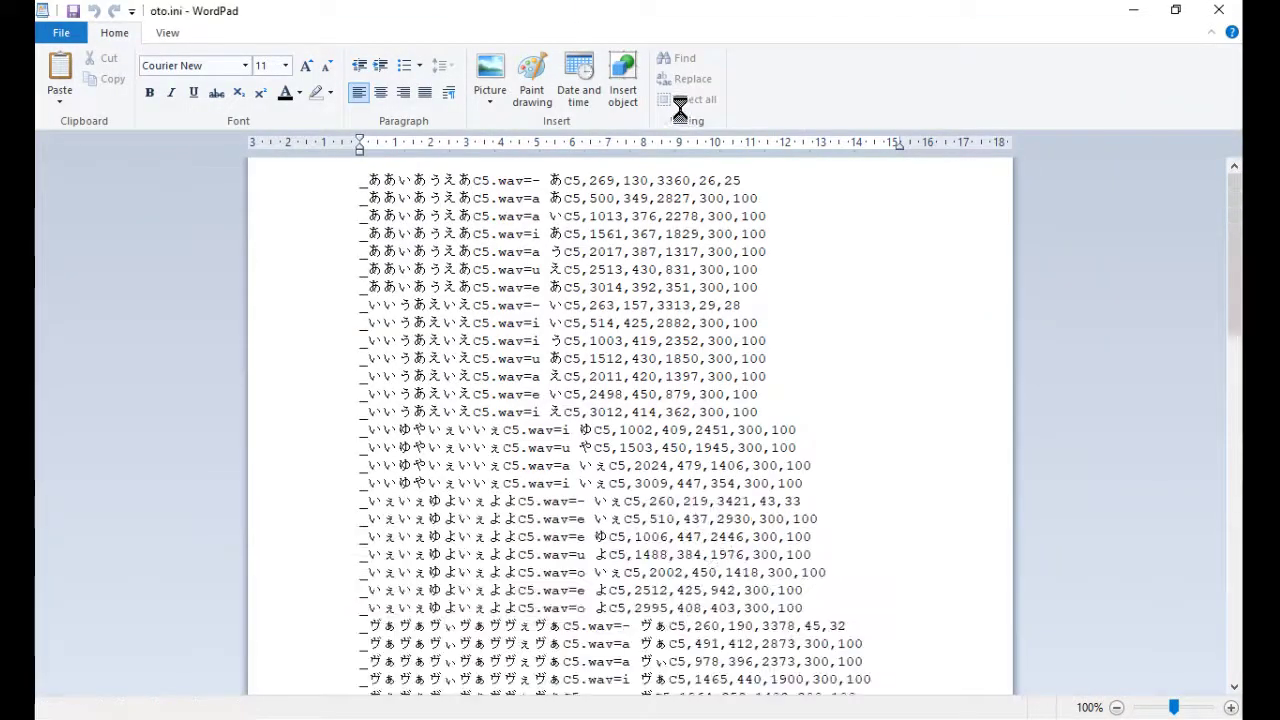
pyautogui.click(686, 79)
pyautogui.write('C5')
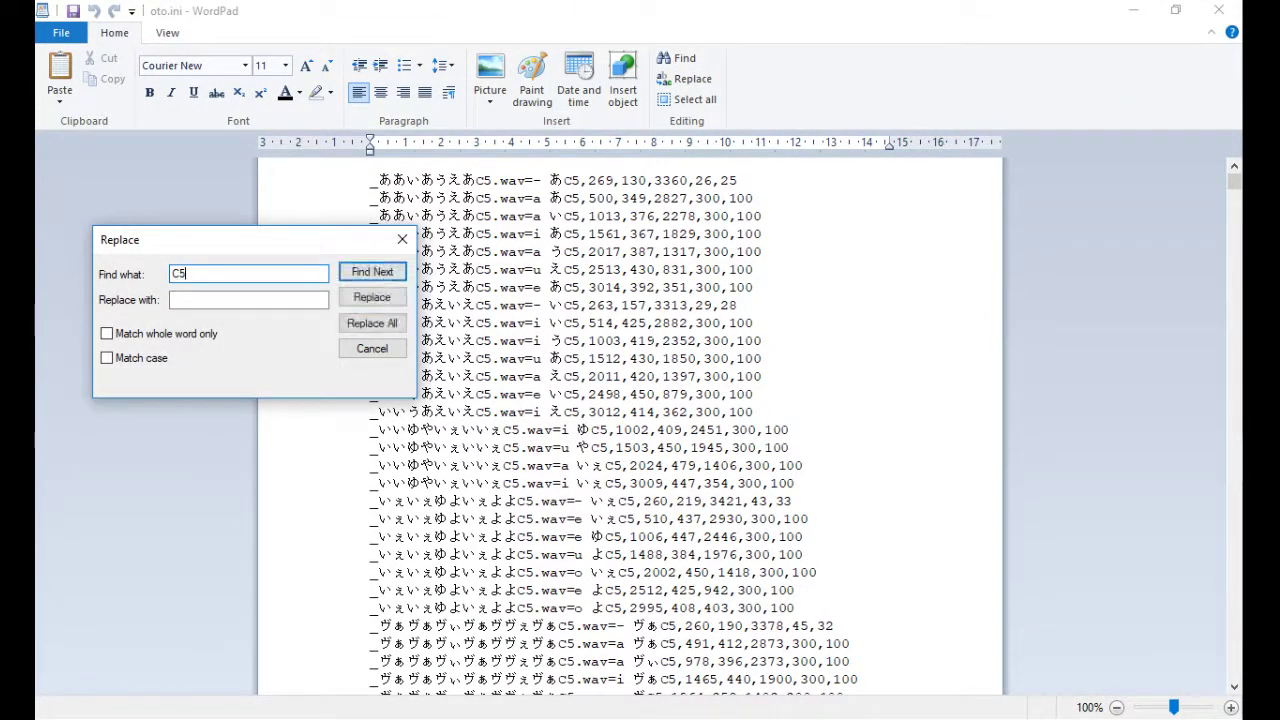
pyautogui.click(384, 324)
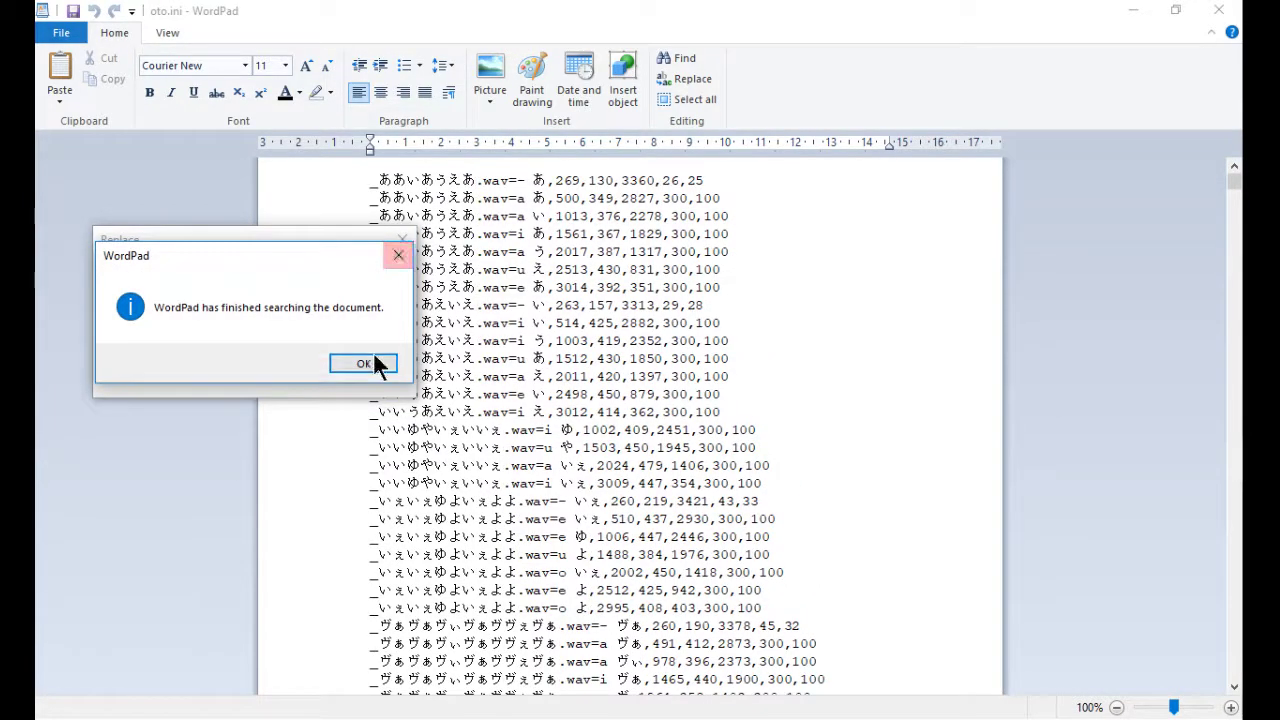
pyautogui.click(371, 362)
pyautogui.click(403, 241)
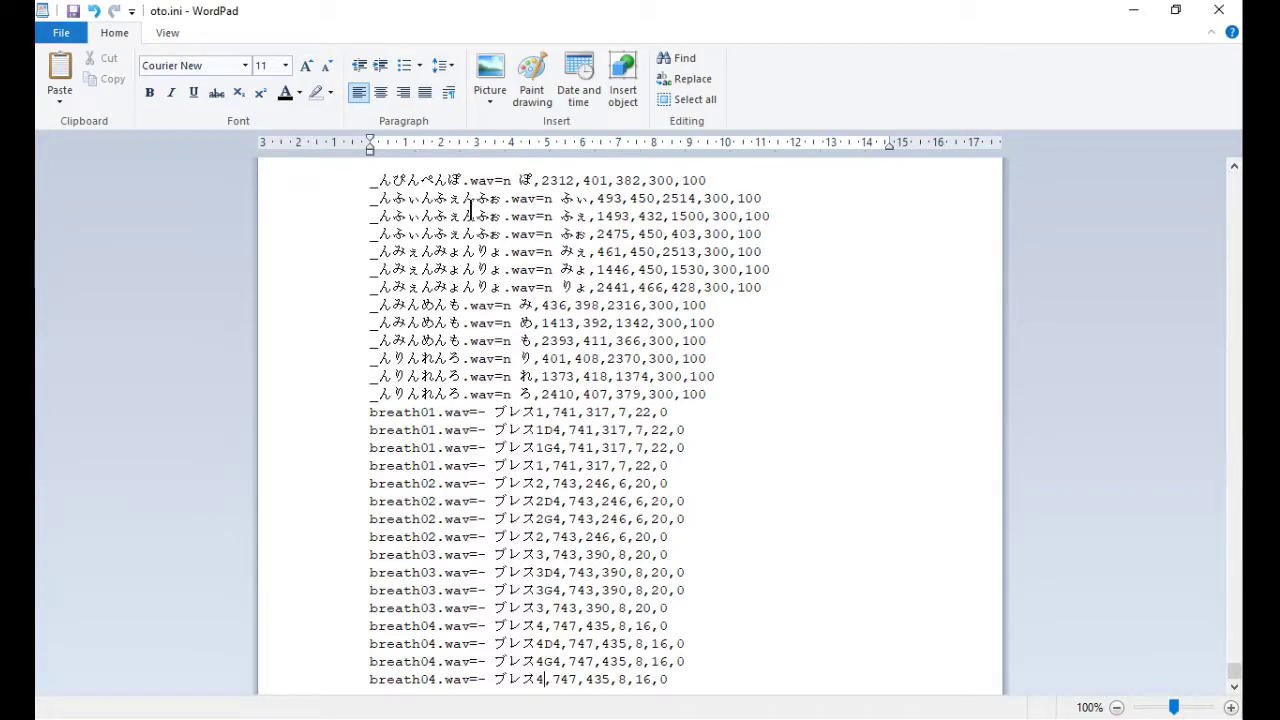
# Save oto.ini as plain text and close WordPad and the leftover folder window
pyautogui.hotkey('ctrl', 's')
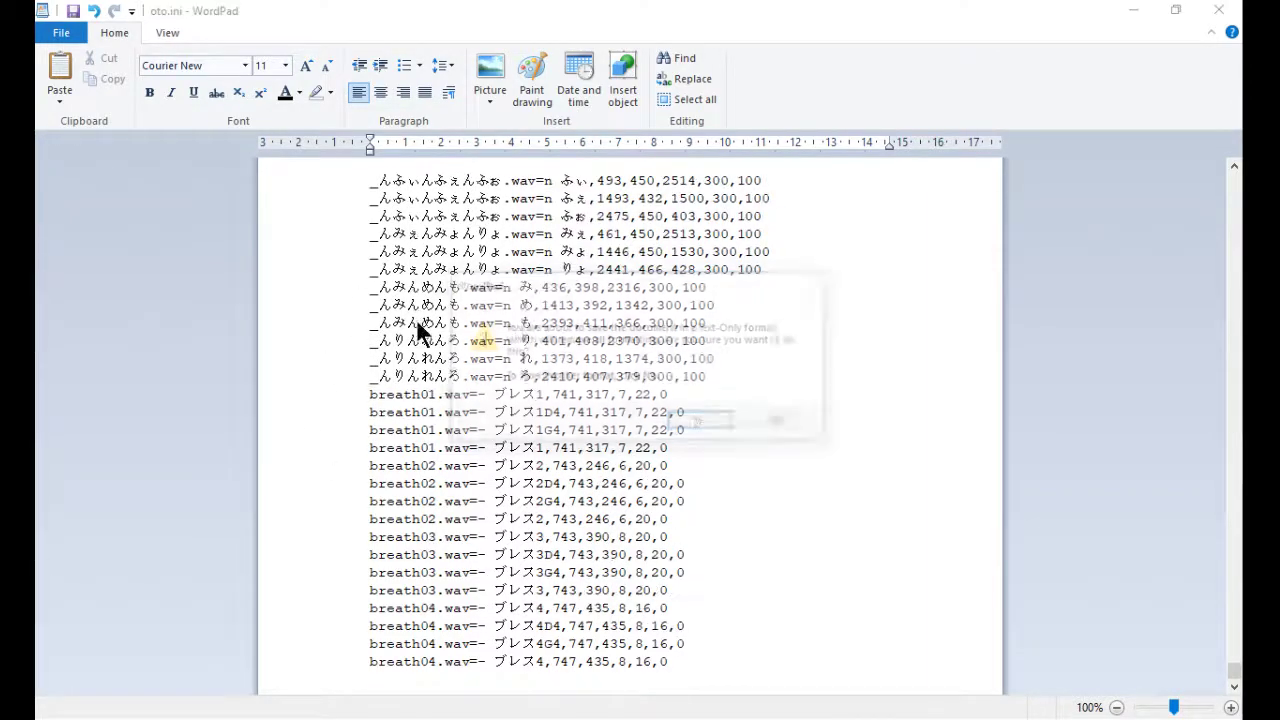
pyautogui.click(703, 430)
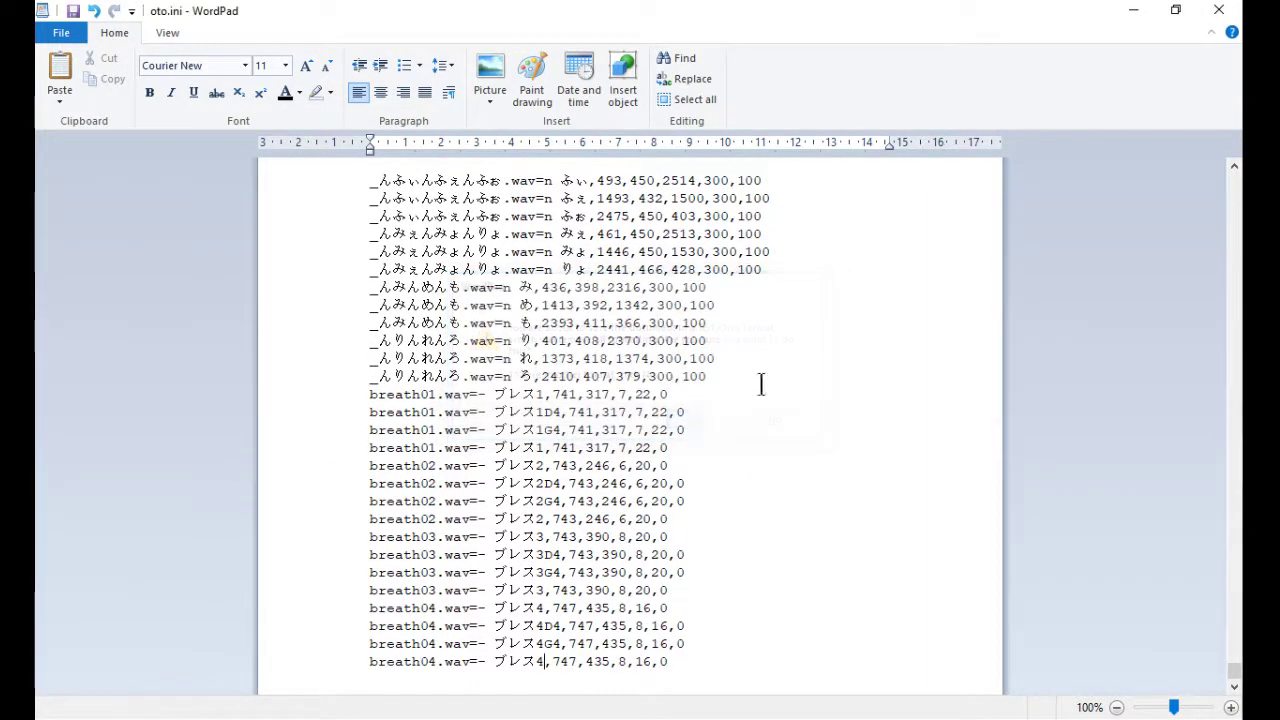
pyautogui.click(1219, 9)
pyautogui.click(1219, 9)
# Open Project Configuration and browse to Downloads for a new voice bank
pyautogui.click(263, 30)
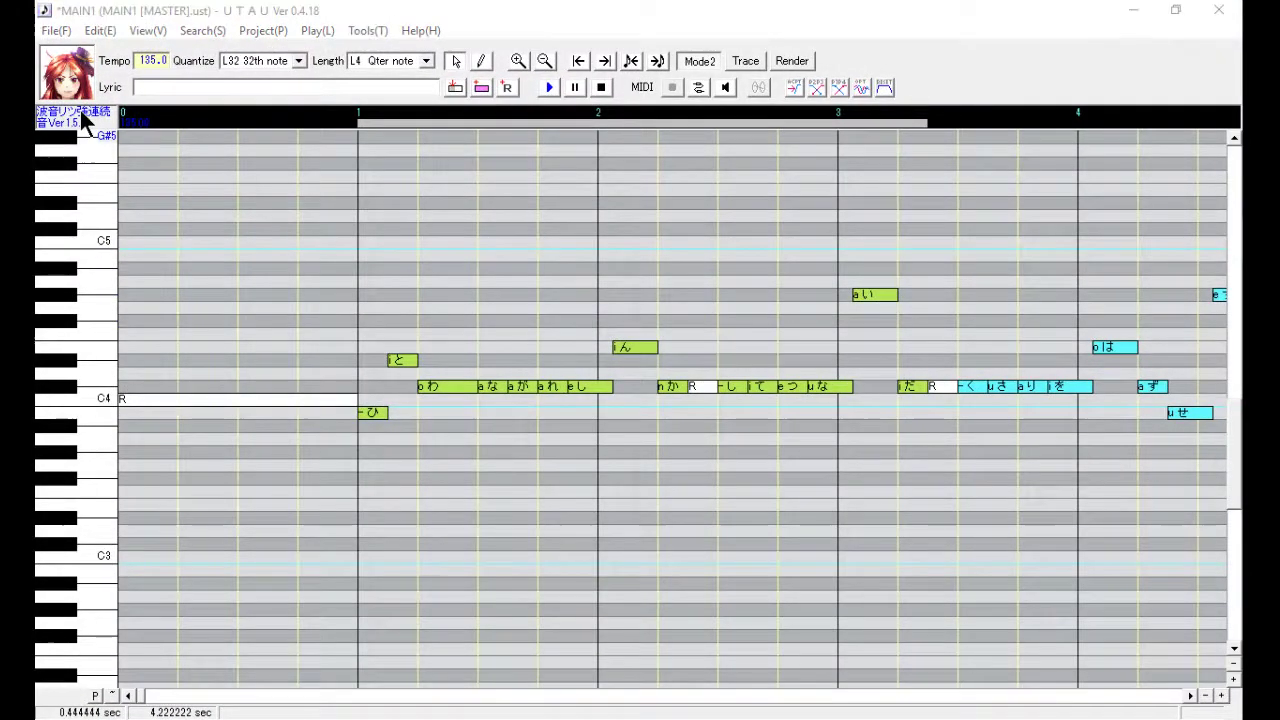
pyautogui.click(300, 48)
pyautogui.click(843, 341)
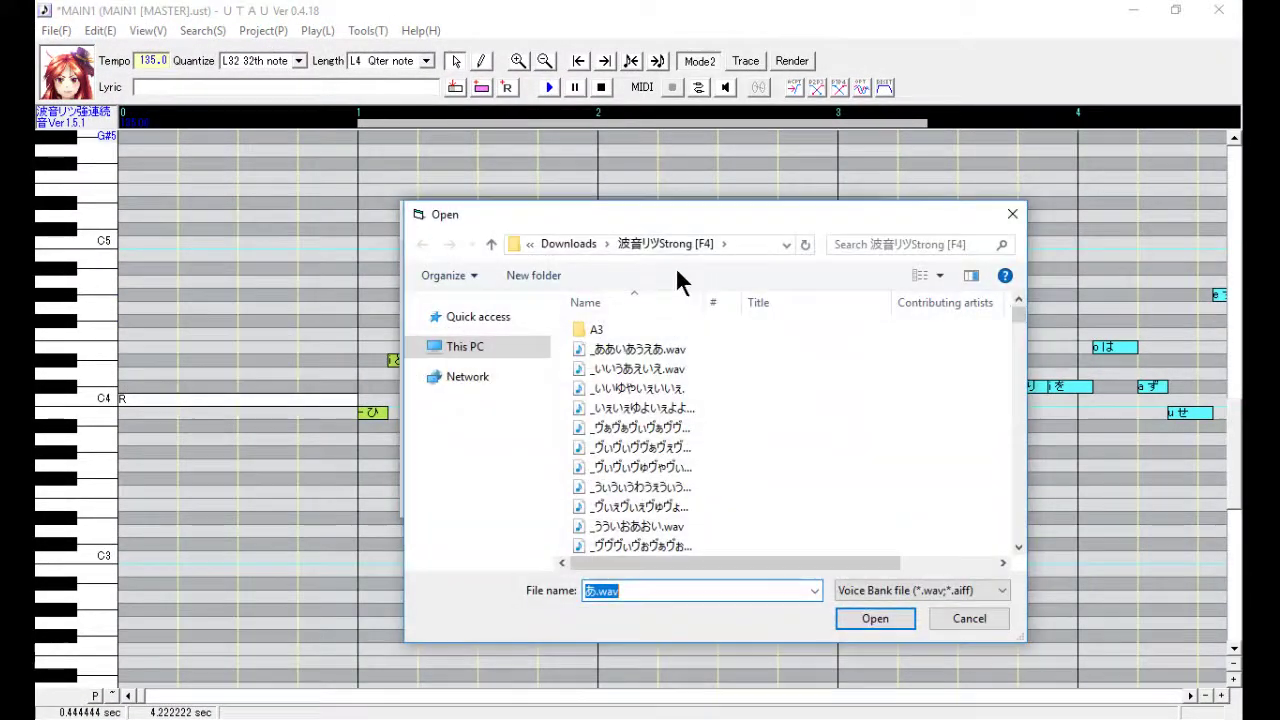
pyautogui.click(570, 245)
pyautogui.doubleClick(848, 358)
pyautogui.click(574, 244)
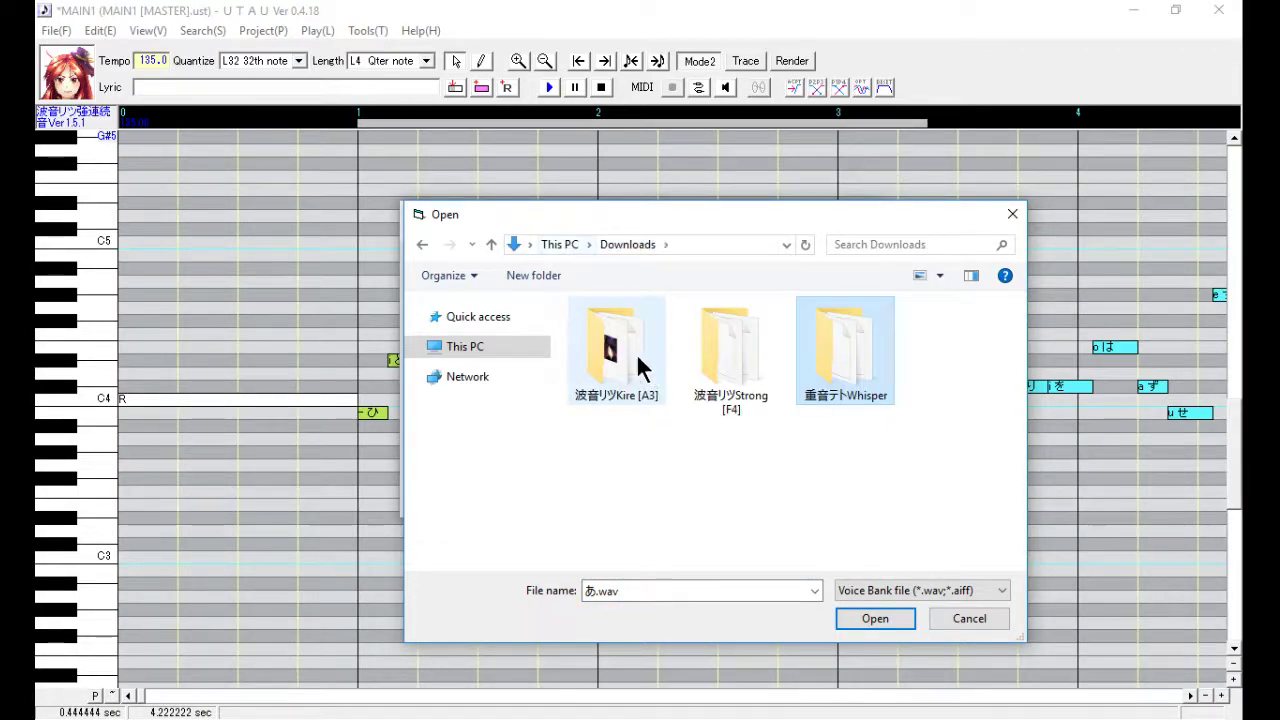
# Set a wav in 波音リツKire [A3]\C5 as the voice bank, then mark a range of notes
pyautogui.doubleClick(636, 353)
pyautogui.doubleClick(627, 329)
pyautogui.click(646, 385)
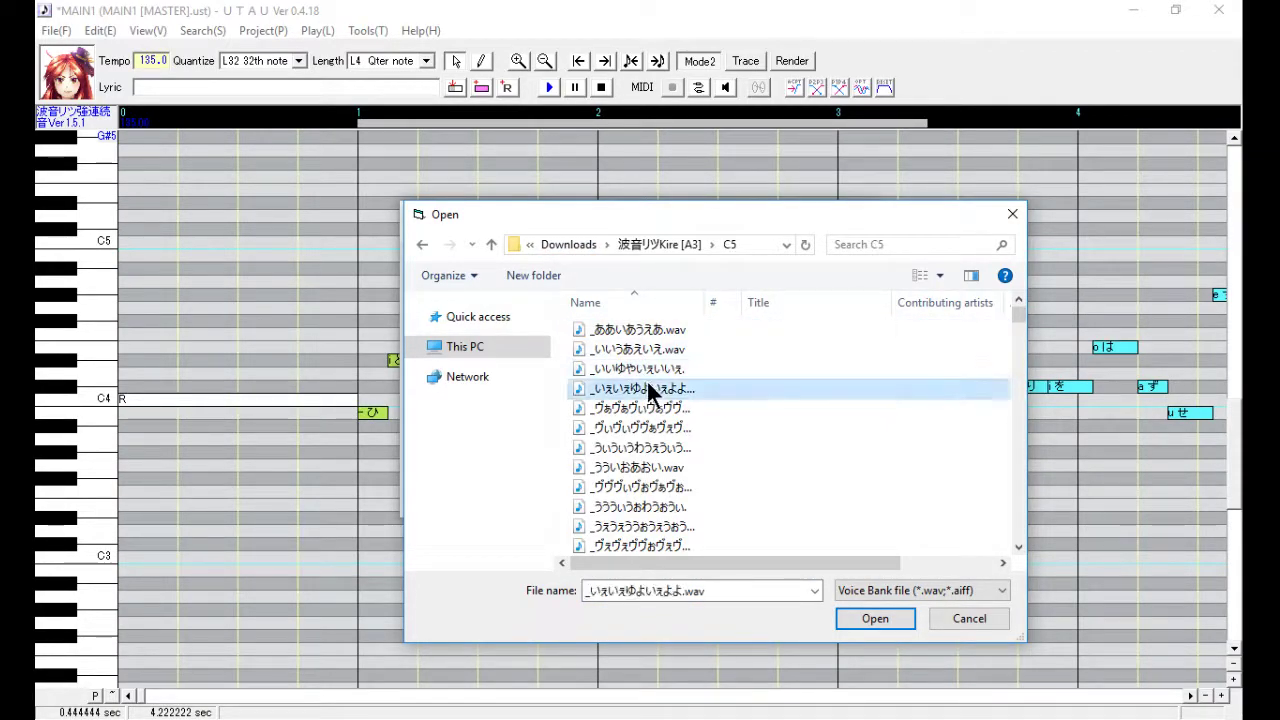
pyautogui.doubleClick(646, 388)
pyautogui.click(690, 410)
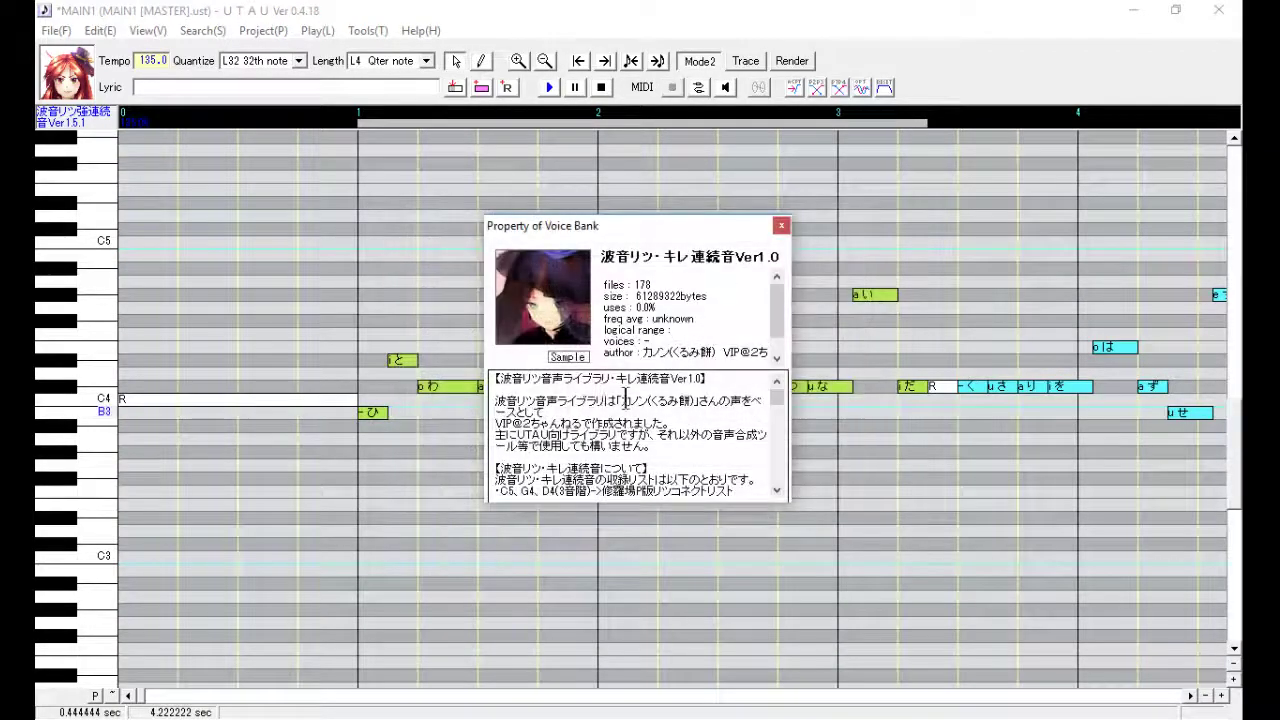
pyautogui.click(781, 226)
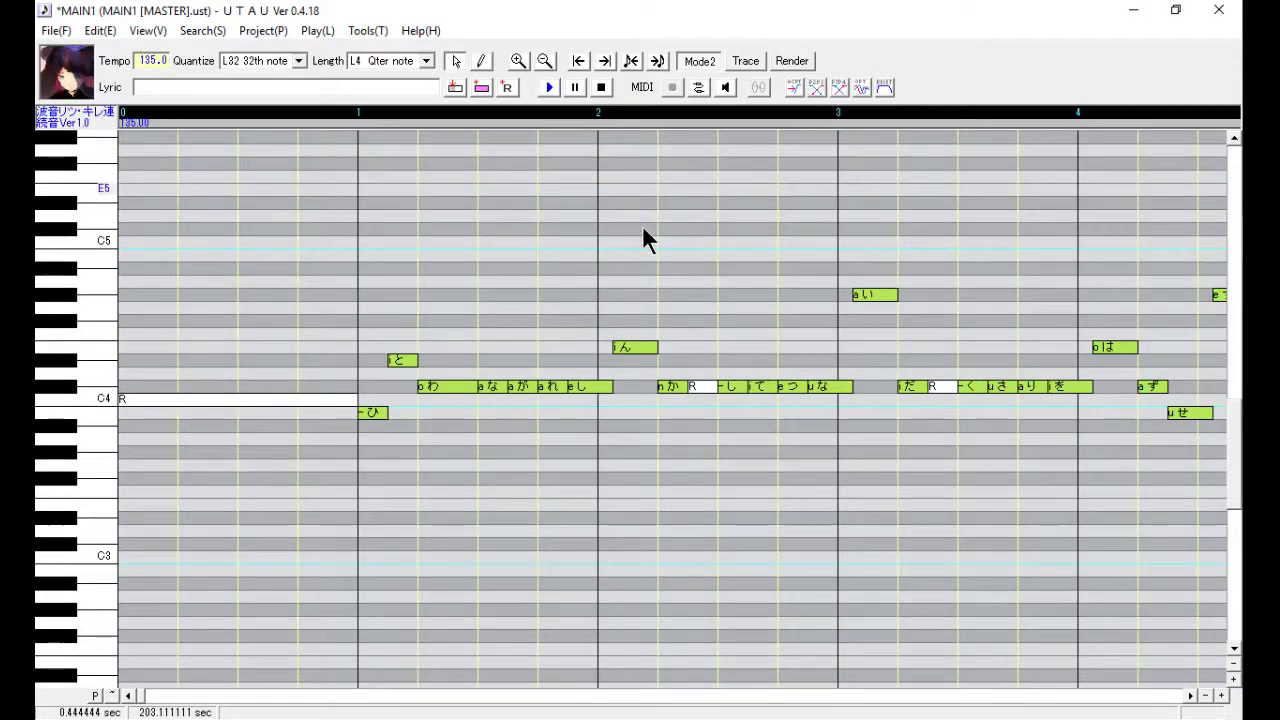
pyautogui.moveTo(372, 400); pyautogui.dragTo(923, 437)
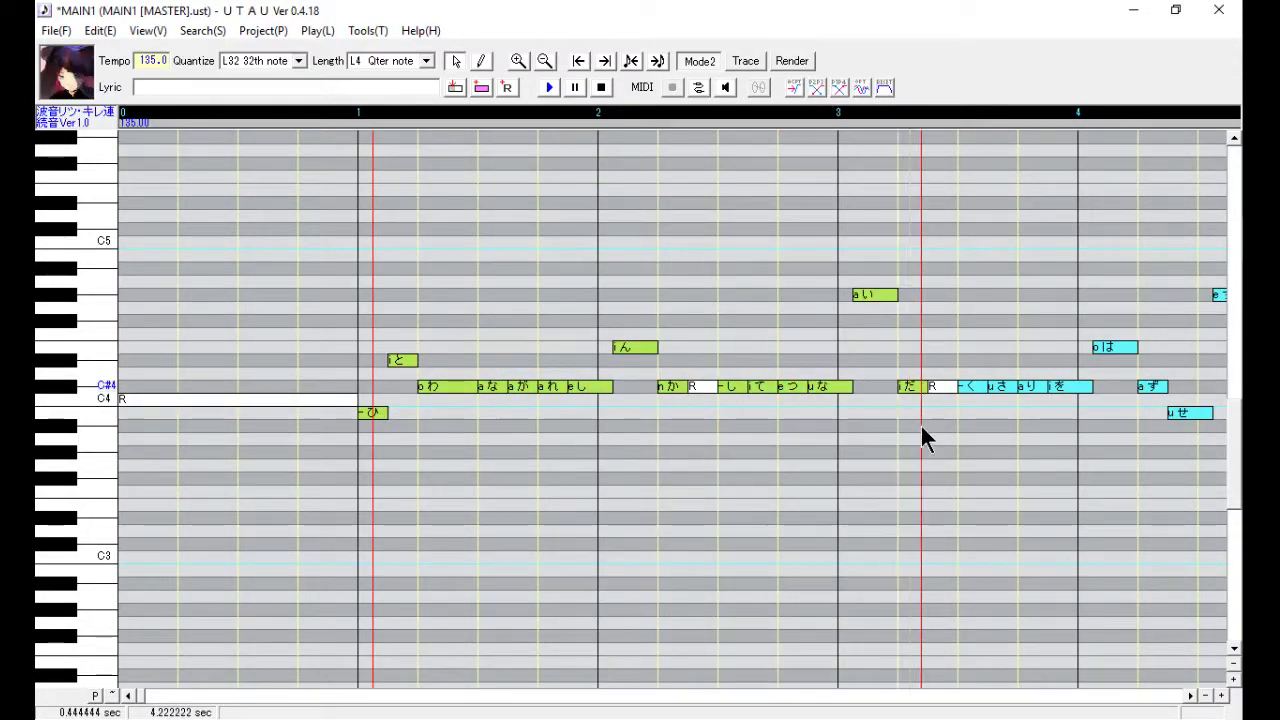
# Play back the marked notes with the Kire C5 voice, then select all notes in the song
pyautogui.click(549, 88)
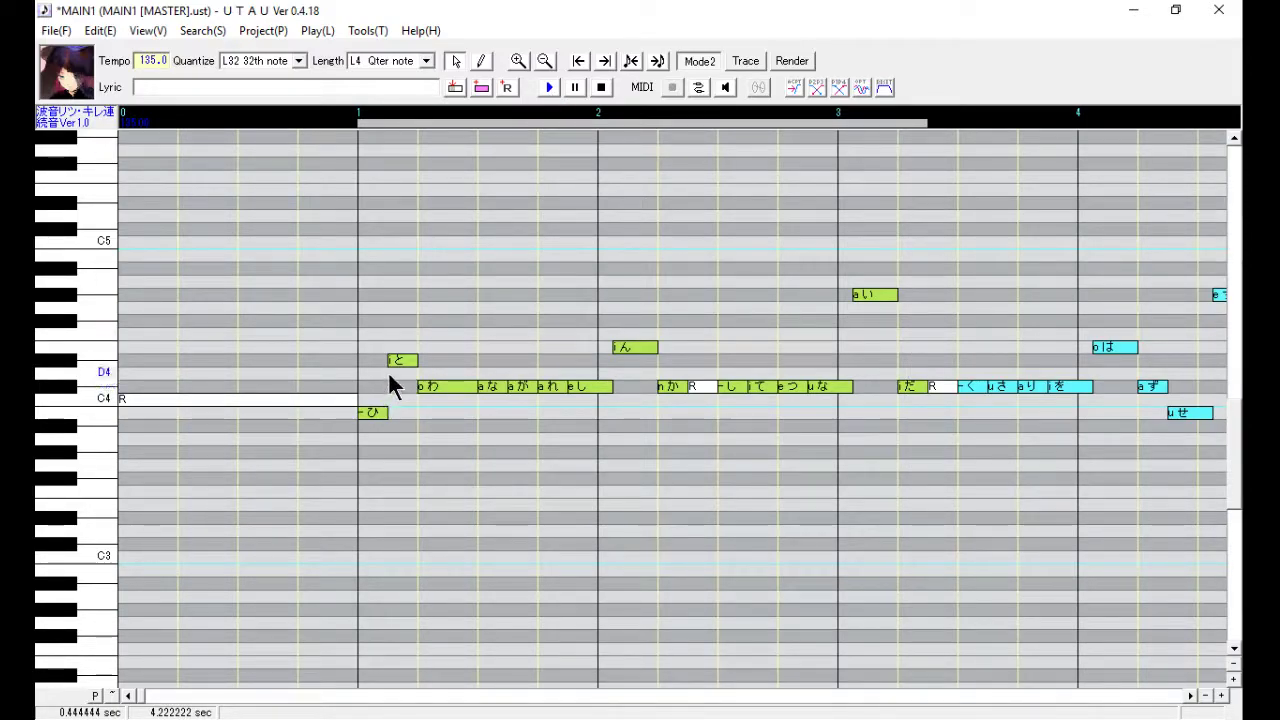
pyautogui.click(391, 377)
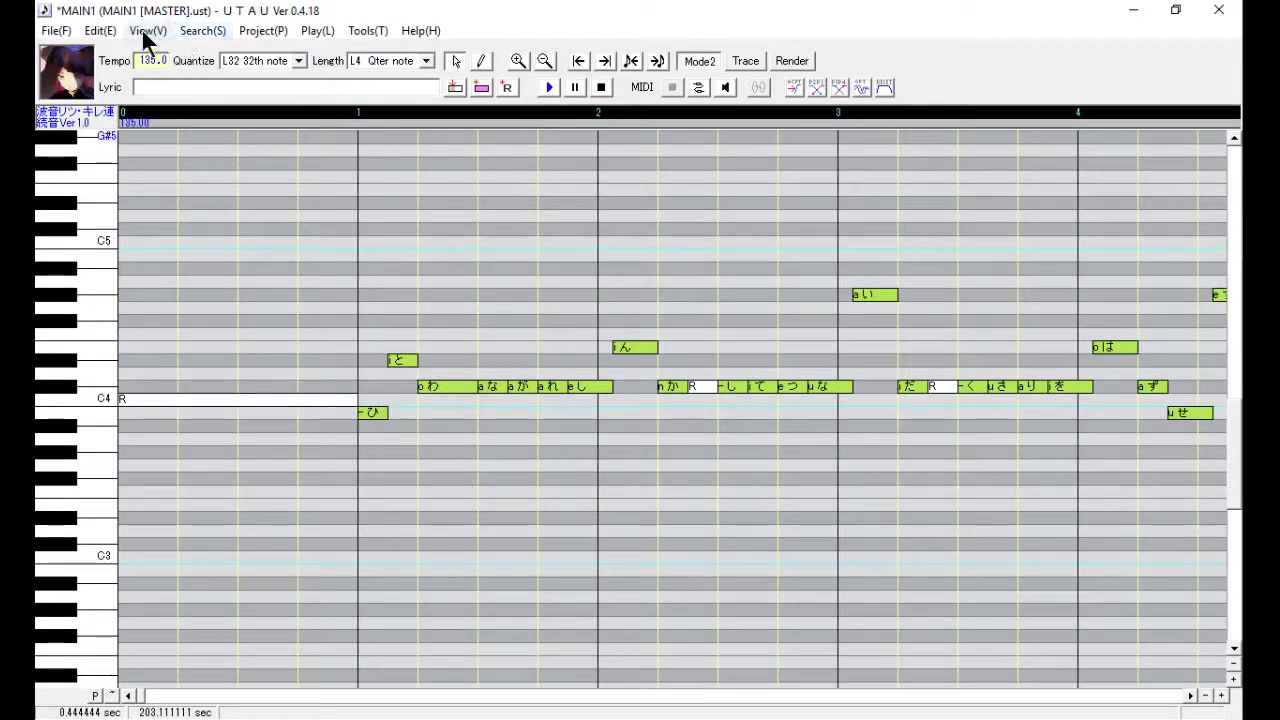
pyautogui.click(110, 32)
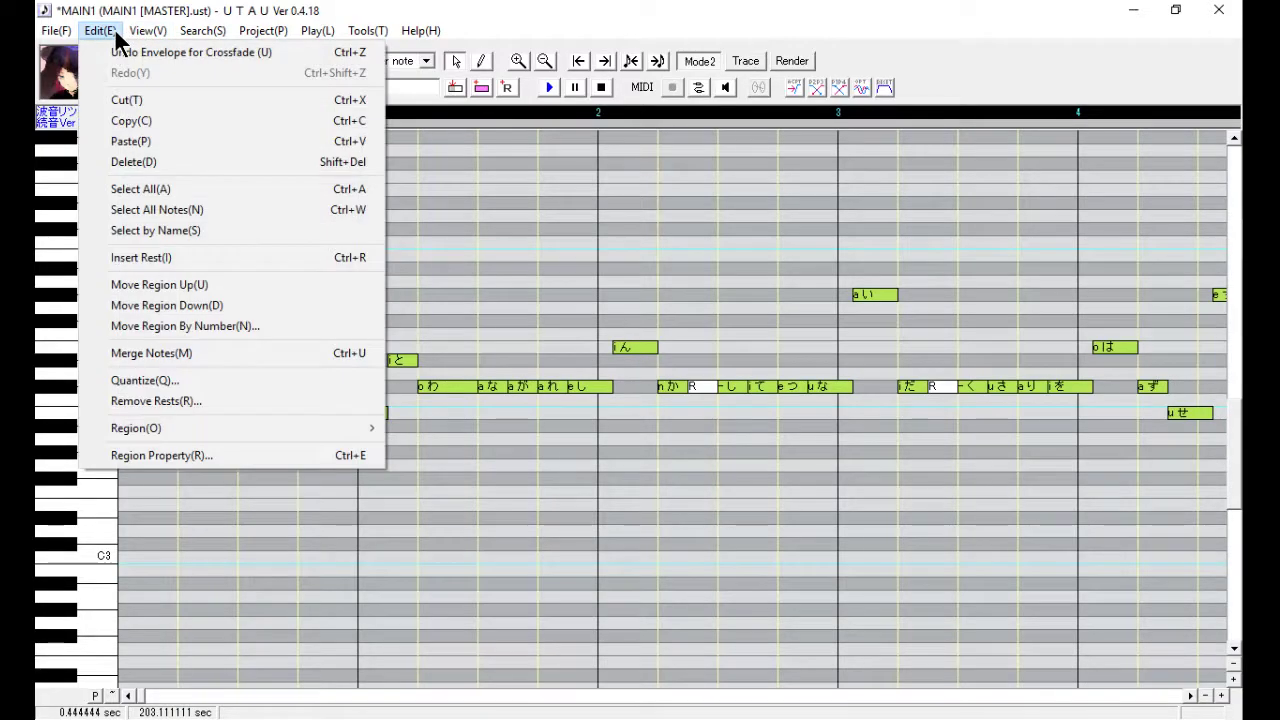
pyautogui.press('a')
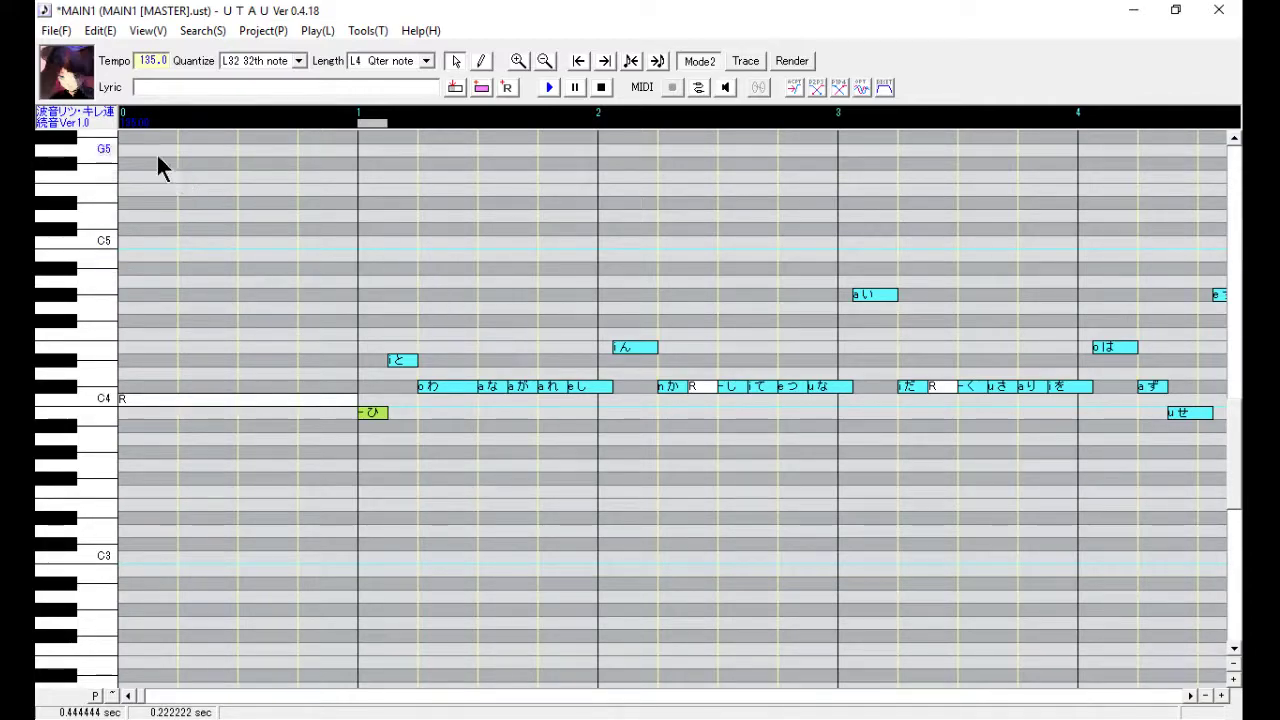
pyautogui.click(1127, 10)
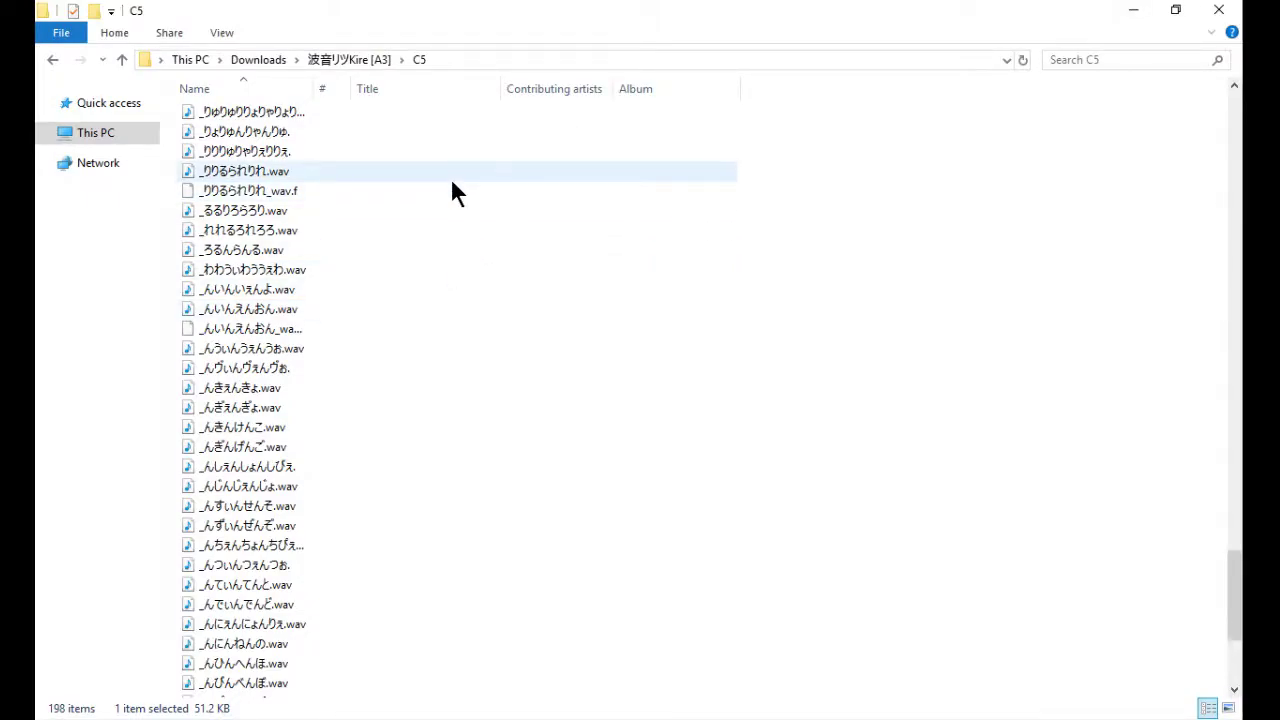
pyautogui.hotkey('alt', 'Tab')
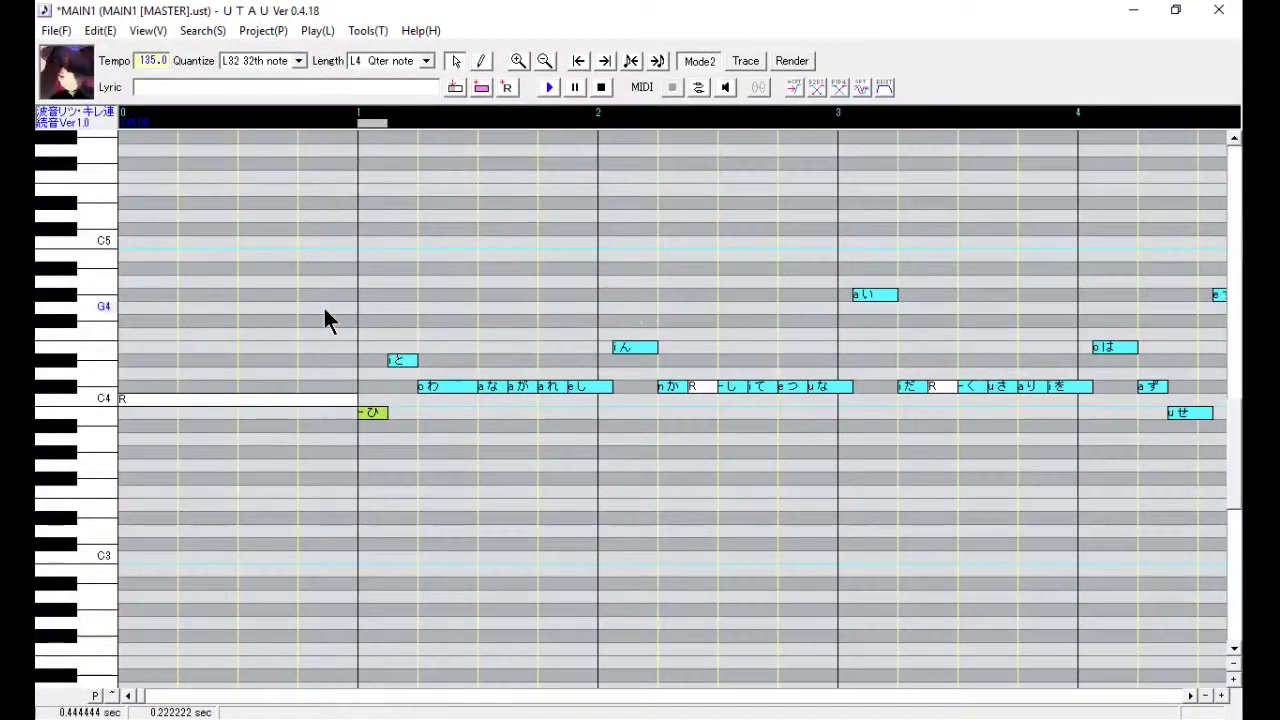